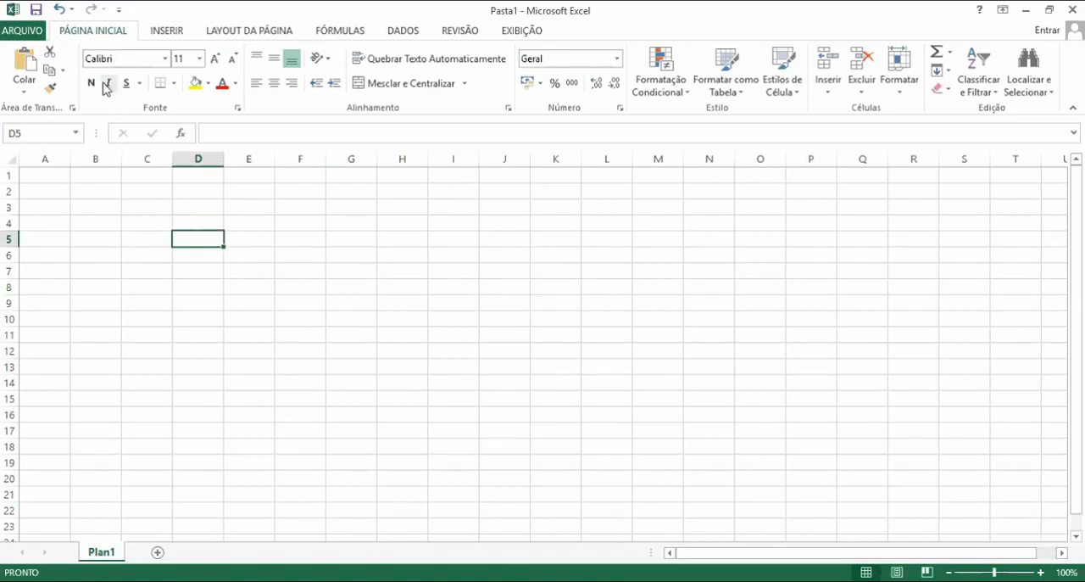
{"action": "left_click", "coordinate": [153, 37]}
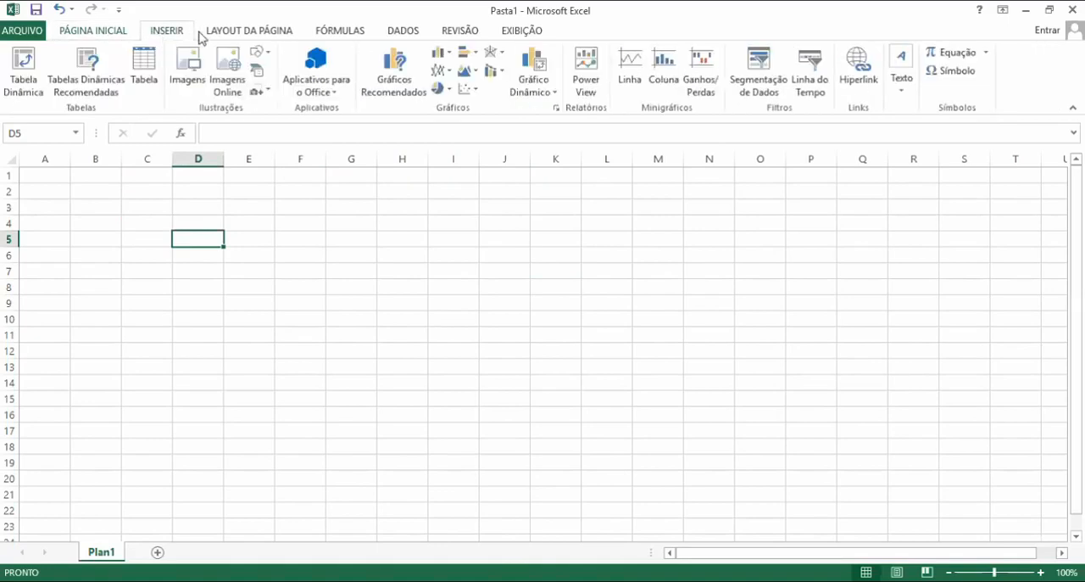
{"action": "left_click", "coordinate": [246, 38]}
{"action": "left_click", "coordinate": [125, 37]}
{"action": "left_click", "coordinate": [169, 32]}
{"action": "left_click", "coordinate": [129, 34]}
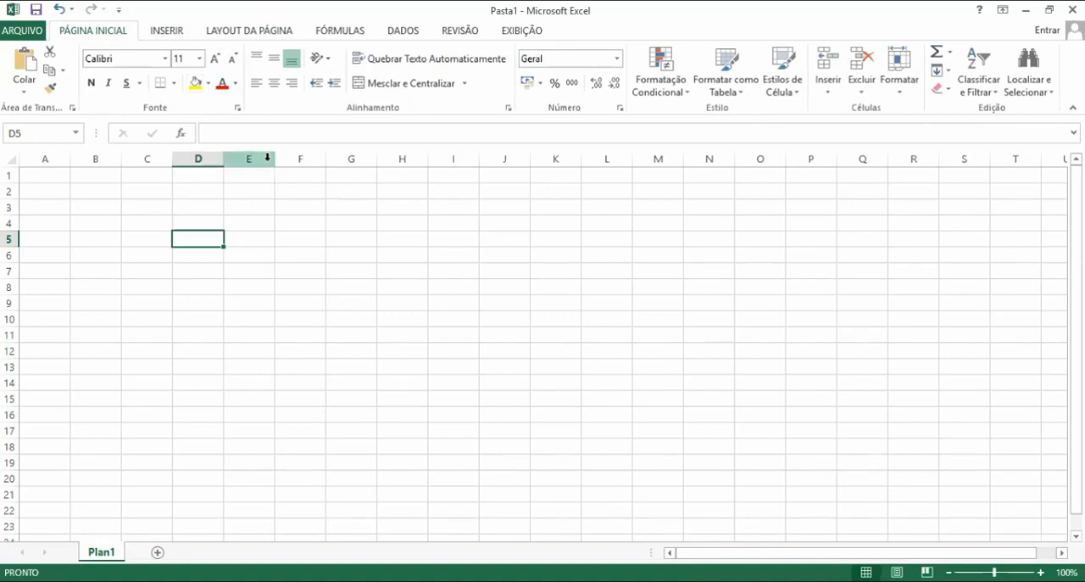
Widen column E slightly
{"action": "left_click_drag", "start_coordinate": [270, 162], "coordinate": [280, 161]}
{"action": "left_click", "coordinate": [228, 251]}
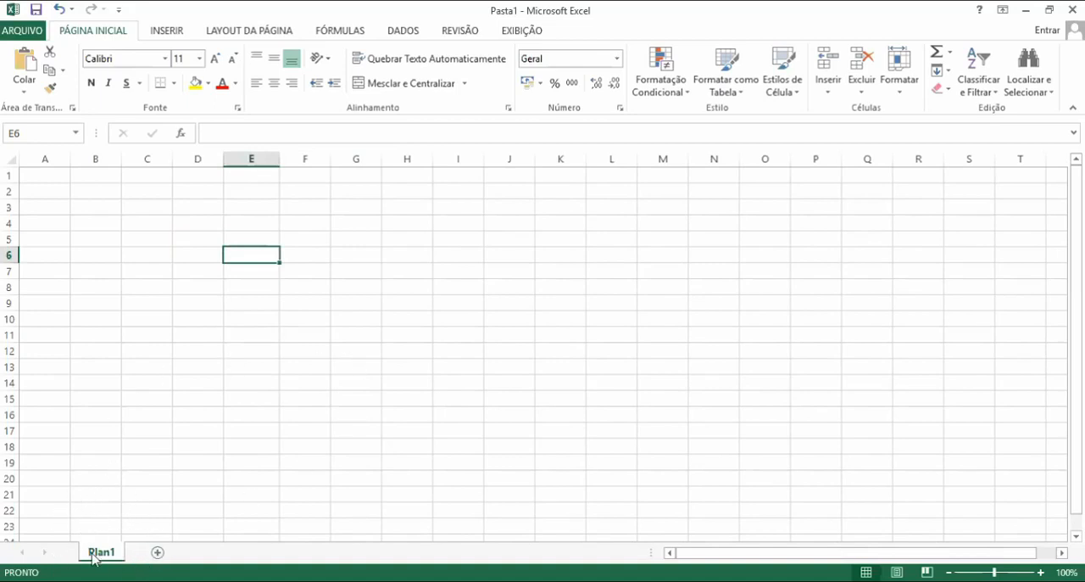
Insert two new worksheets after Plan1
{"action": "left_click", "coordinate": [158, 553]}
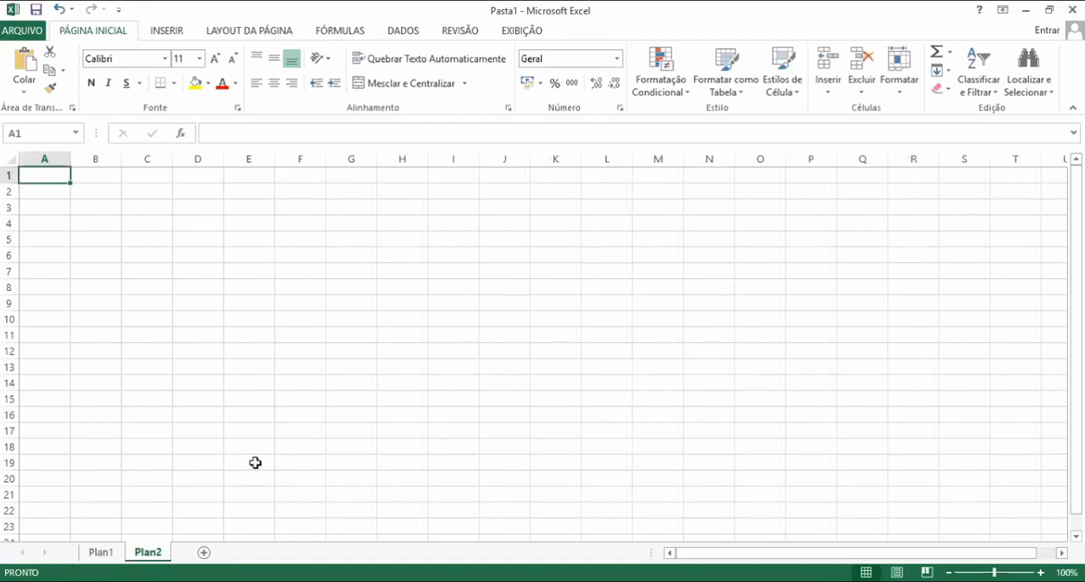
{"action": "left_click", "coordinate": [201, 552]}
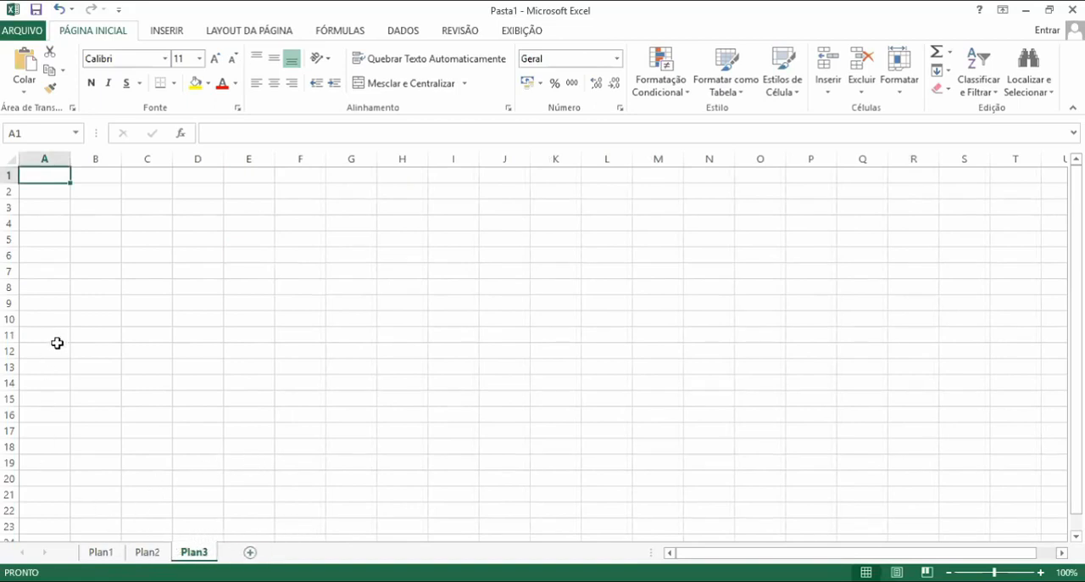
Switch between the Plan1 and Plan2 worksheets to compare them
{"action": "left_click", "coordinate": [100, 552]}
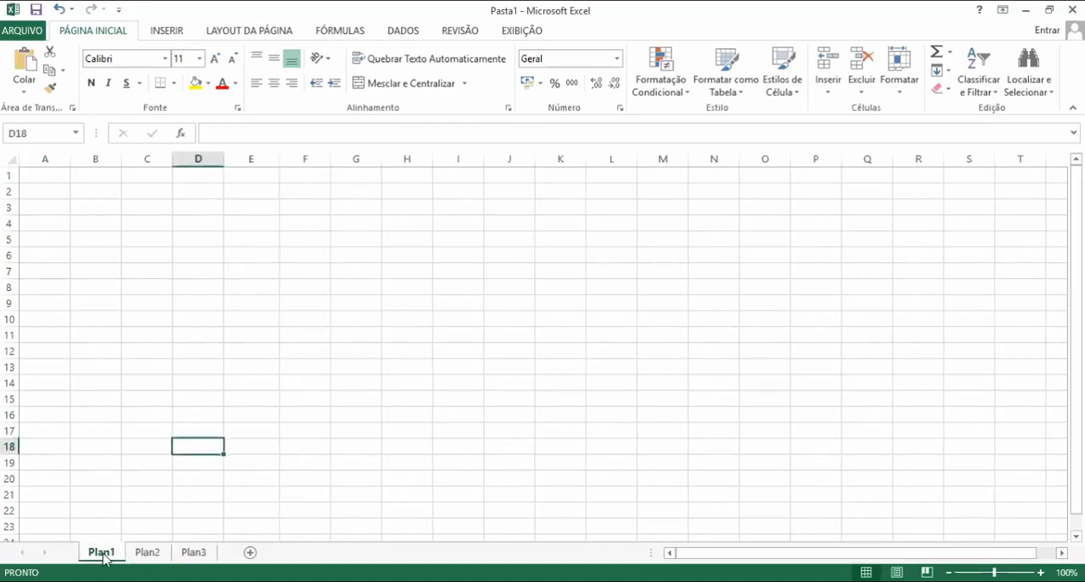
{"action": "left_click", "coordinate": [146, 552]}
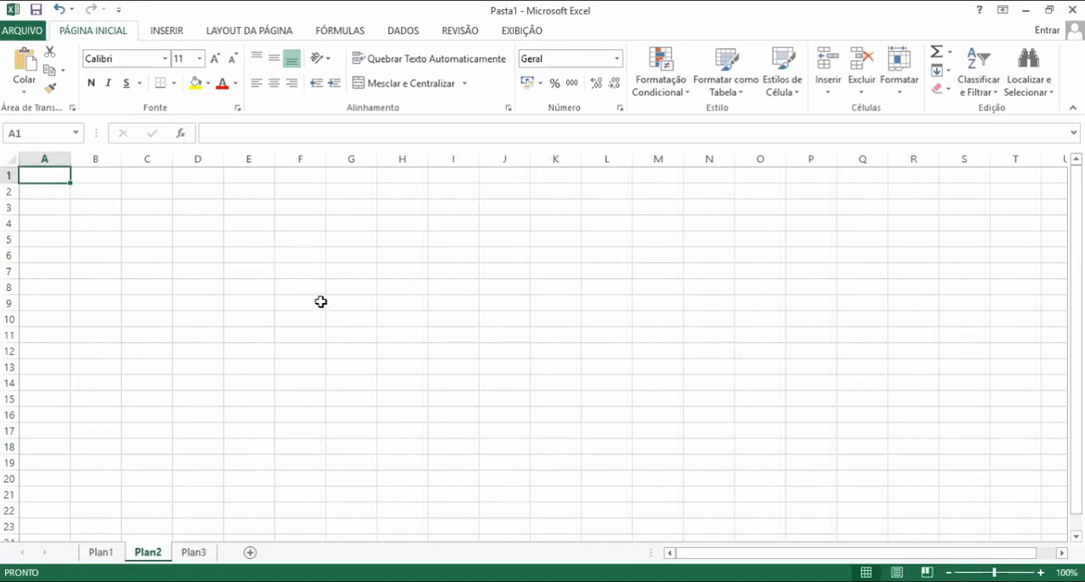
{"action": "left_click", "coordinate": [103, 552]}
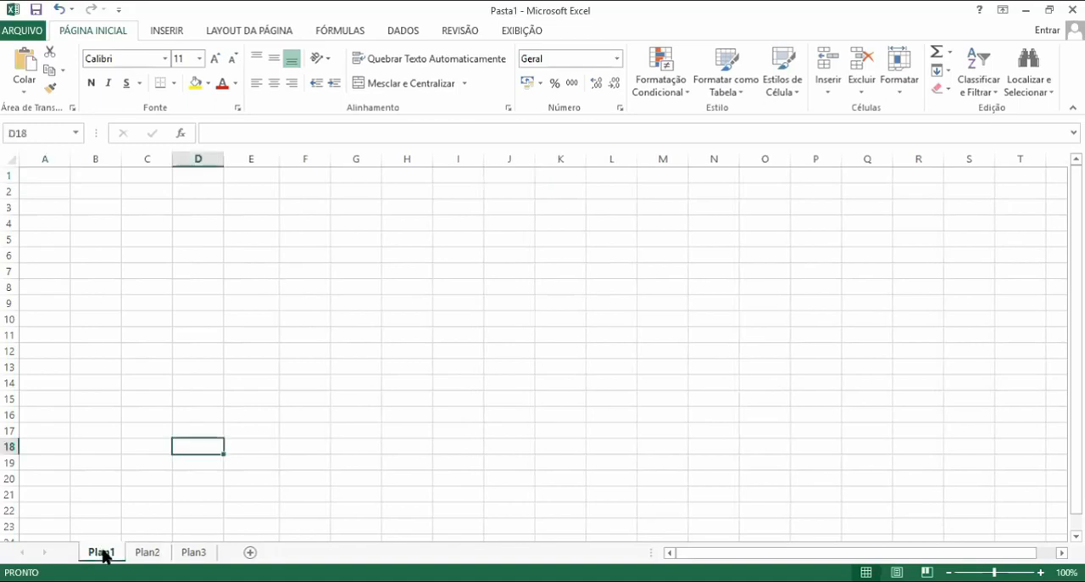
{"action": "left_click", "coordinate": [146, 552]}
{"action": "left_click", "coordinate": [99, 552]}
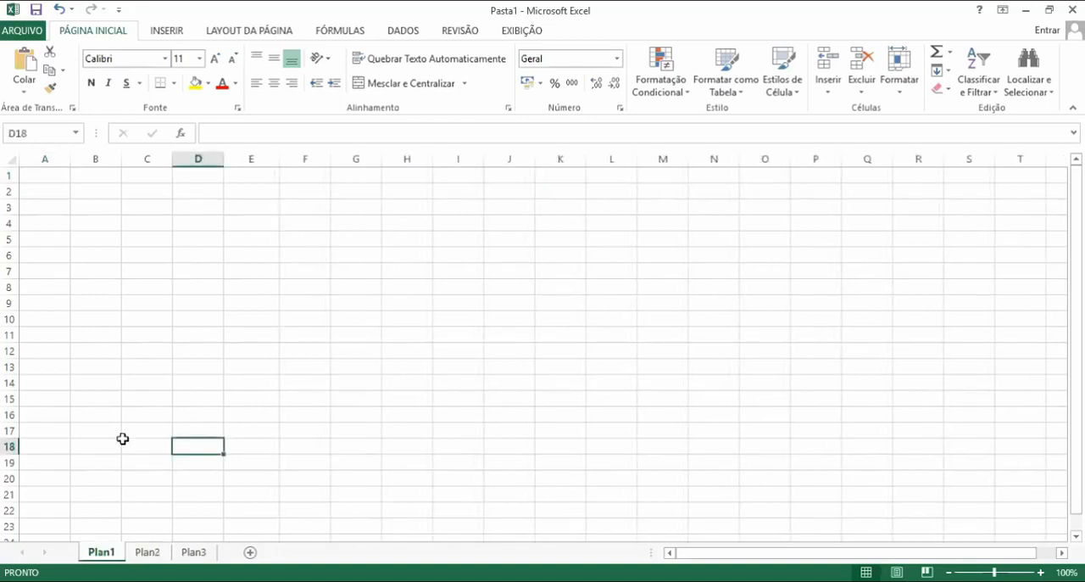
Enter Aula 3 do curso de Excel in cell C2 of Plan1
{"action": "left_click", "coordinate": [144, 195]}
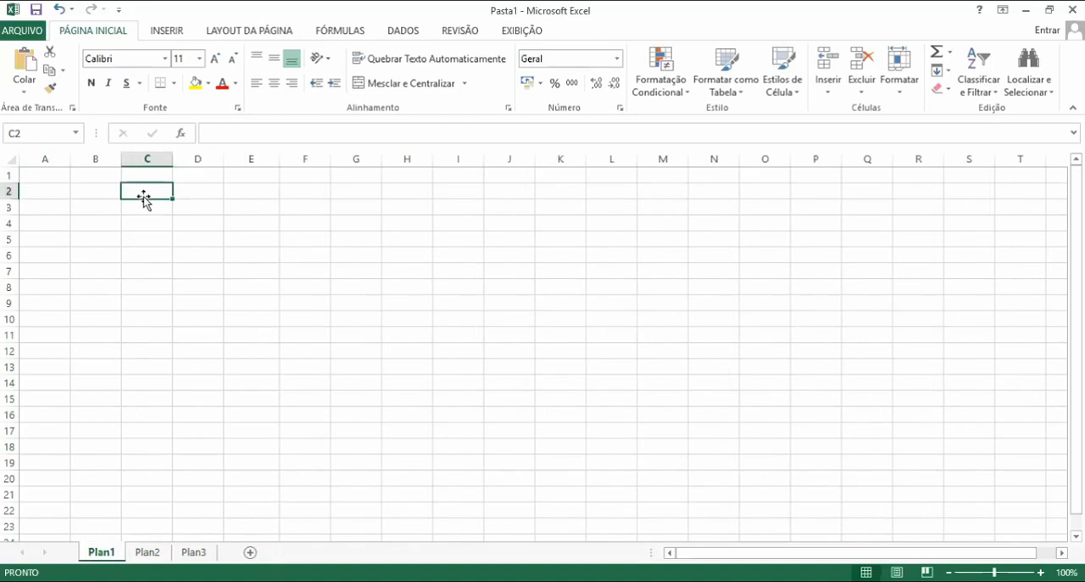
{"action": "type", "text": "Aula 3"}
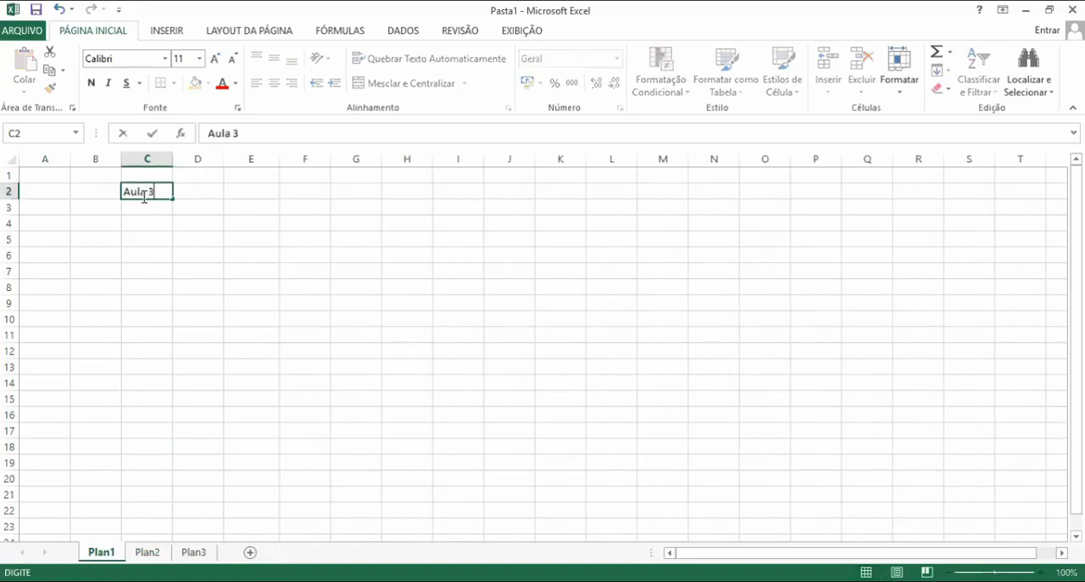
{"action": "type", "text": " do curso de"}
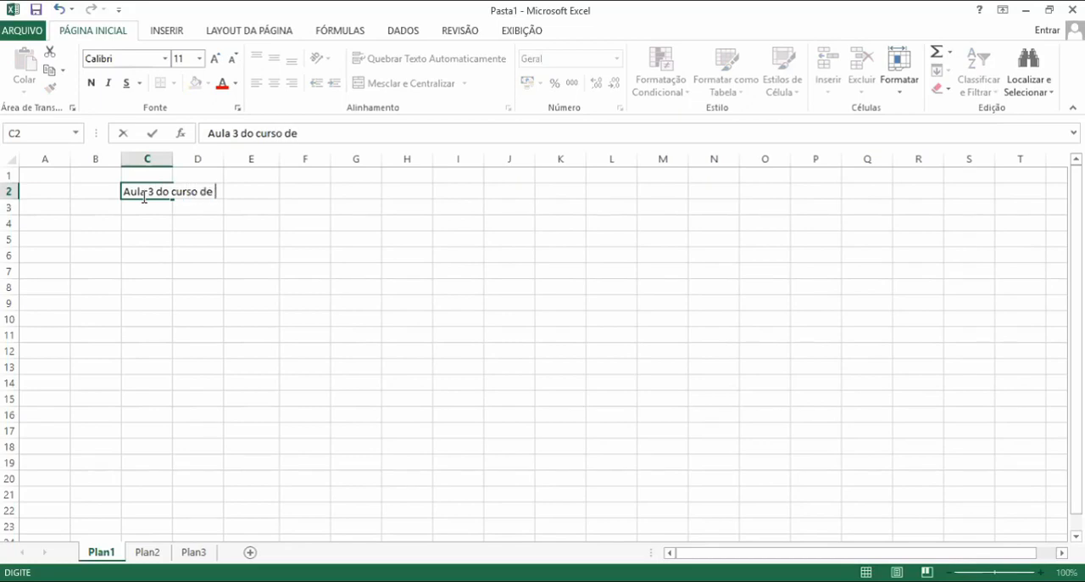
{"action": "type", "text": " Excel"}
{"action": "key", "text": "Return"}
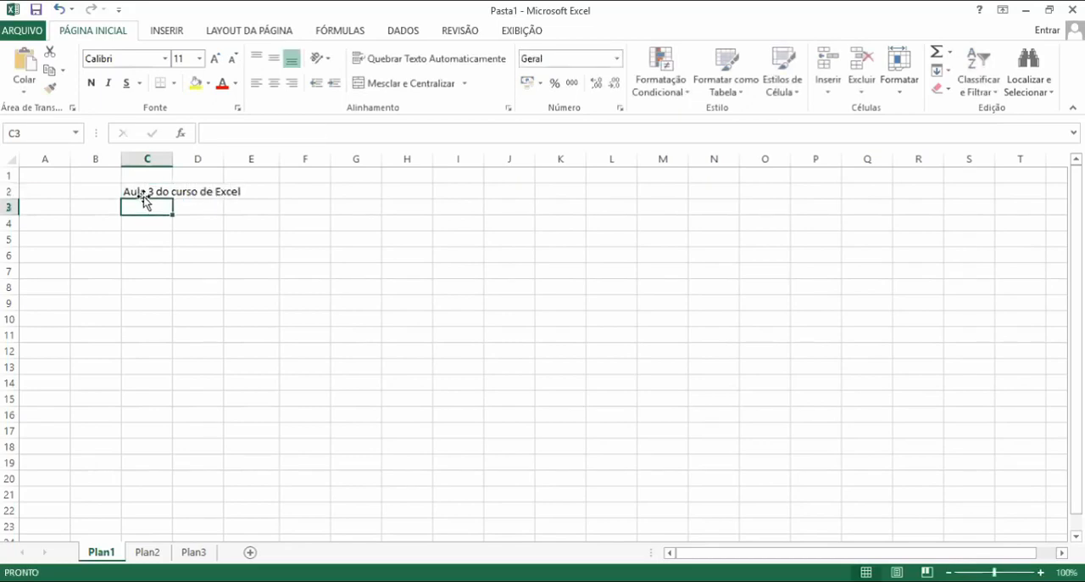
On Plan2, fill the range B2:F6 with a light blue theme color
{"action": "left_click", "coordinate": [146, 556]}
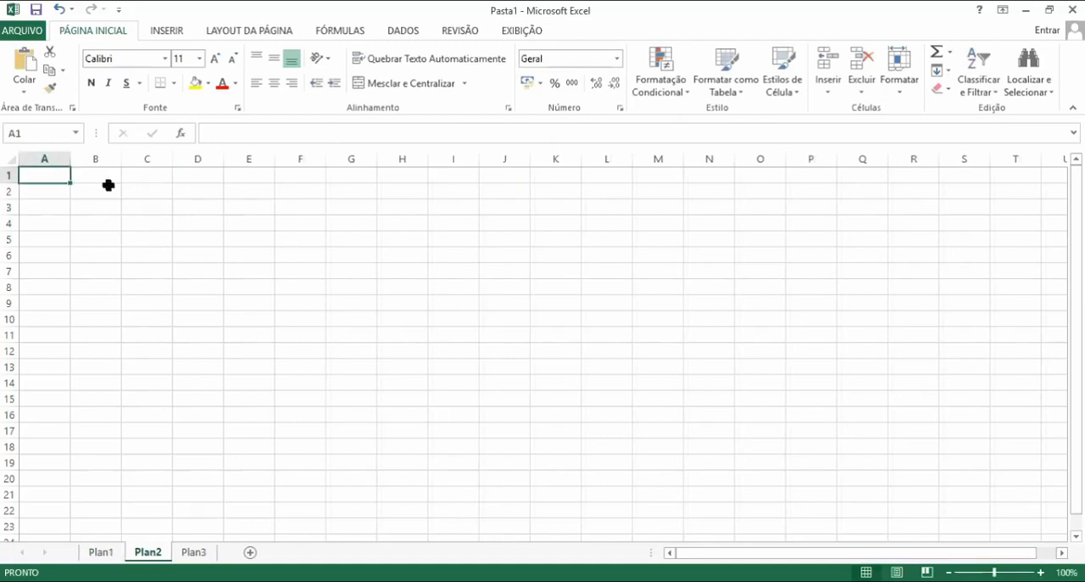
{"action": "left_click_drag", "start_coordinate": [107, 194], "coordinate": [366, 241]}
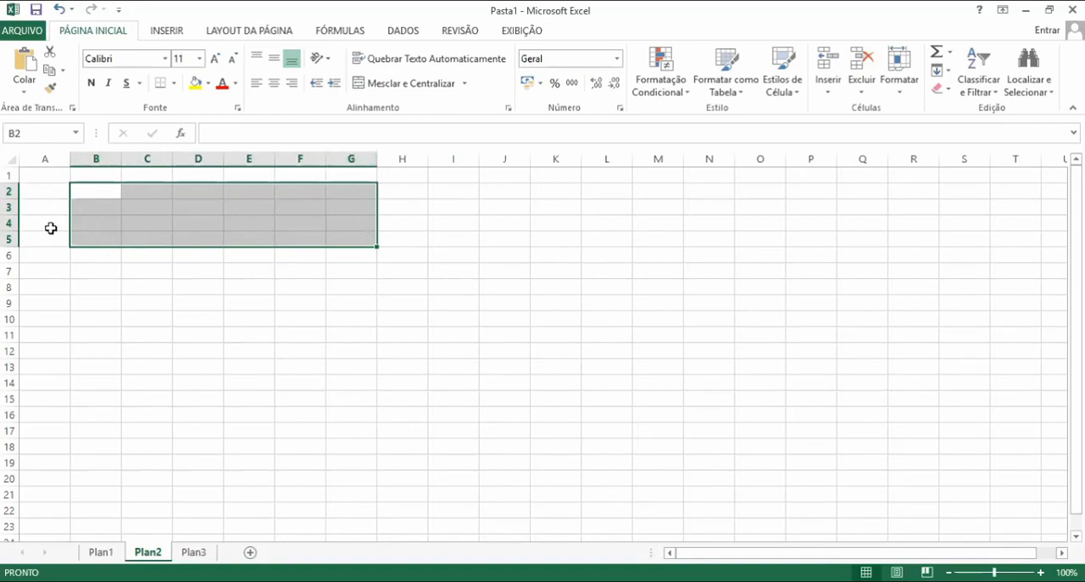
{"action": "left_click", "coordinate": [166, 318]}
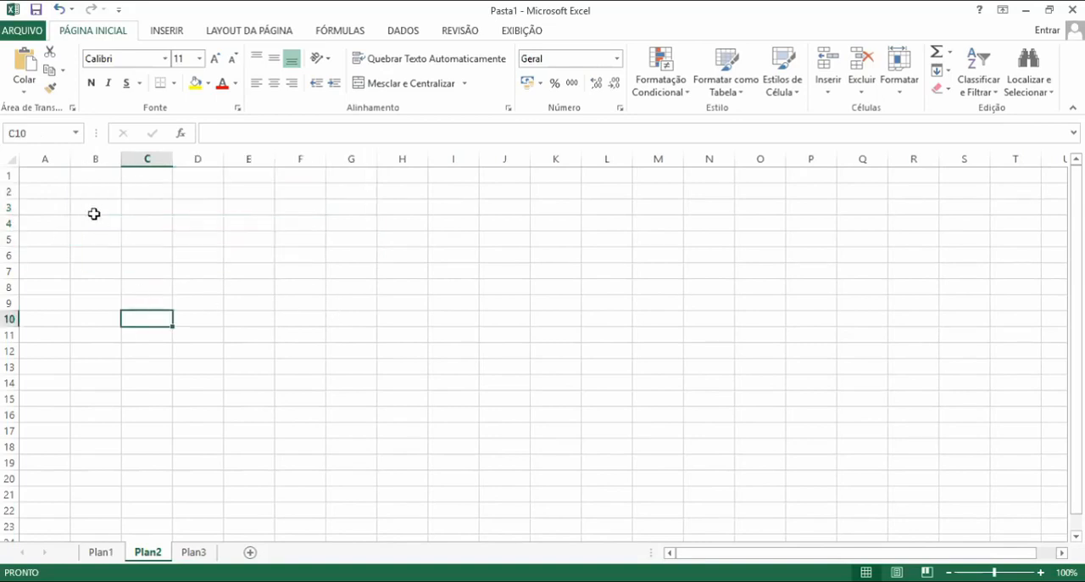
{"action": "left_click_drag", "start_coordinate": [94, 193], "coordinate": [302, 254]}
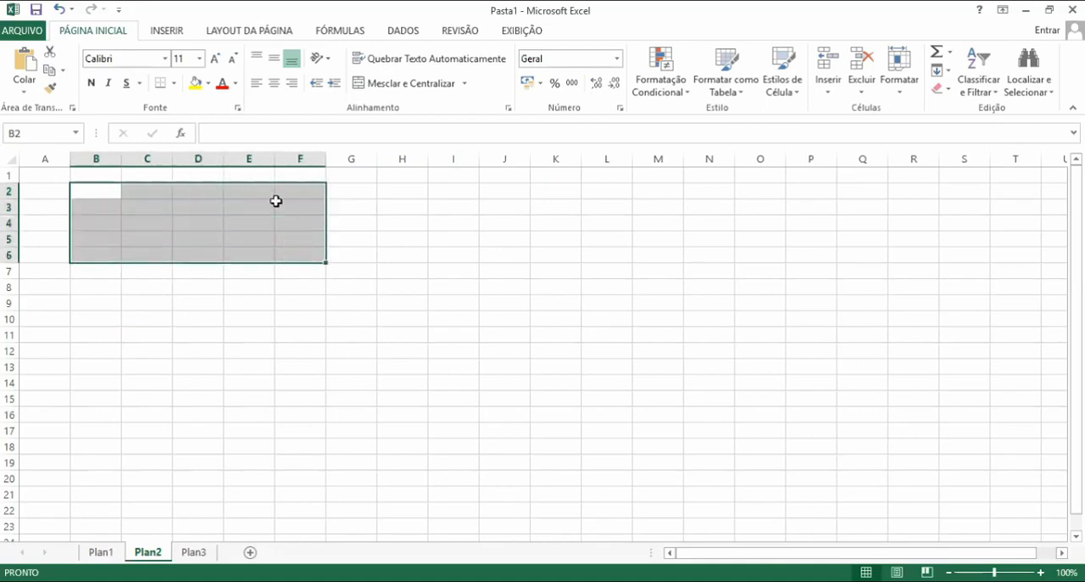
{"action": "left_click", "coordinate": [199, 86]}
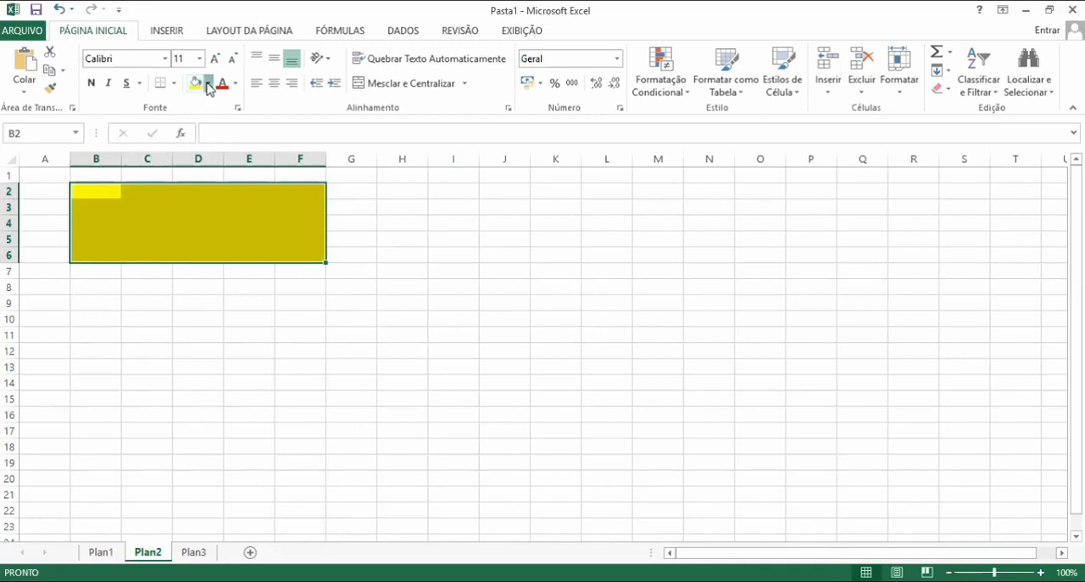
{"action": "left_click", "coordinate": [208, 83]}
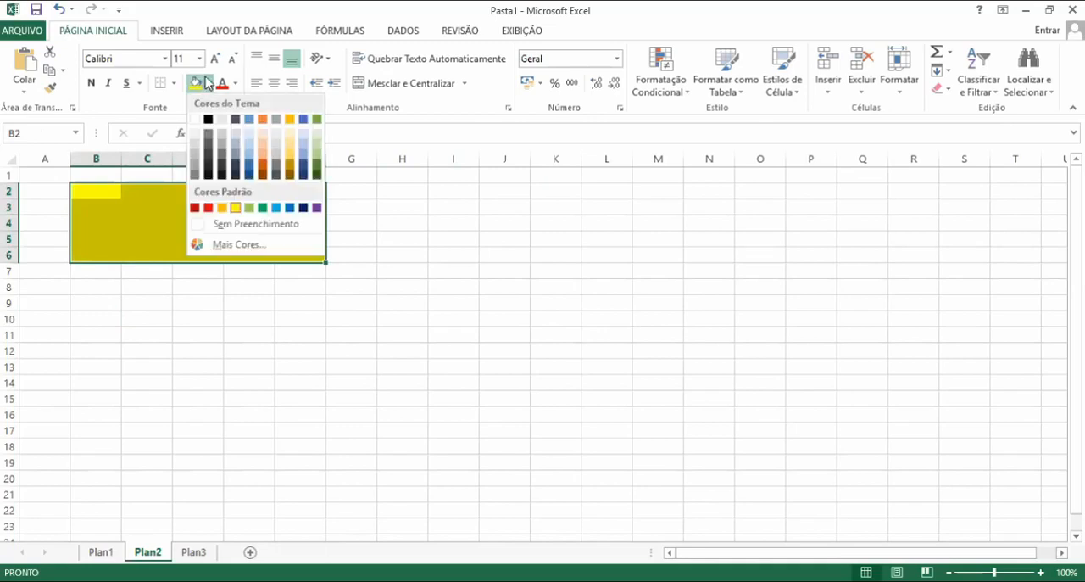
{"action": "left_click", "coordinate": [251, 161]}
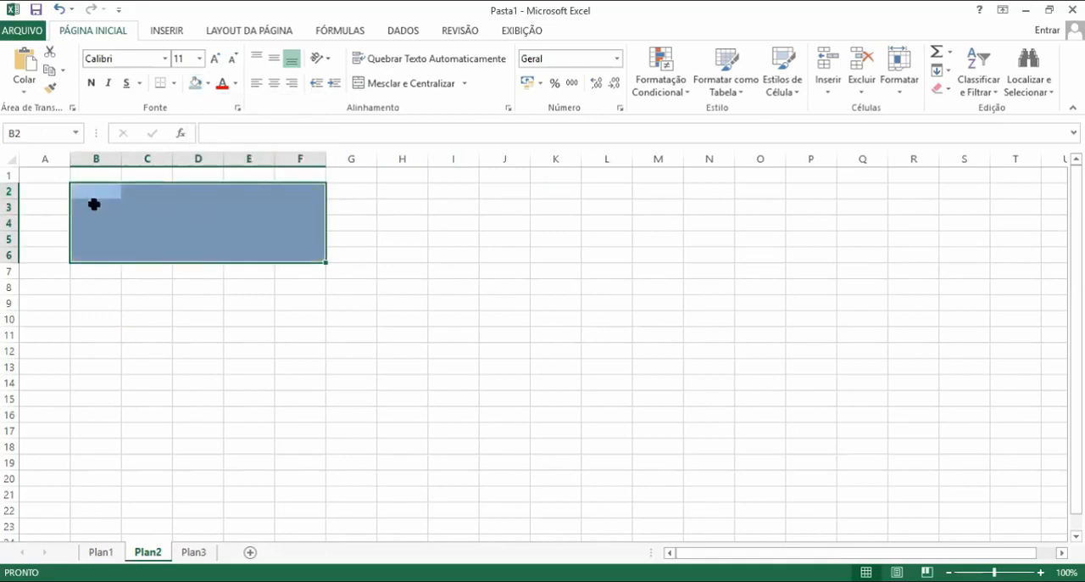
{"action": "left_click", "coordinate": [431, 332]}
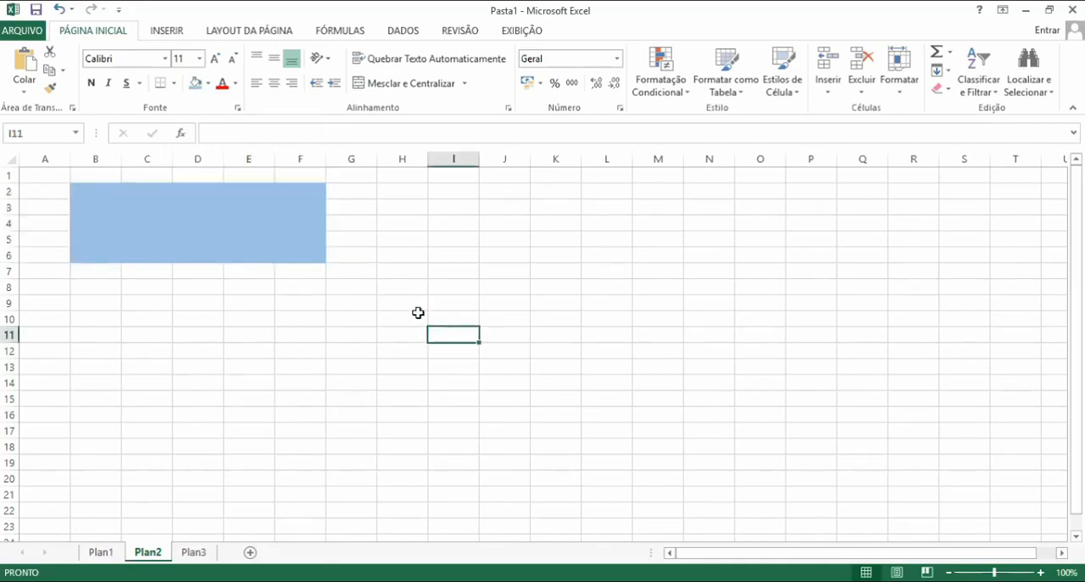
Switch back and forth between Plan1 and Plan2 to review each sheet
{"action": "left_click", "coordinate": [102, 552]}
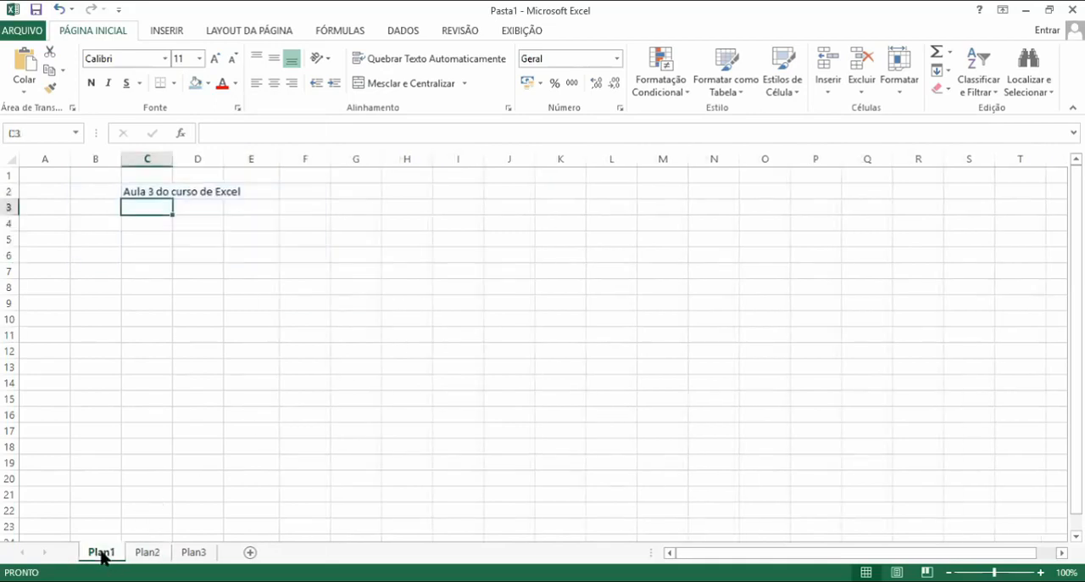
{"action": "left_click", "coordinate": [147, 552]}
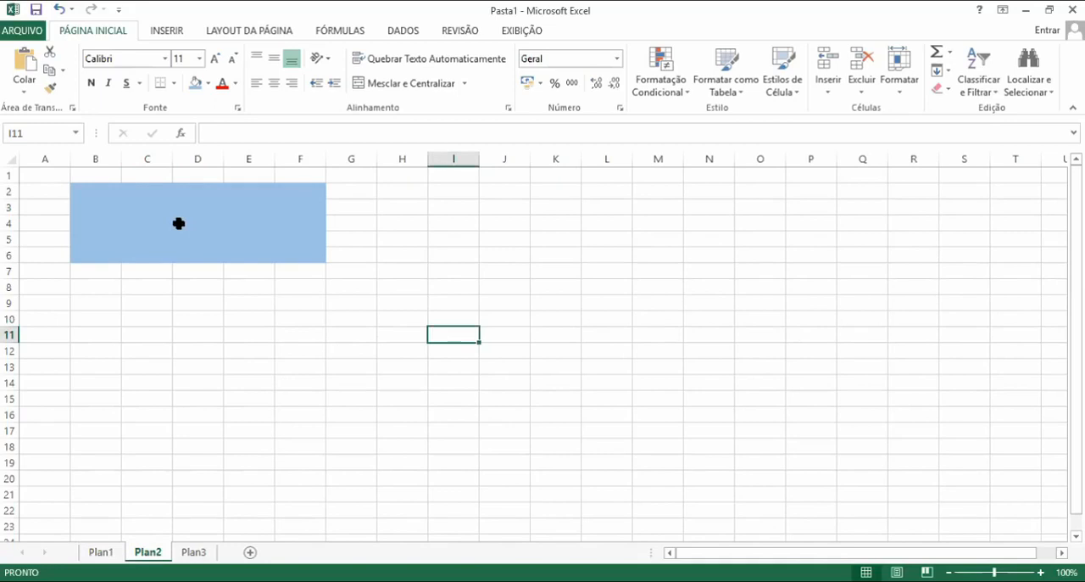
{"action": "left_click", "coordinate": [206, 273]}
{"action": "left_click", "coordinate": [253, 322]}
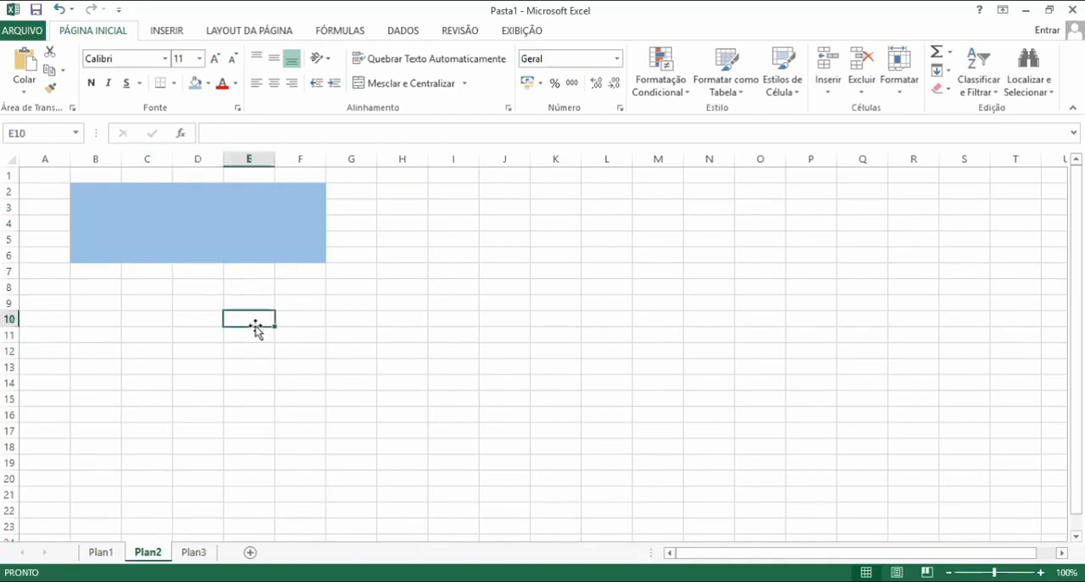
{"action": "left_click", "coordinate": [103, 552]}
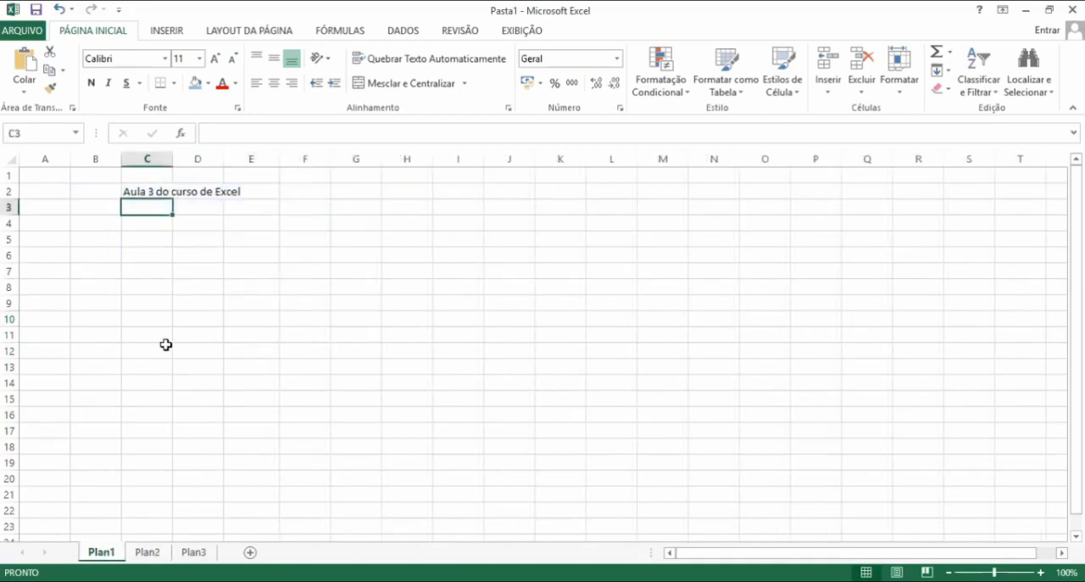
Clear the contents of range C1:F9 on Plan1
{"action": "left_click", "coordinate": [290, 238]}
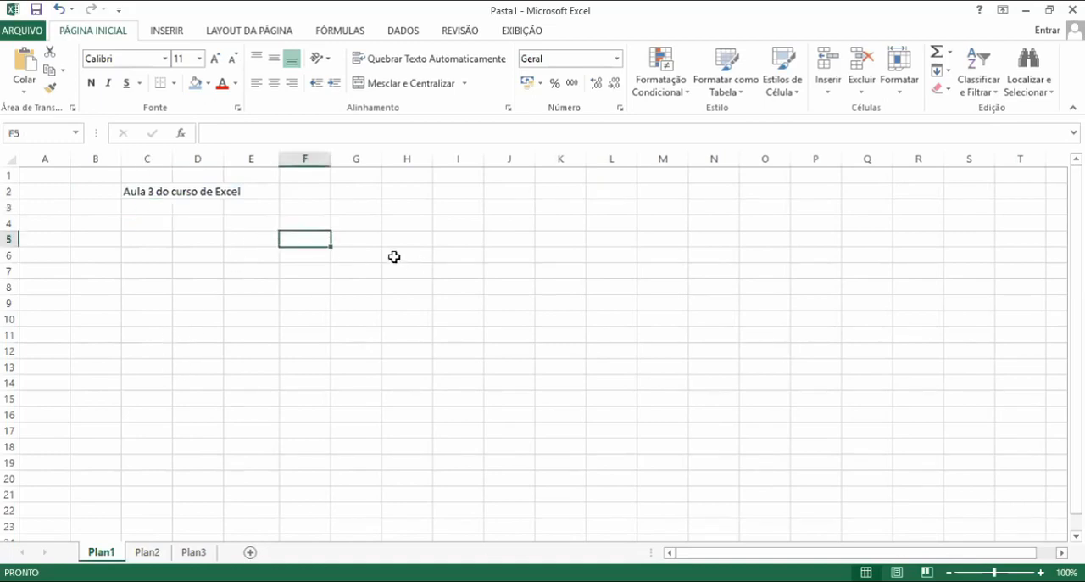
{"action": "left_click_drag", "start_coordinate": [395, 257], "coordinate": [119, 191]}
{"action": "left_click", "coordinate": [314, 358]}
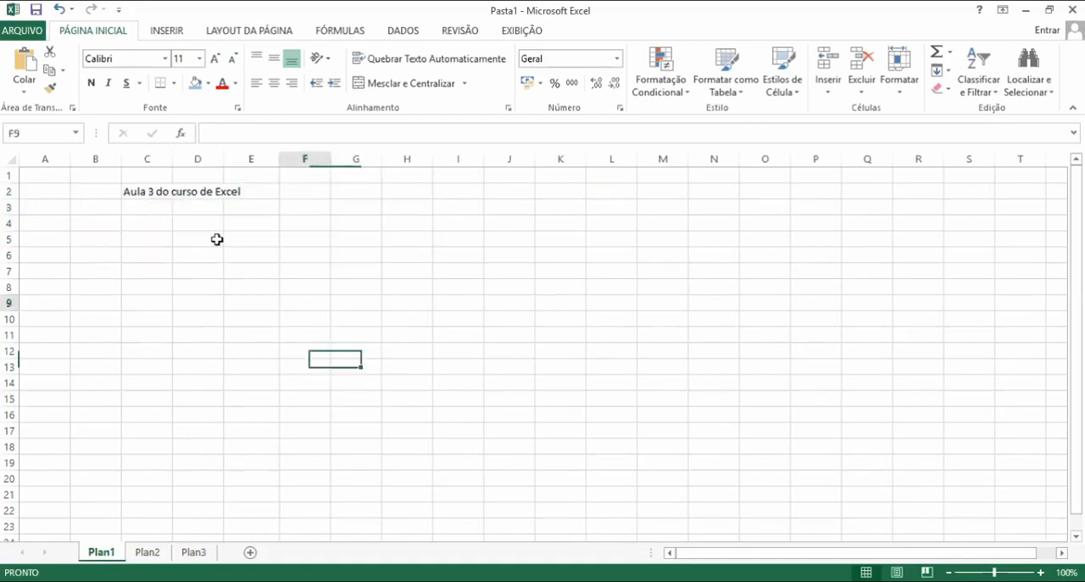
{"action": "left_click_drag", "start_coordinate": [306, 303], "coordinate": [122, 163]}
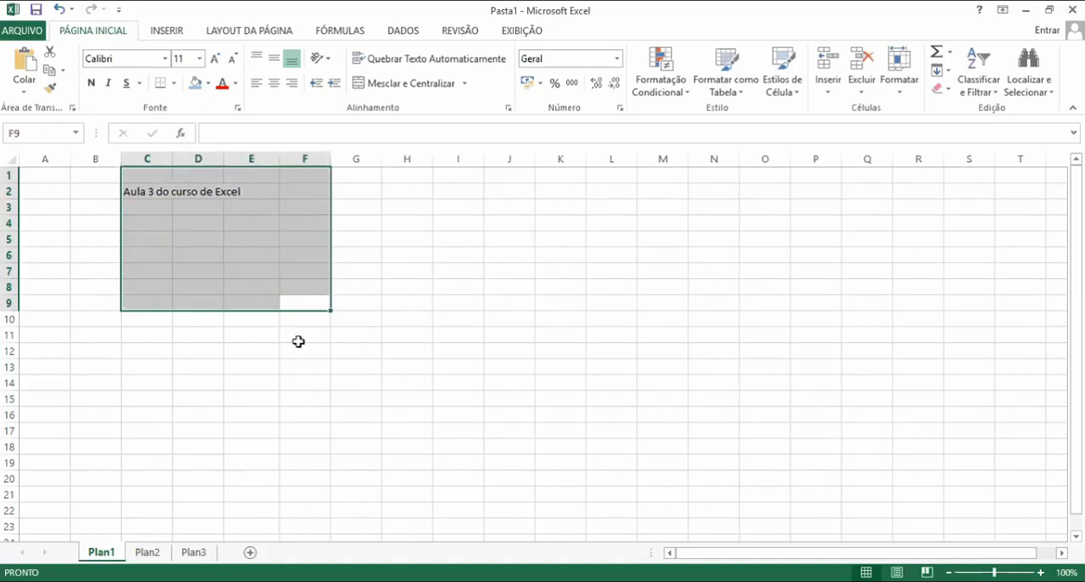
{"action": "key", "text": "Delete"}
{"action": "left_click", "coordinate": [407, 317]}
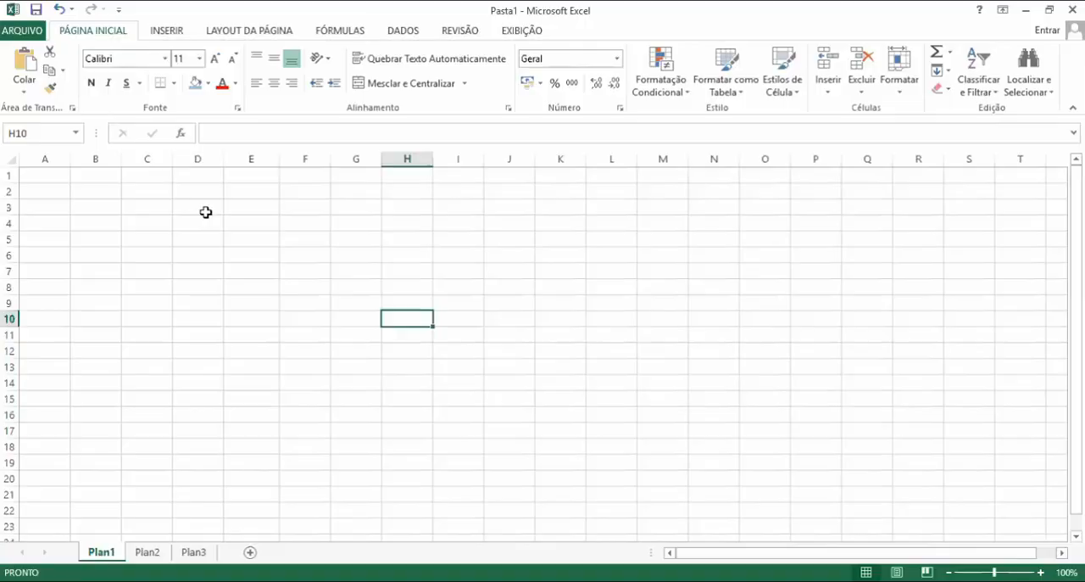
Enter Revisão in cell D3
{"action": "left_click", "coordinate": [198, 207]}
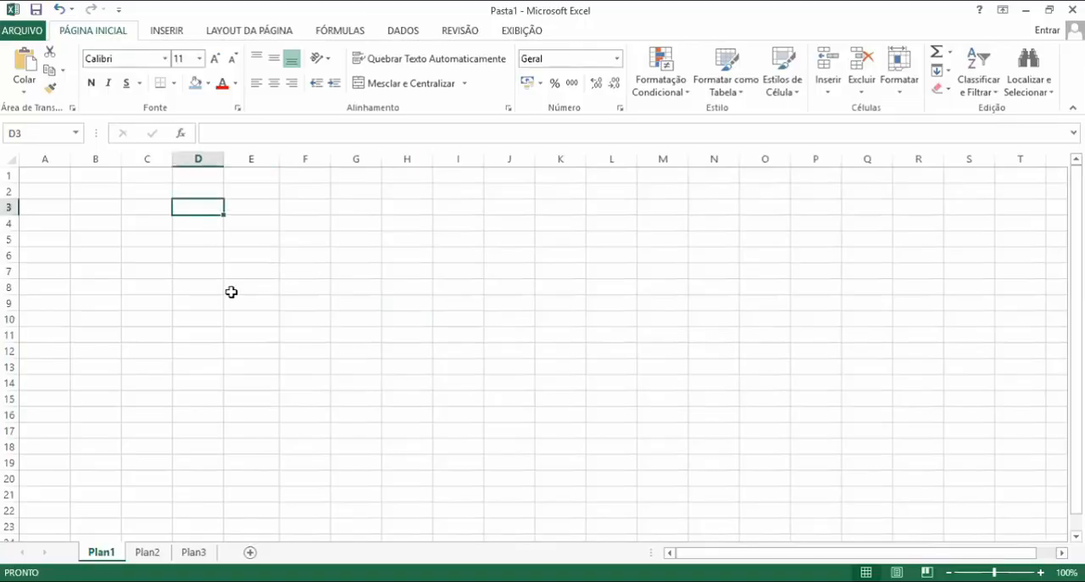
{"action": "type", "text": "Revisão"}
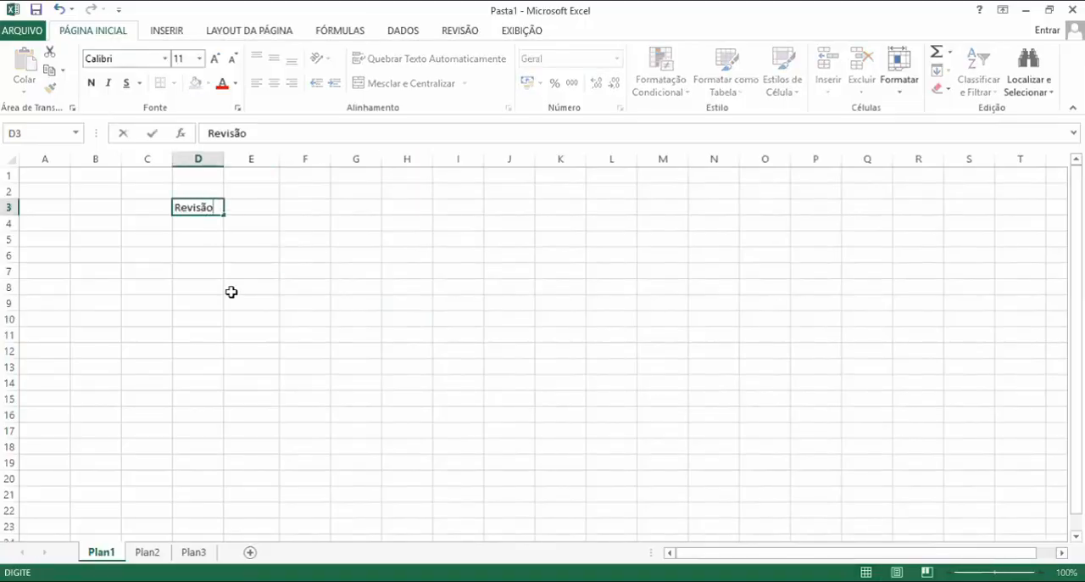
{"action": "key", "text": "Return"}
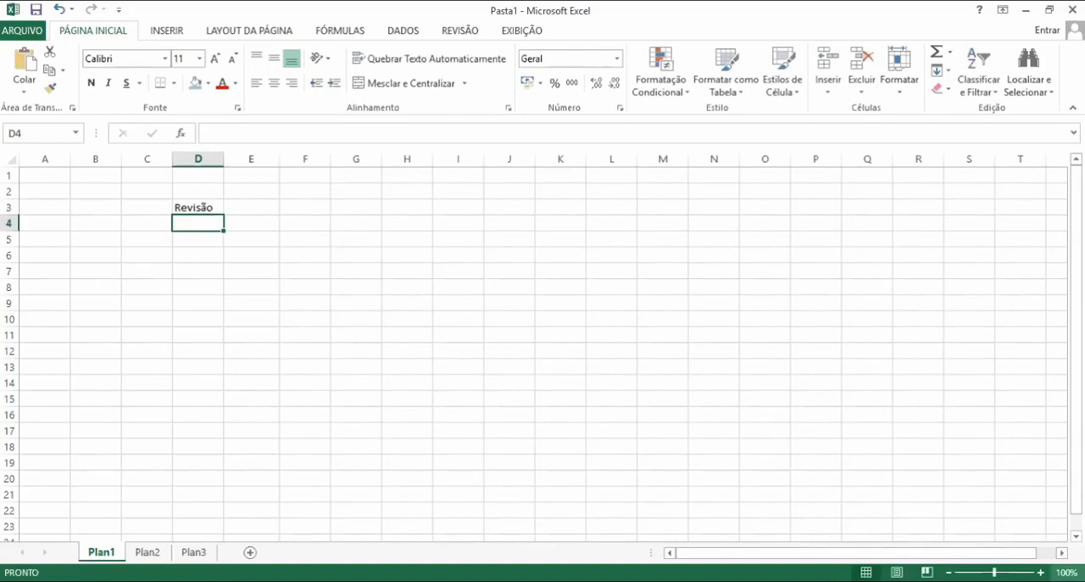
{"action": "left_click", "coordinate": [1041, 572]}
{"action": "left_click", "coordinate": [1041, 573]}
{"action": "left_click", "coordinate": [1041, 572]}
{"action": "left_click", "coordinate": [1041, 572]}
{"action": "left_click", "coordinate": [1041, 572]}
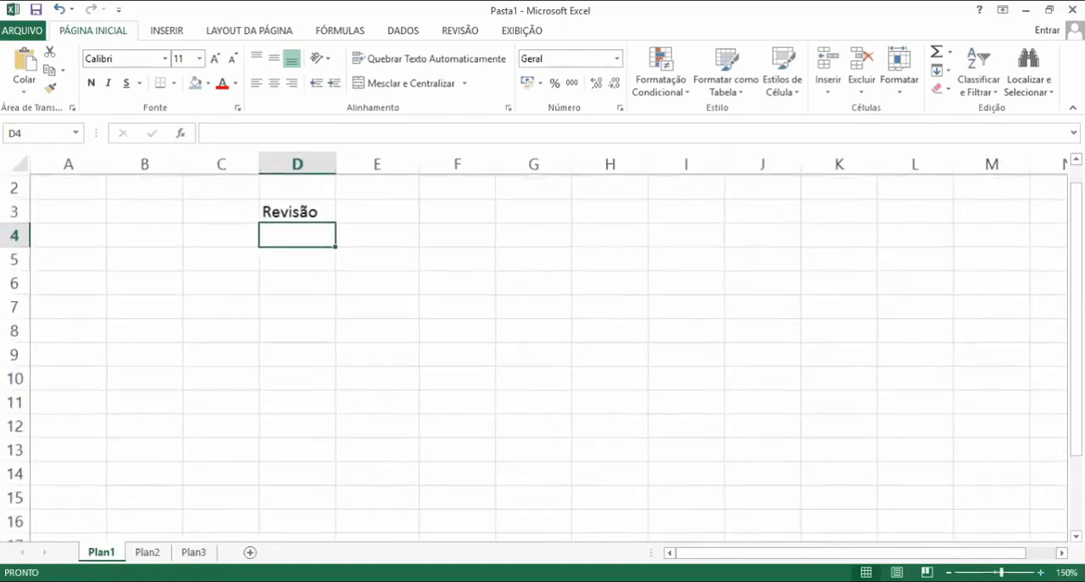
{"action": "left_click", "coordinate": [778, 538]}
{"action": "scroll", "coordinate": [683, 514], "scroll_direction": "up", "scroll_amount": 1}
{"action": "left_click", "coordinate": [535, 473]}
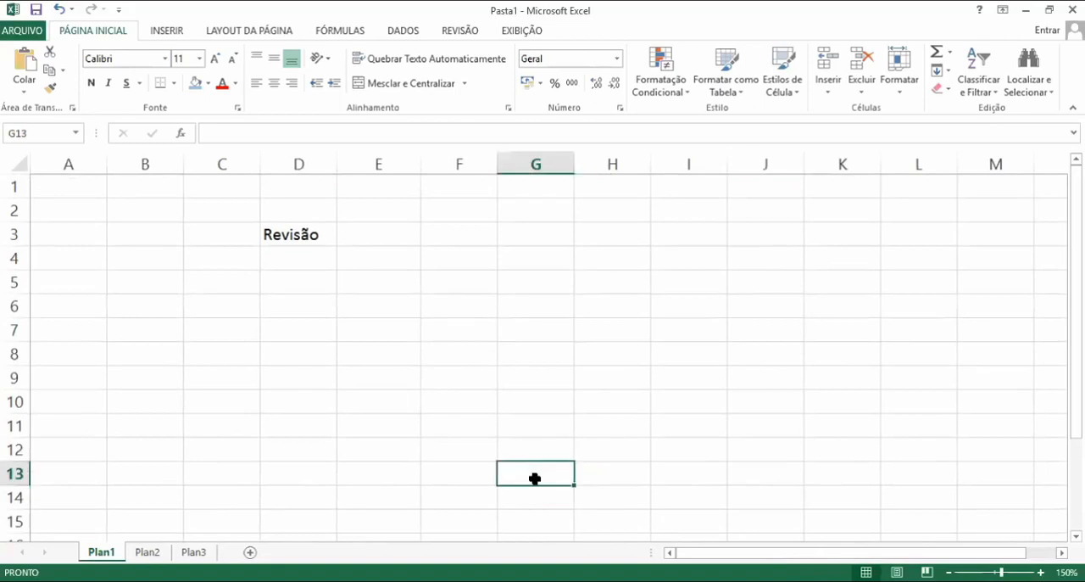
{"action": "left_click", "coordinate": [229, 217]}
{"action": "left_click_drag", "start_coordinate": [229, 217], "coordinate": [385, 313]}
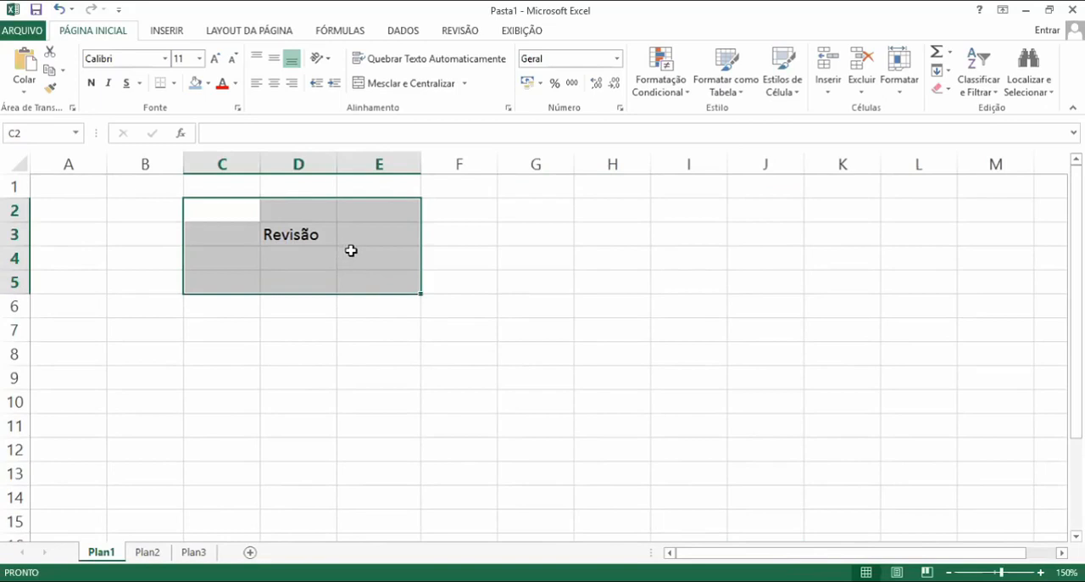
{"action": "right_click", "coordinate": [351, 251]}
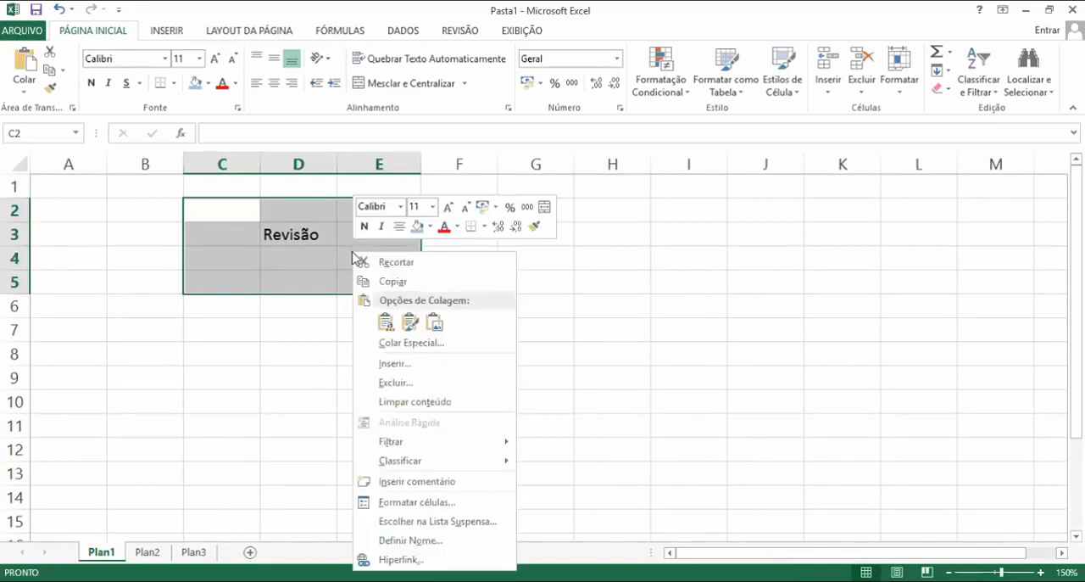
{"action": "left_click", "coordinate": [382, 387]}
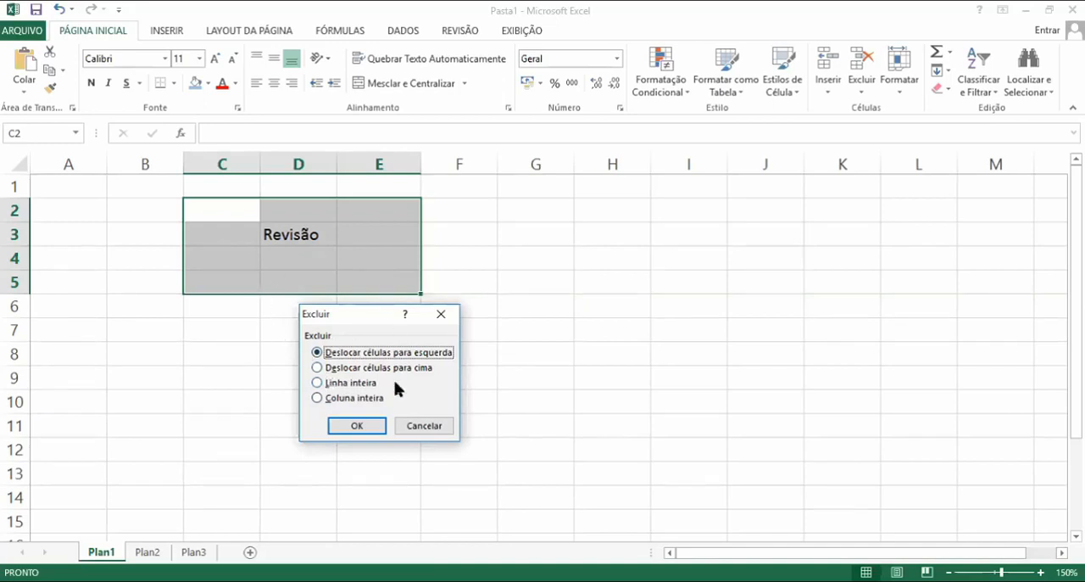
{"action": "left_click", "coordinate": [416, 430]}
{"action": "left_click", "coordinate": [506, 396]}
{"action": "left_click", "coordinate": [603, 432]}
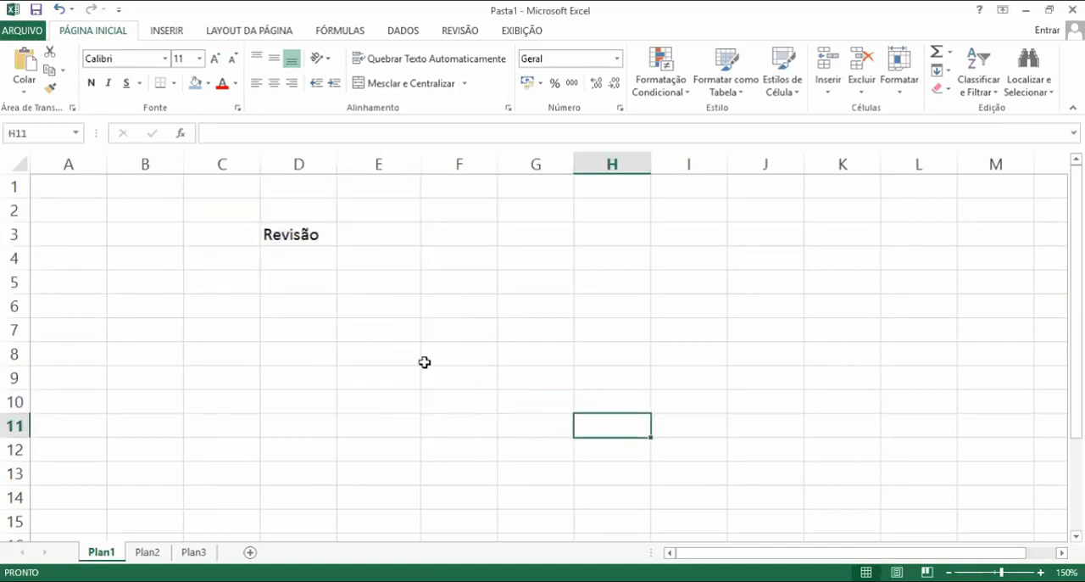
Clear the contents of range C3:E4 on Plan1
{"action": "left_click_drag", "start_coordinate": [221, 231], "coordinate": [342, 249]}
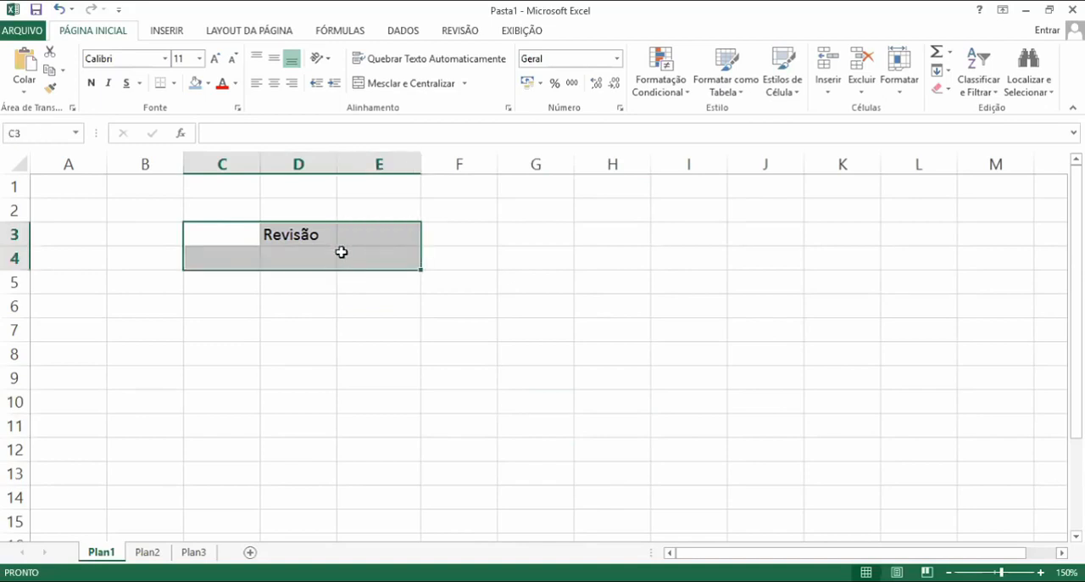
{"action": "right_click", "coordinate": [292, 246]}
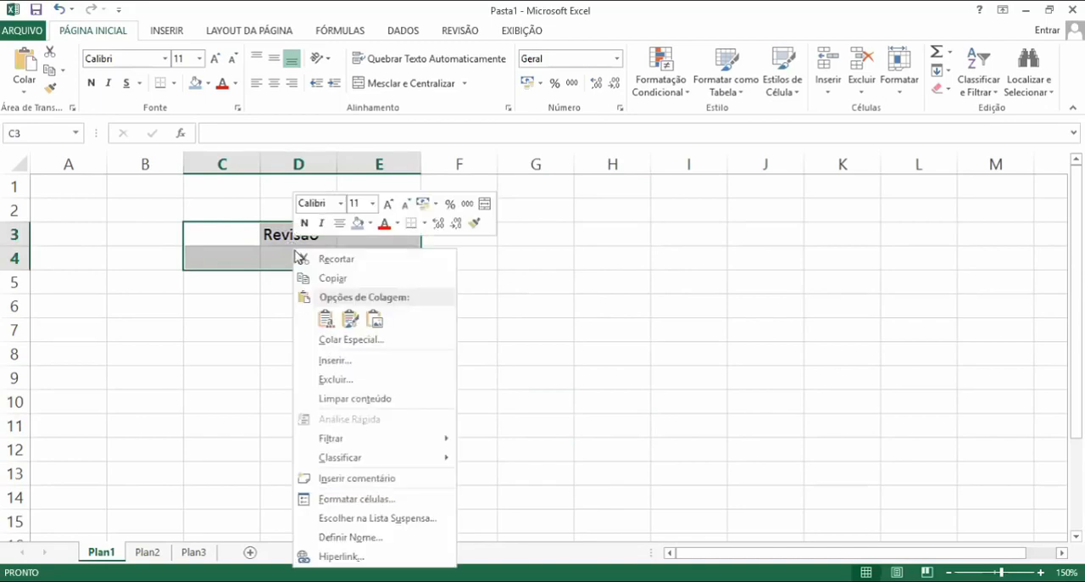
{"action": "left_click", "coordinate": [355, 399]}
{"action": "left_click", "coordinate": [352, 401]}
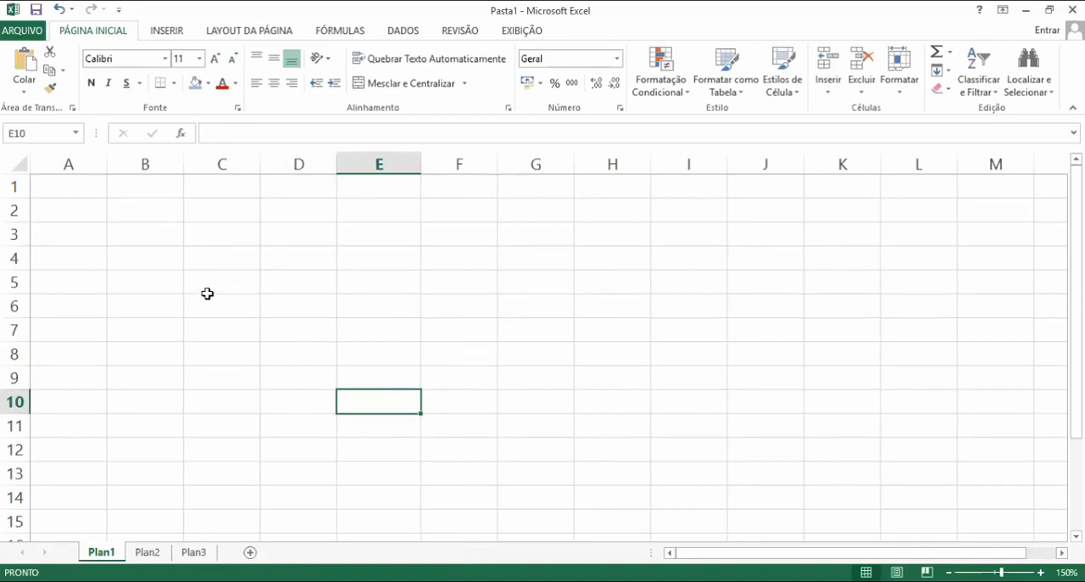
{"action": "left_click", "coordinate": [13, 235]}
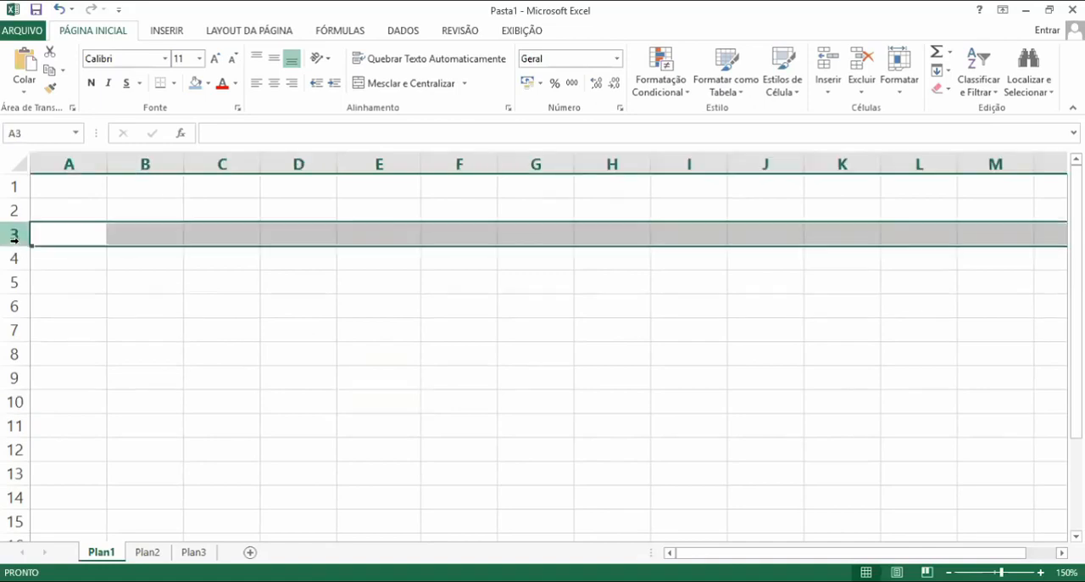
{"action": "left_click", "coordinate": [205, 305]}
{"action": "left_click", "coordinate": [228, 291]}
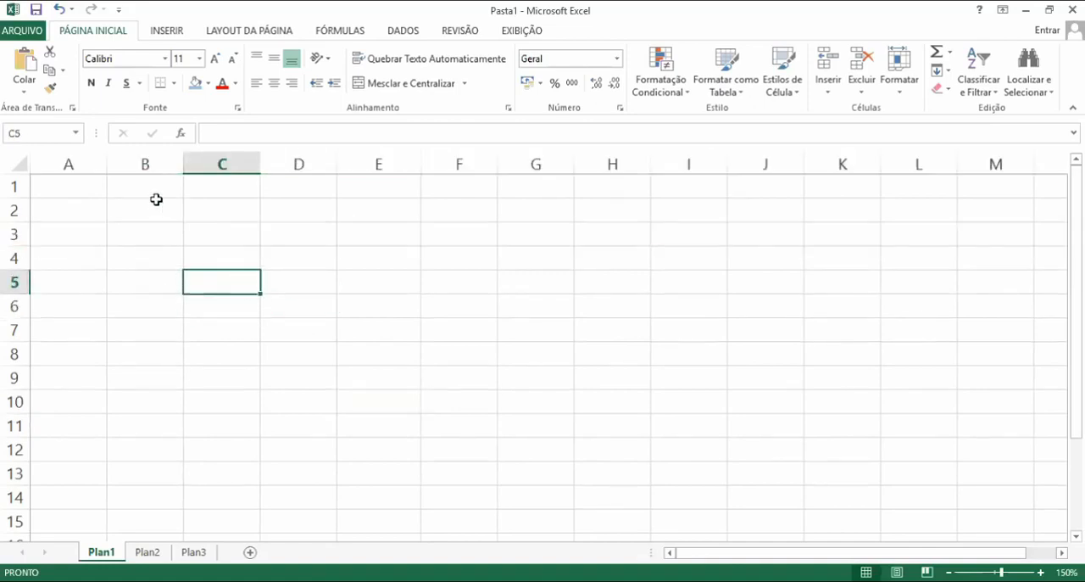
{"action": "left_click", "coordinate": [148, 158]}
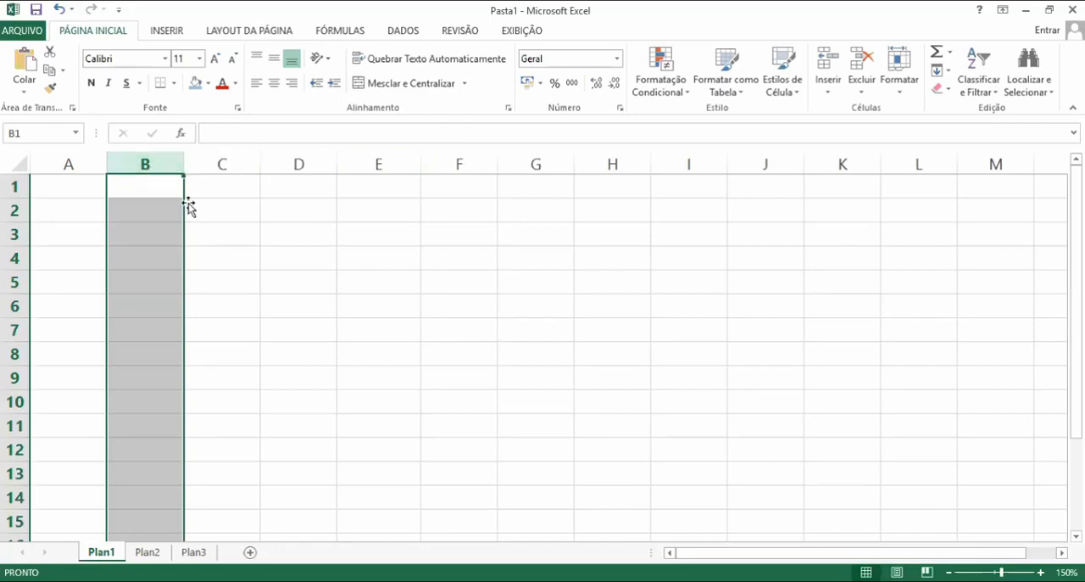
{"action": "left_click", "coordinate": [212, 212]}
{"action": "left_click", "coordinate": [111, 208]}
Enter the headers Nome, Bairro, Idade and Telefono in cells A2 to D2
{"action": "left_click", "coordinate": [87, 209]}
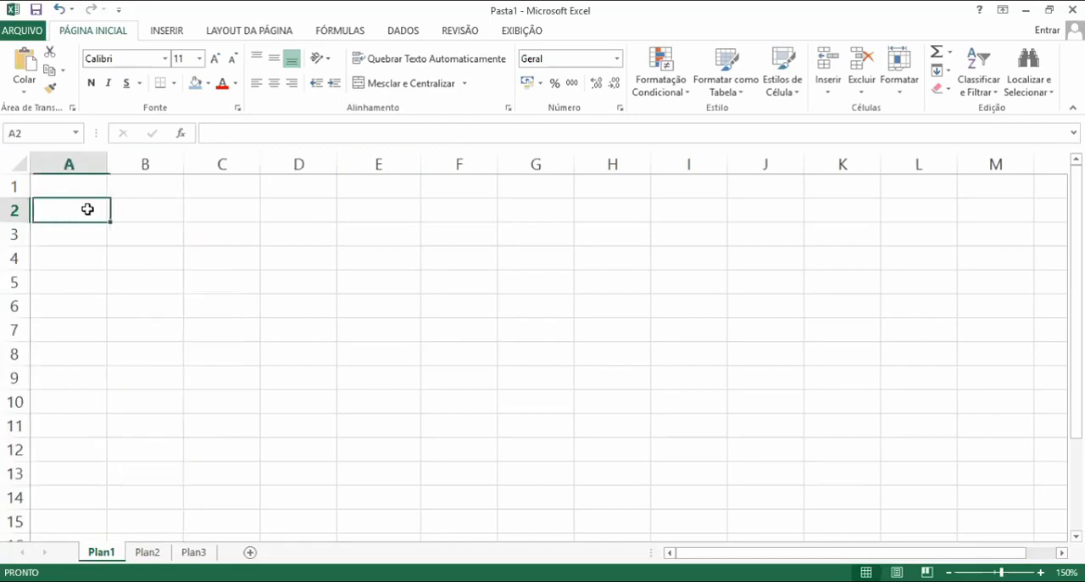
{"action": "type", "text": "Nome"}
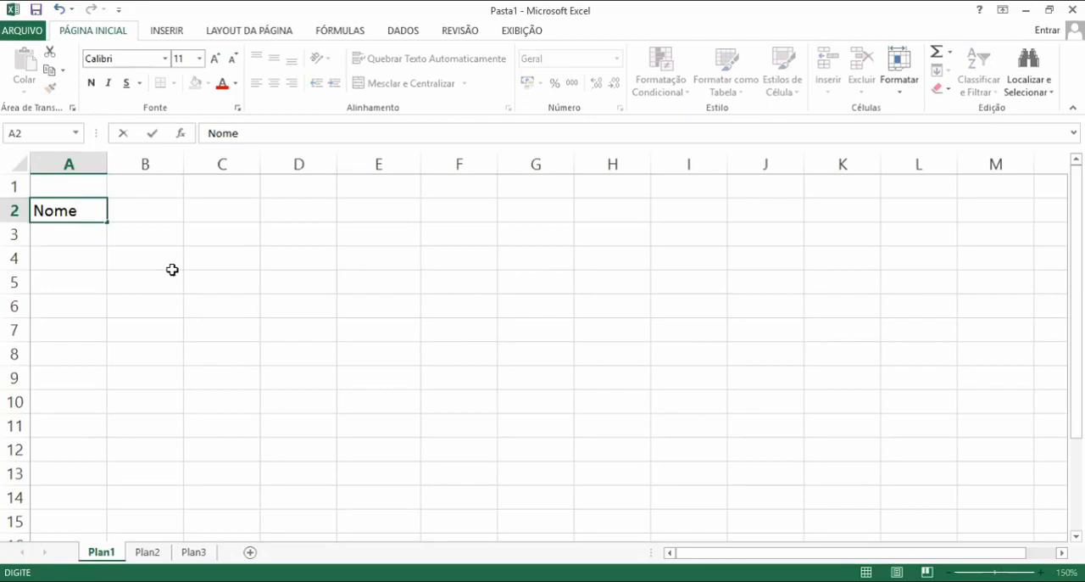
{"action": "key", "text": "Tab"}
{"action": "type", "text": "Bair"}
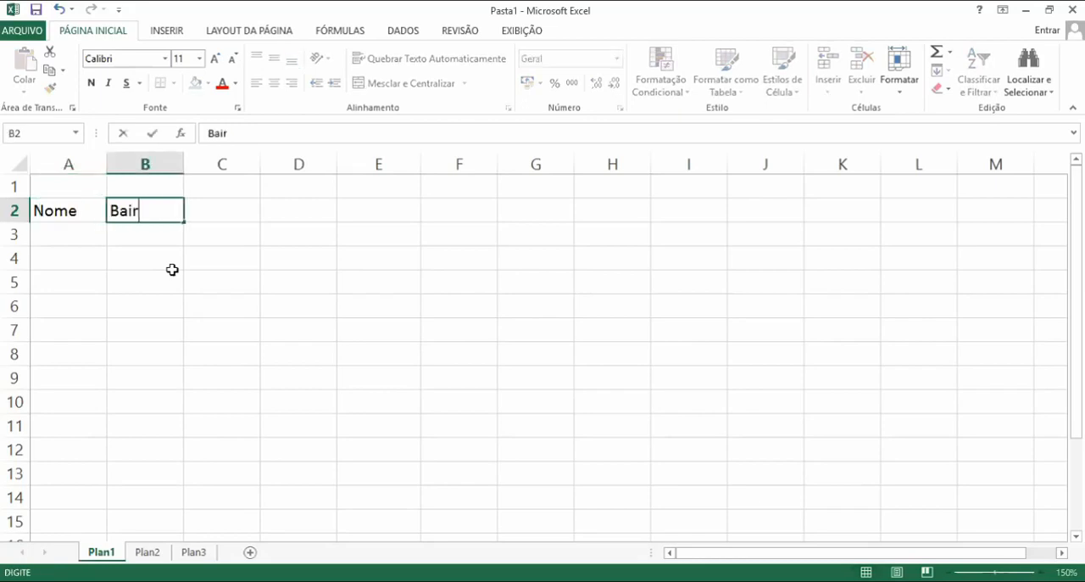
{"action": "type", "text": "ro"}
{"action": "key", "text": "Tab"}
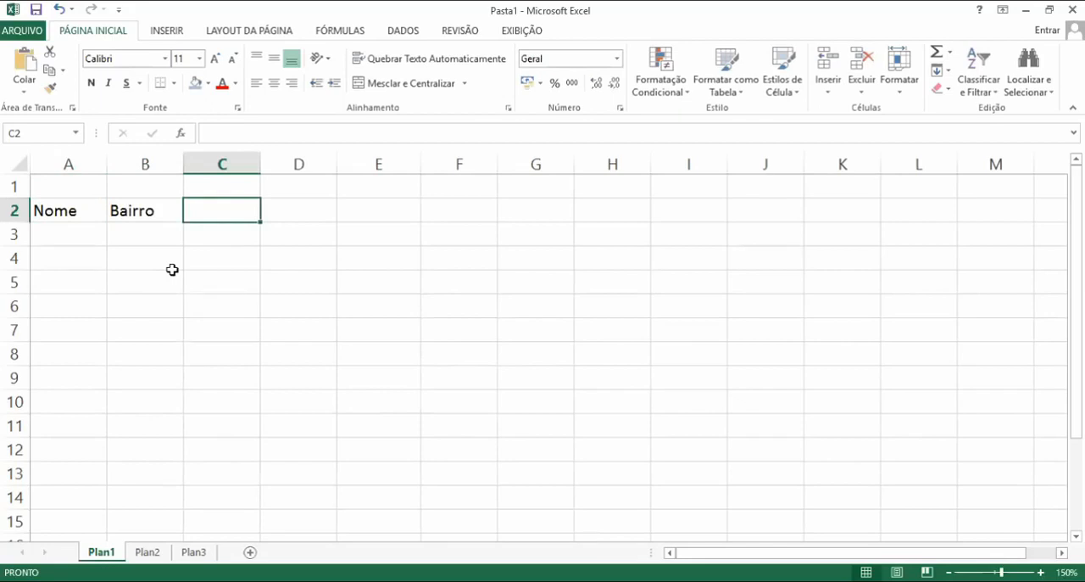
{"action": "type", "text": "Idade"}
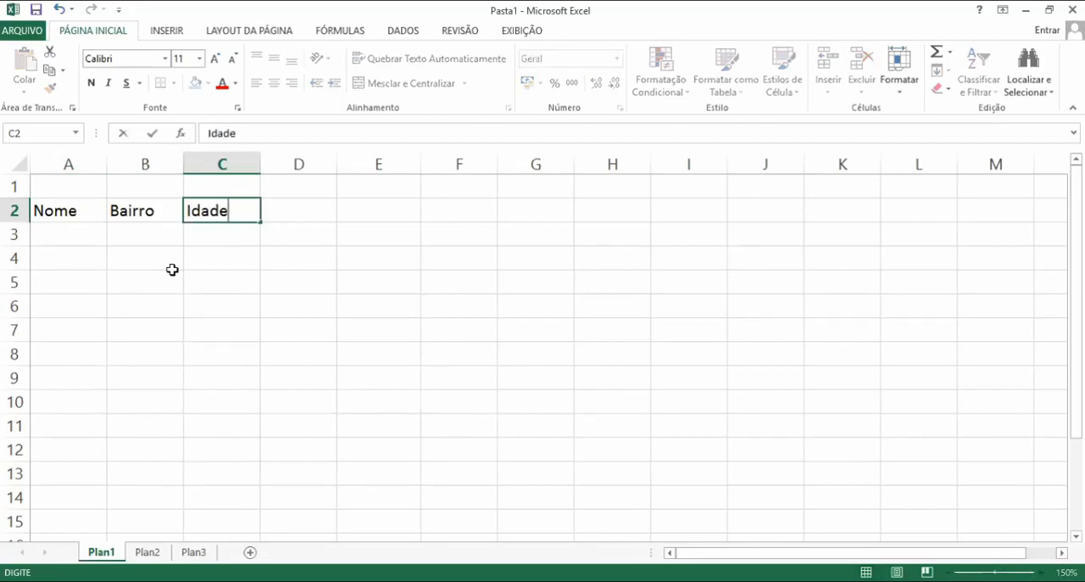
{"action": "key", "text": "Tab"}
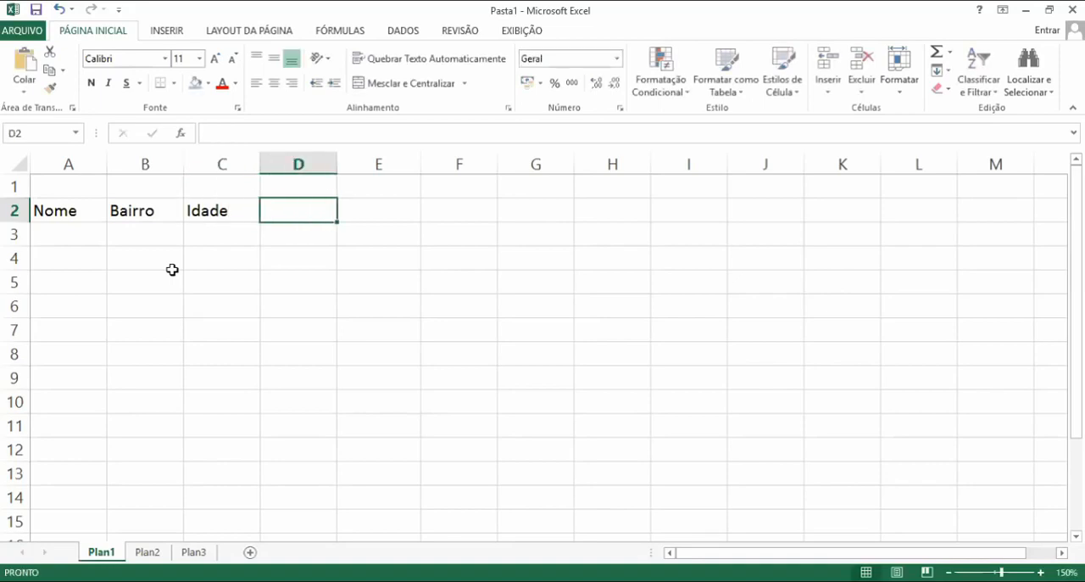
{"action": "type", "text": "Telefono"}
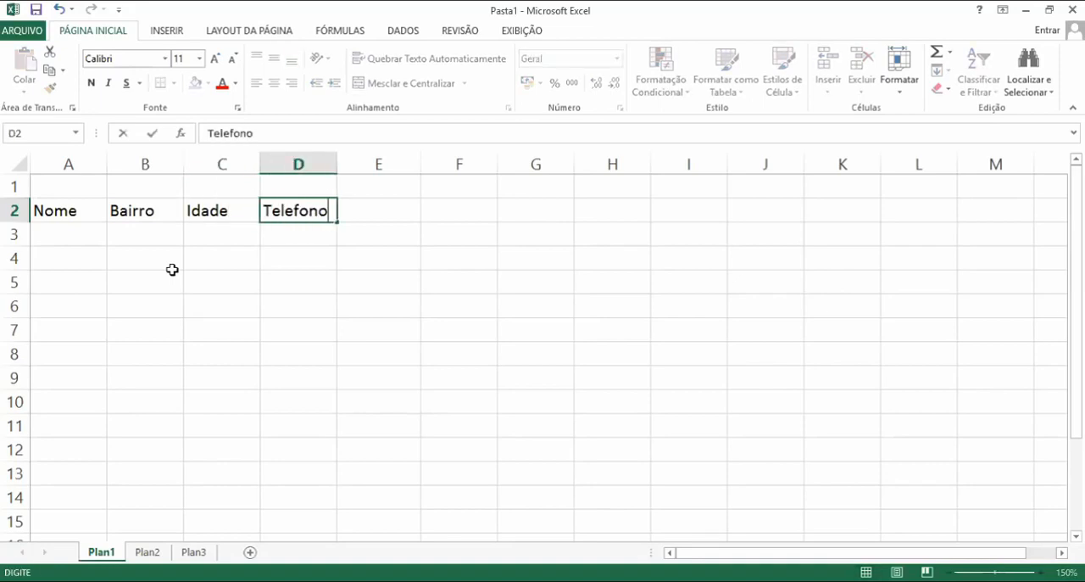
{"action": "key", "text": "Return"}
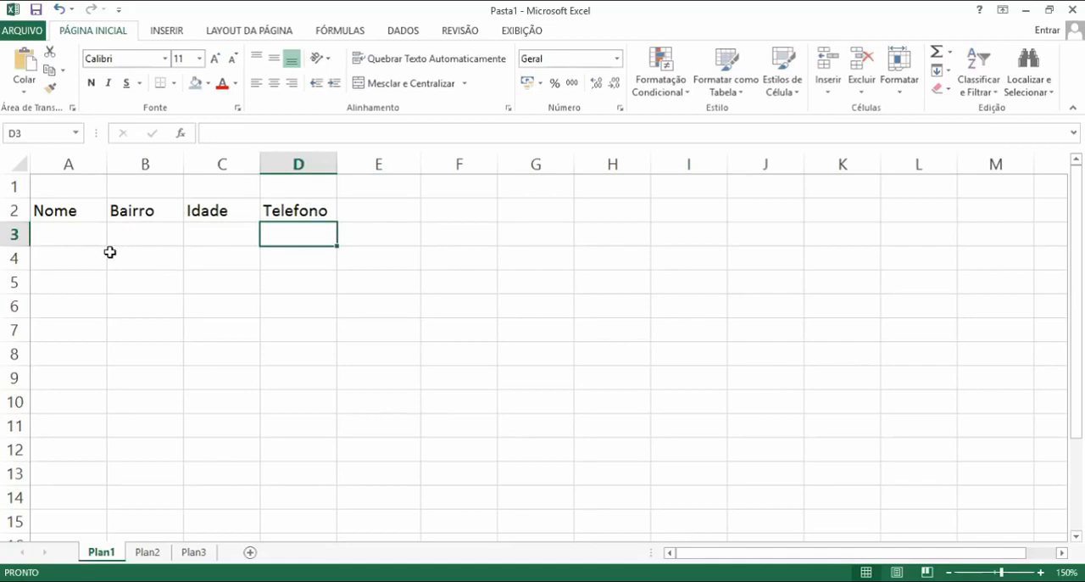
Delete the entire column B containing the Bairro header
{"action": "left_click", "coordinate": [140, 158]}
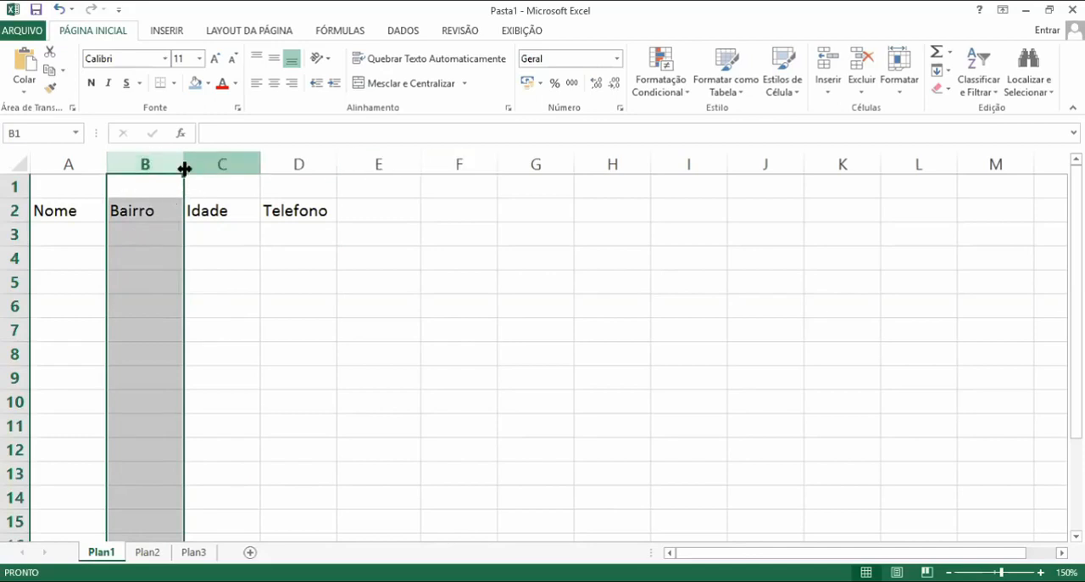
{"action": "right_click", "coordinate": [143, 291]}
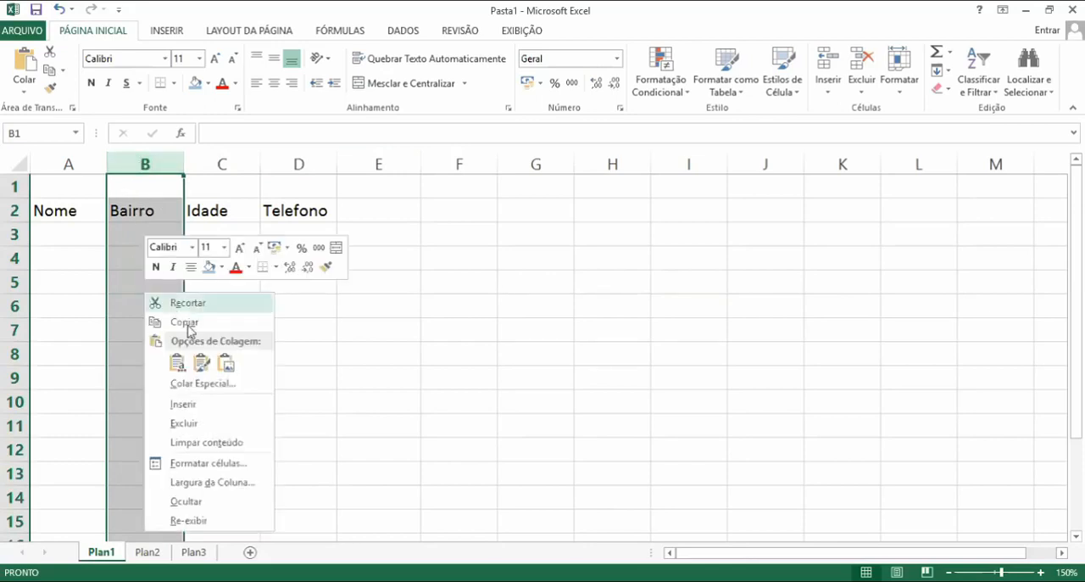
{"action": "left_click", "coordinate": [195, 429]}
{"action": "left_click", "coordinate": [193, 426]}
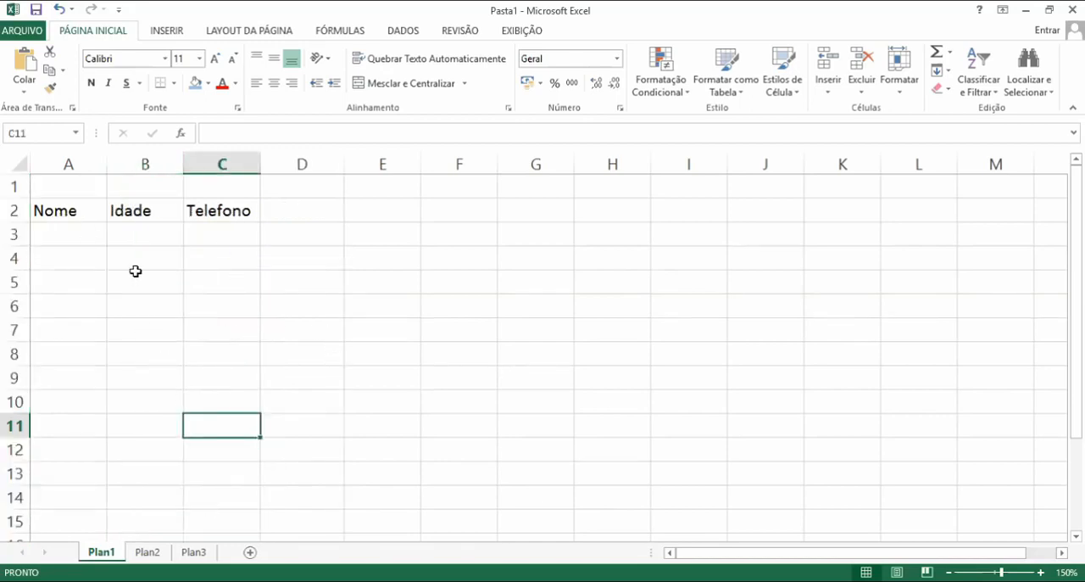
Clear the contents of range A1:F9 on Plan1
{"action": "left_click_drag", "start_coordinate": [469, 395], "coordinate": [5, 161]}
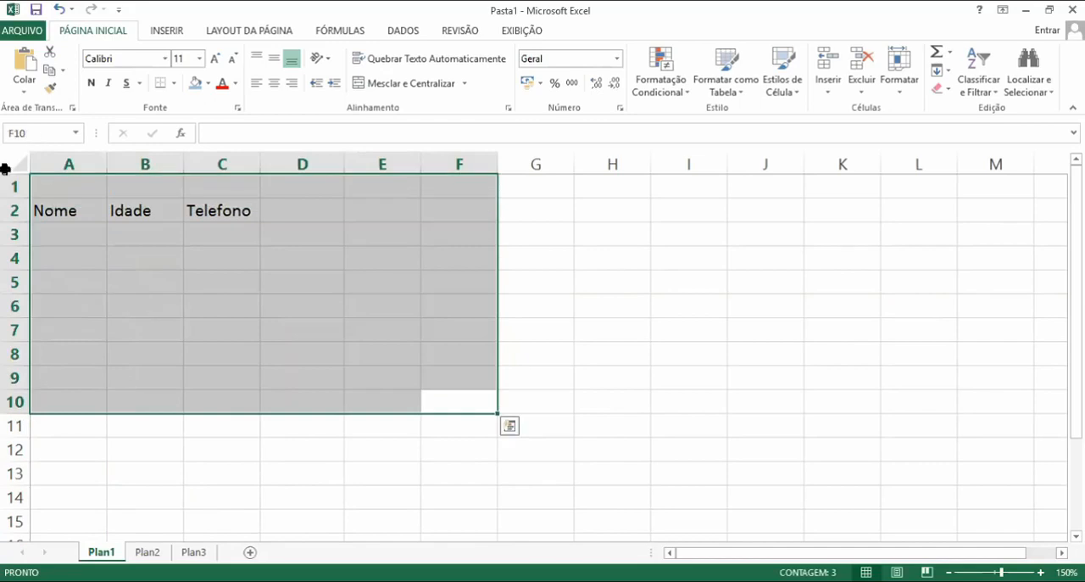
{"action": "left_click", "coordinate": [528, 331]}
{"action": "left_click_drag", "start_coordinate": [407, 355], "coordinate": [5, 133]}
{"action": "left_click_drag", "start_coordinate": [407, 333], "coordinate": [537, 322]}
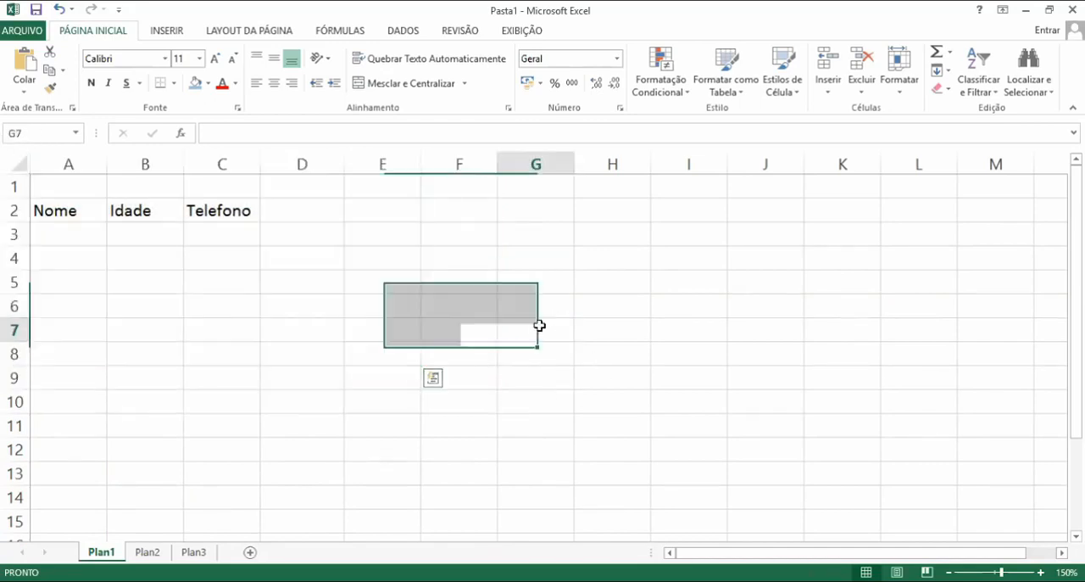
{"action": "left_click_drag", "start_coordinate": [458, 378], "coordinate": [2, 131]}
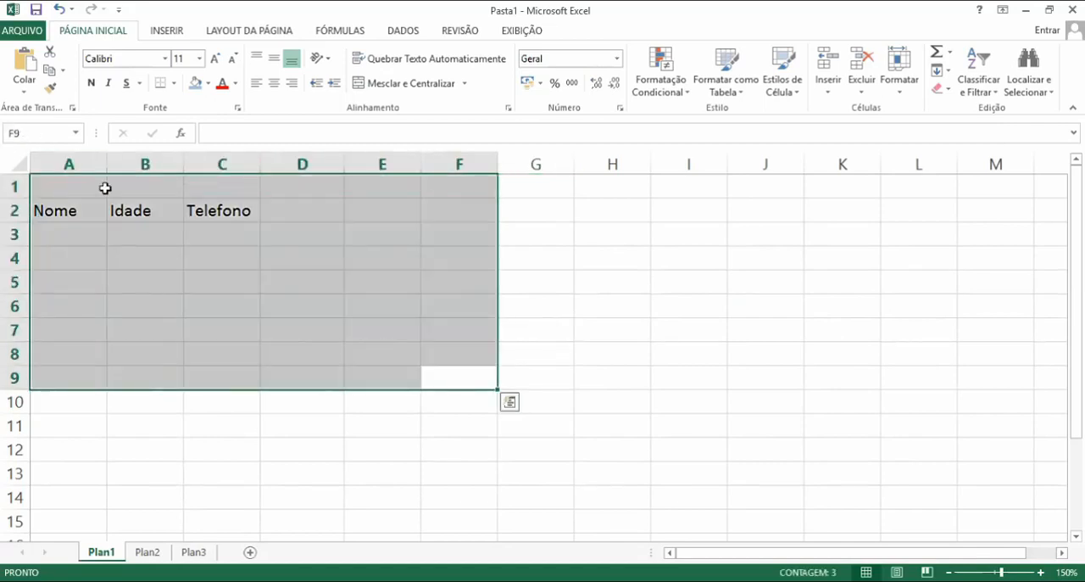
{"action": "key", "text": "Delete"}
{"action": "left_click", "coordinate": [134, 245]}
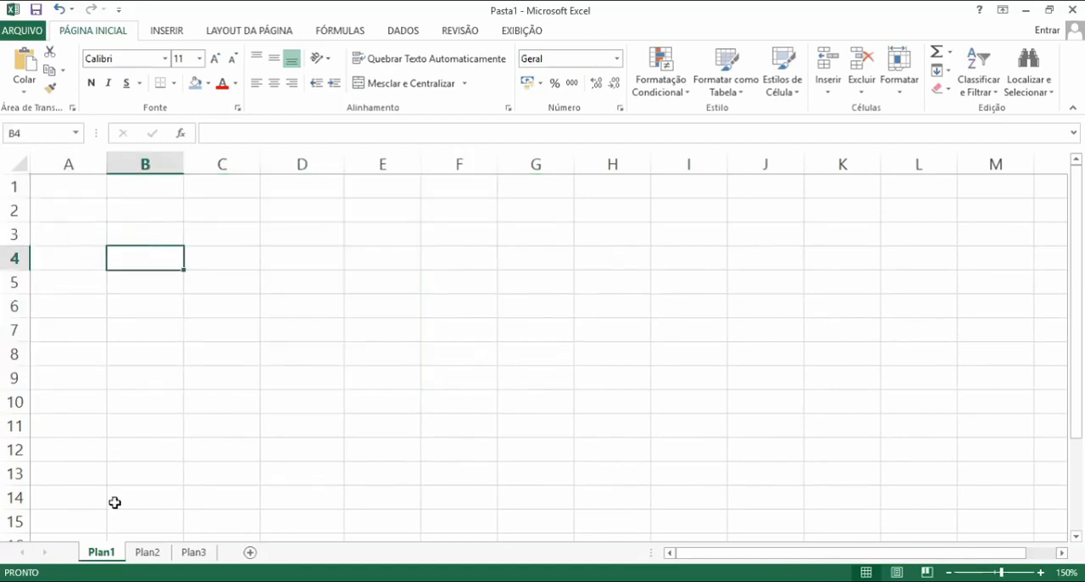
Switch between Plan1 and Plan2 to compare the two sheets
{"action": "left_click", "coordinate": [150, 553]}
{"action": "left_click", "coordinate": [101, 552]}
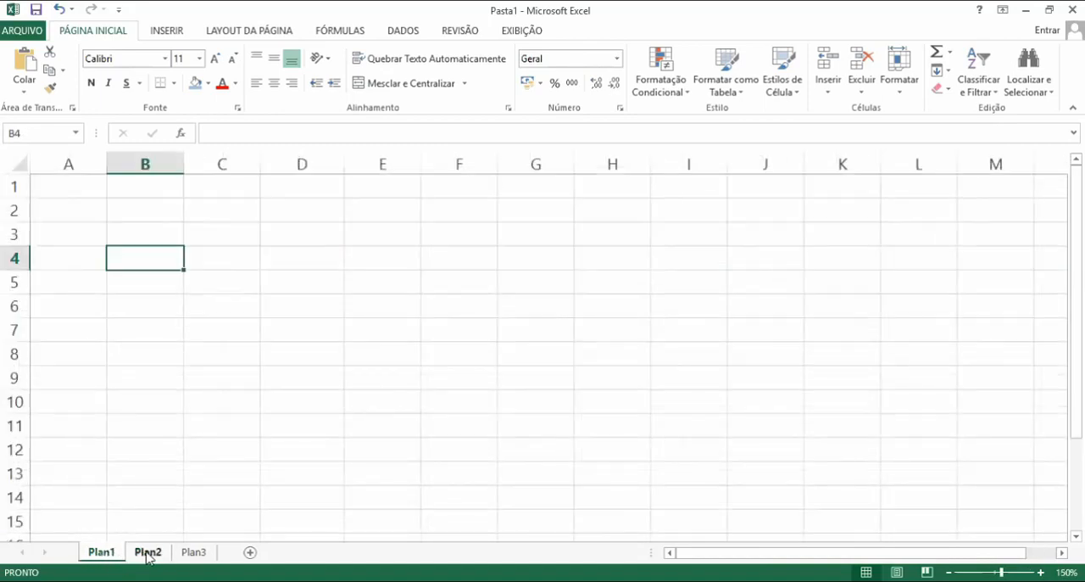
{"action": "left_click", "coordinate": [148, 556]}
{"action": "left_click", "coordinate": [95, 553]}
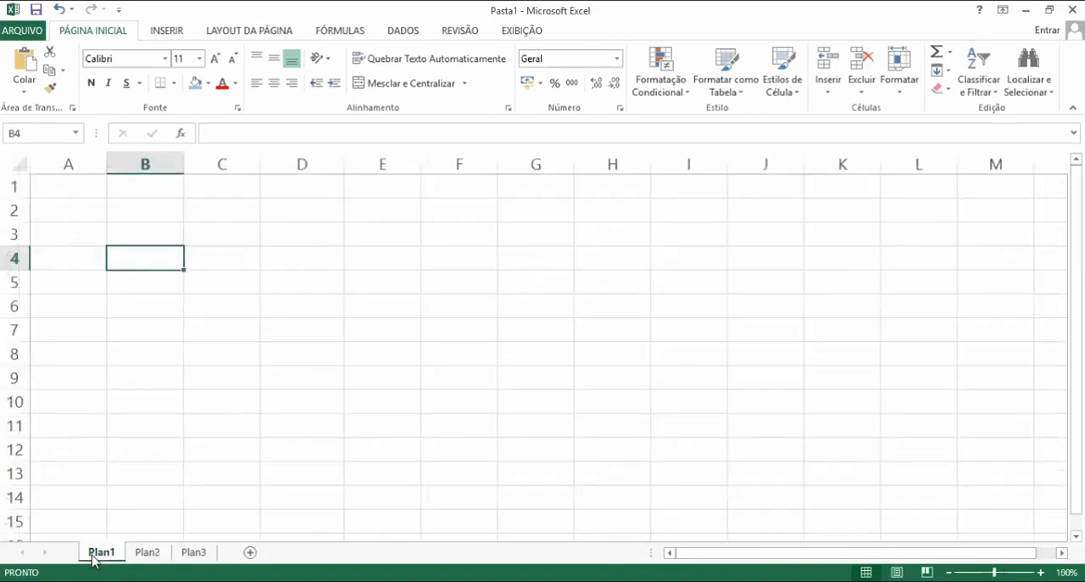
{"action": "left_click", "coordinate": [136, 428]}
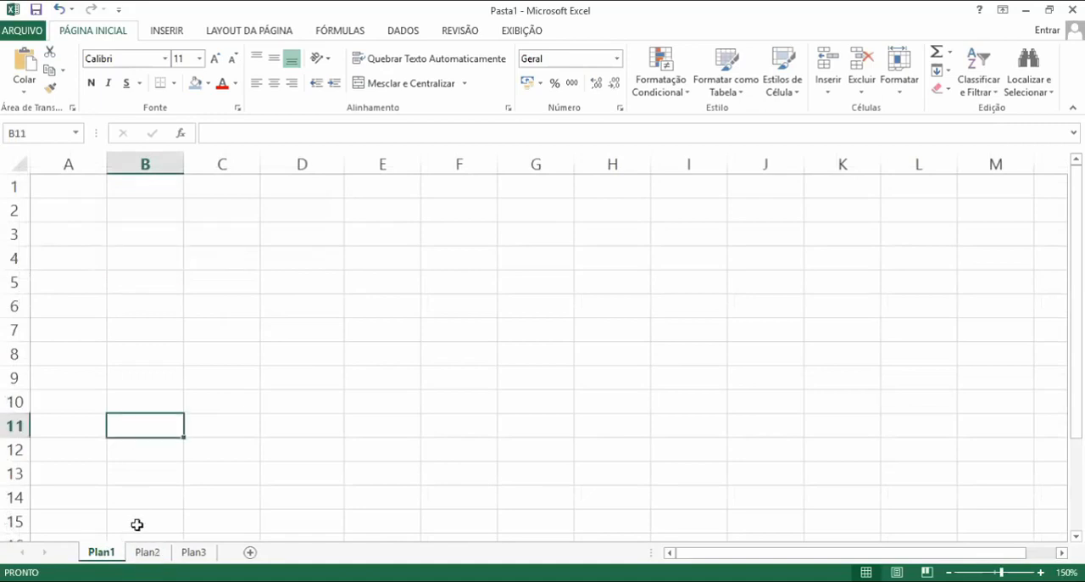
Rename the Plan1 sheet to Aula 3
{"action": "right_click", "coordinate": [103, 555]}
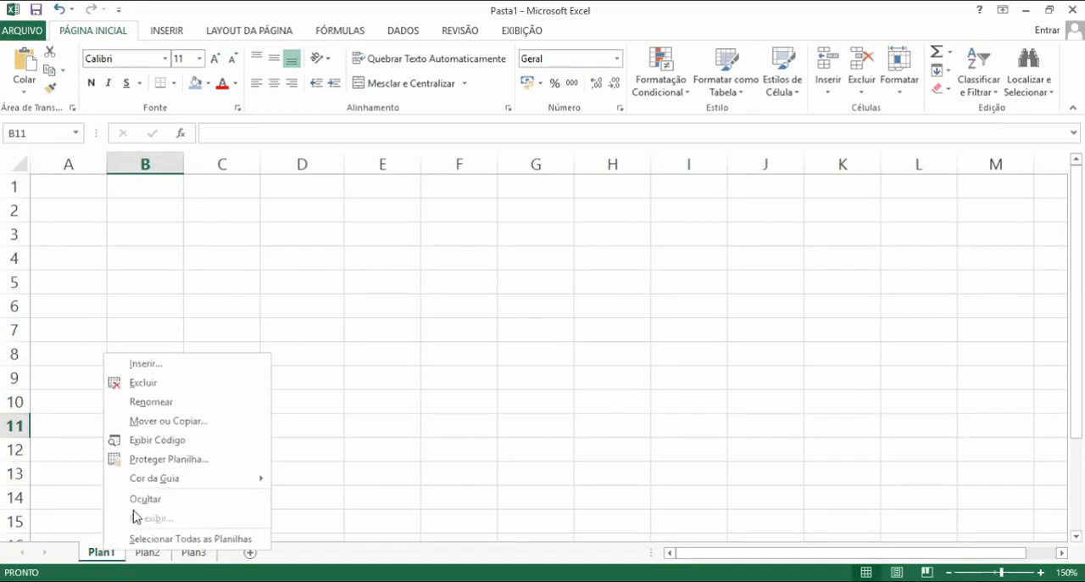
{"action": "left_click", "coordinate": [159, 401]}
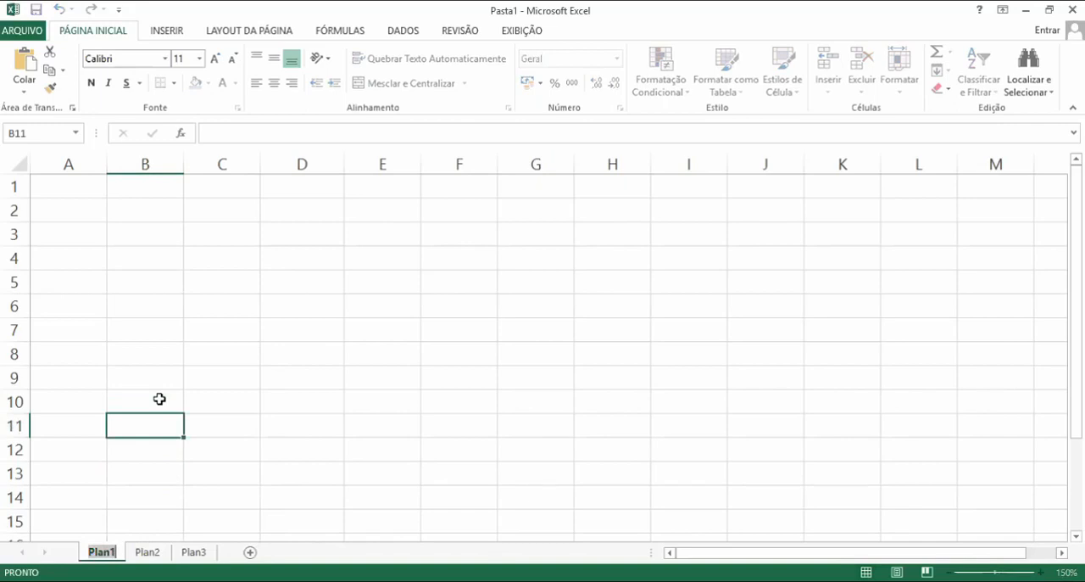
{"action": "type", "text": "Au"}
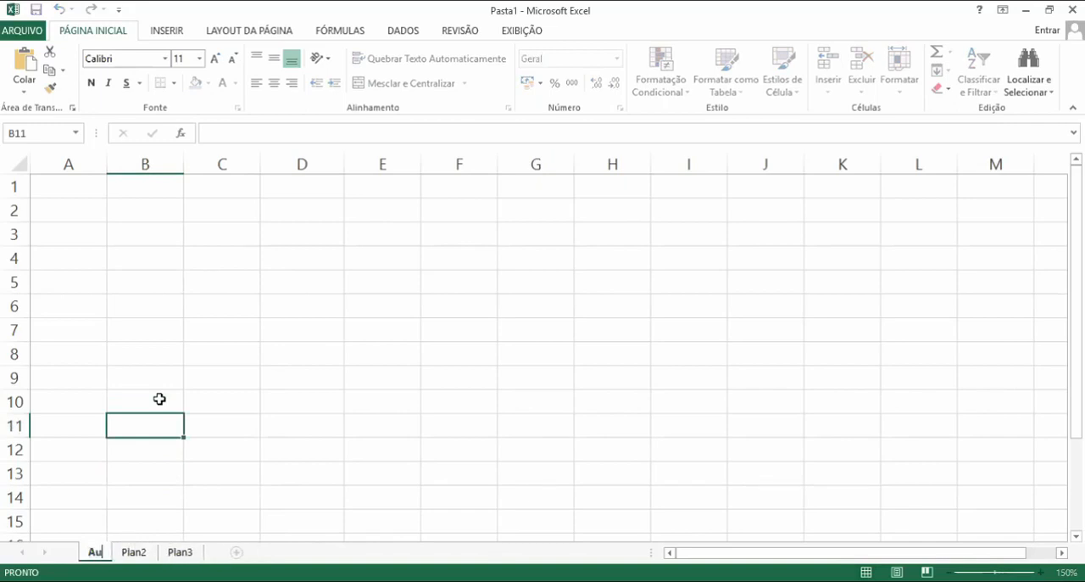
{"action": "type", "text": "la 3"}
{"action": "key", "text": "Return"}
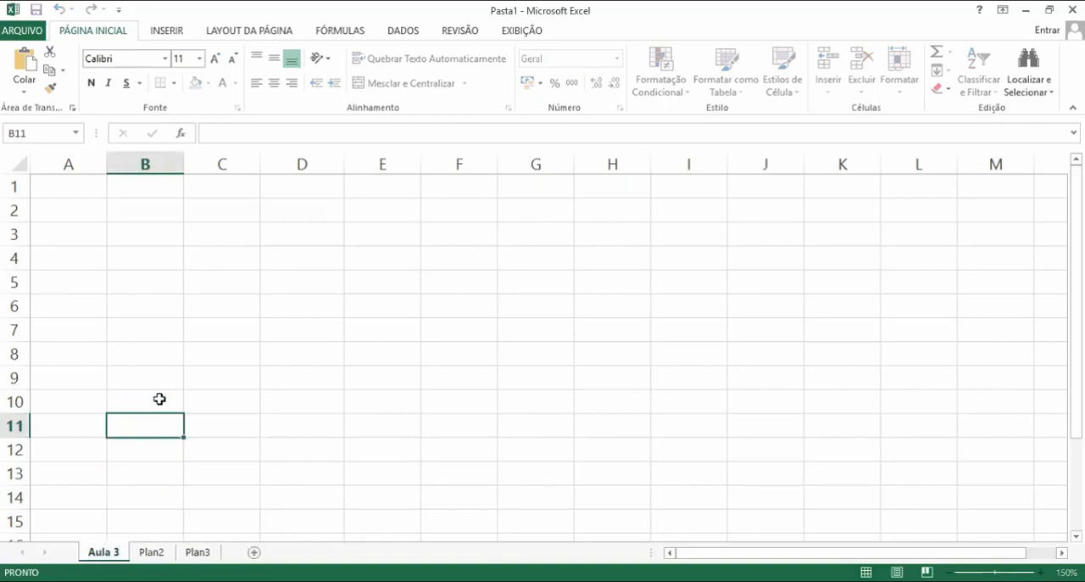
{"action": "left_click", "coordinate": [128, 519]}
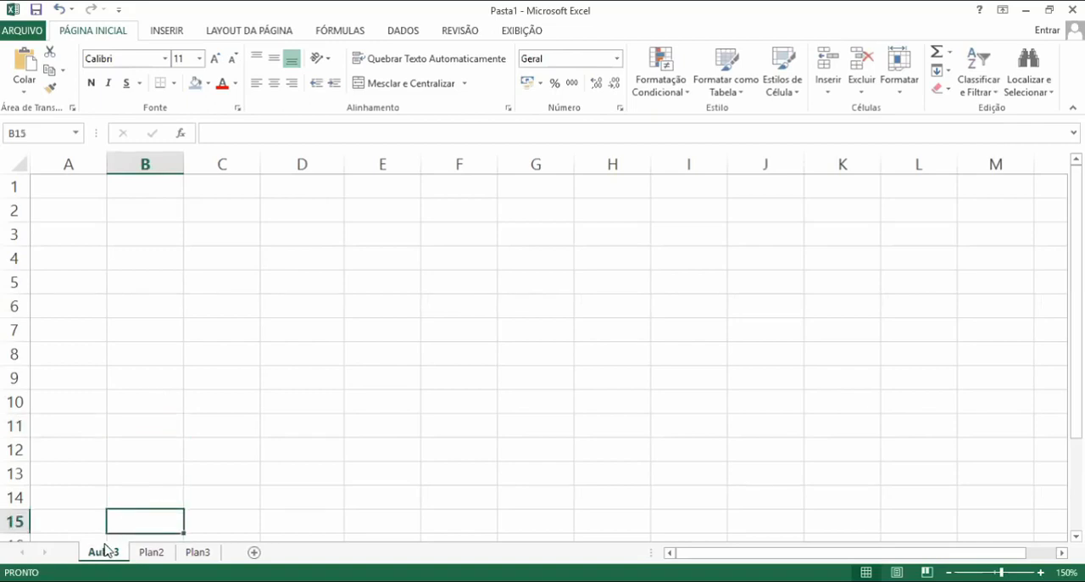
Switch through the Plan2 and Plan3 sheets and return to the Aula 3 sheet
{"action": "left_click", "coordinate": [122, 455]}
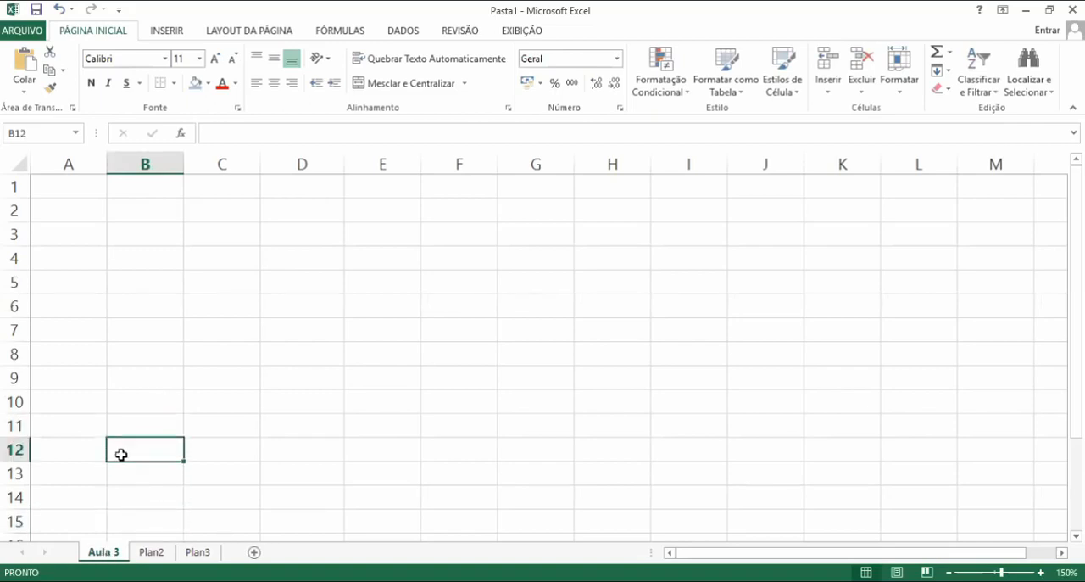
{"action": "left_click", "coordinate": [152, 553]}
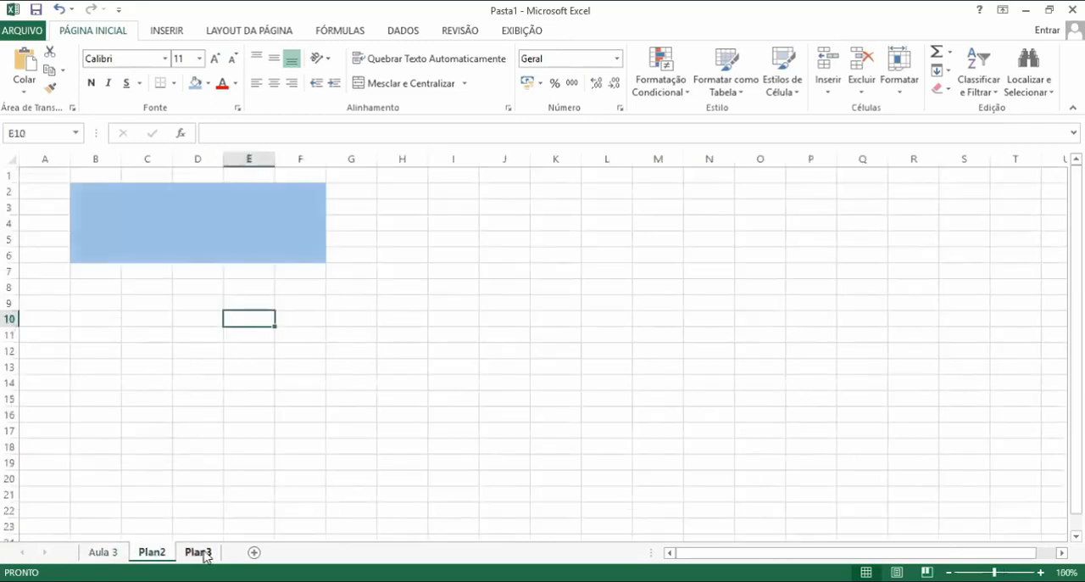
{"action": "left_click", "coordinate": [202, 553]}
{"action": "left_click", "coordinate": [153, 553]}
{"action": "left_click", "coordinate": [103, 553]}
{"action": "left_click", "coordinate": [119, 519]}
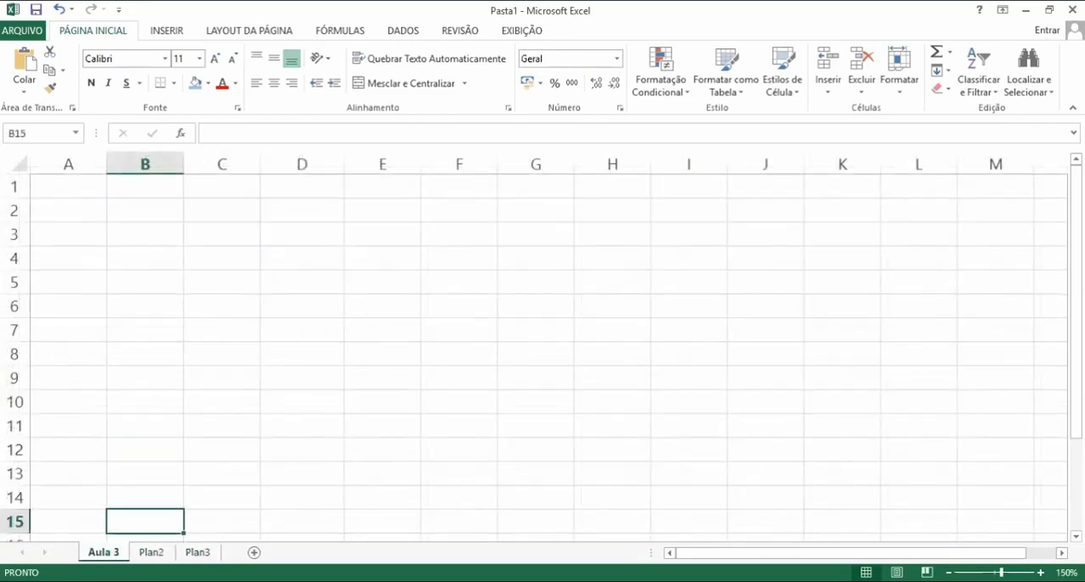
{"action": "left_click", "coordinate": [95, 490]}
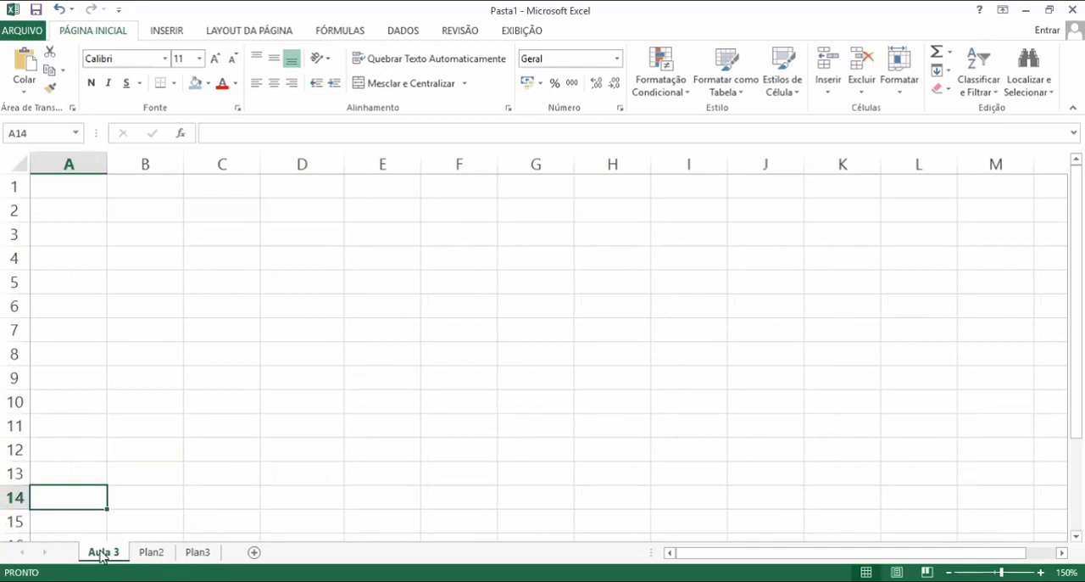
{"action": "right_click", "coordinate": [103, 552]}
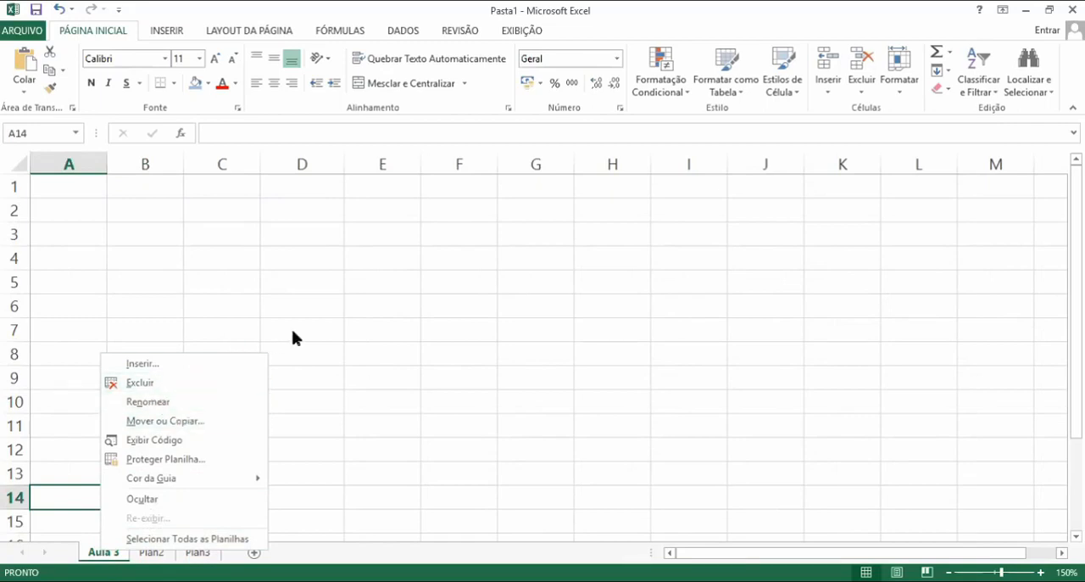
{"action": "left_click", "coordinate": [256, 338]}
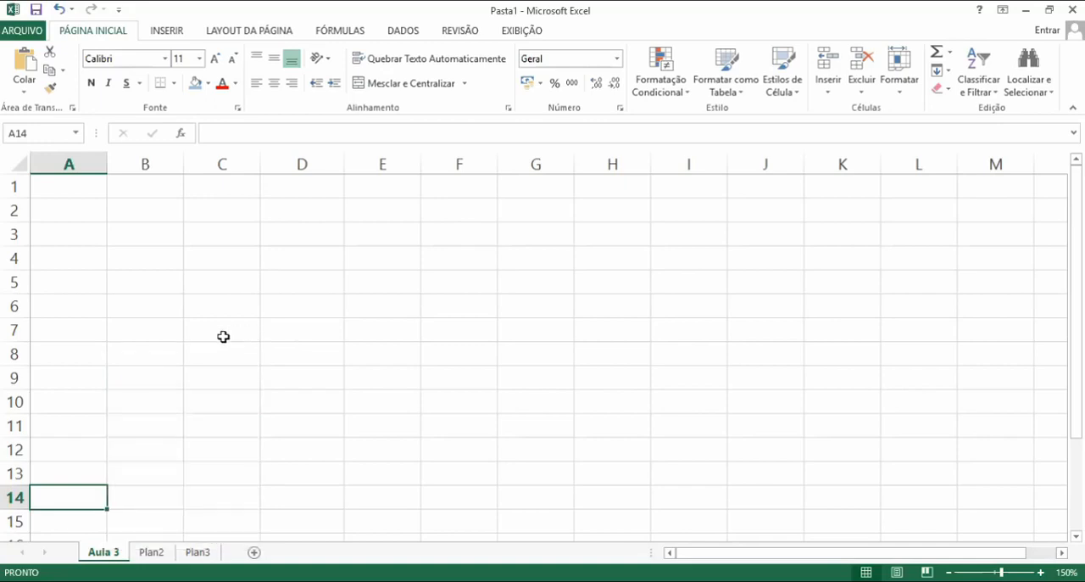
{"action": "left_click", "coordinate": [157, 250]}
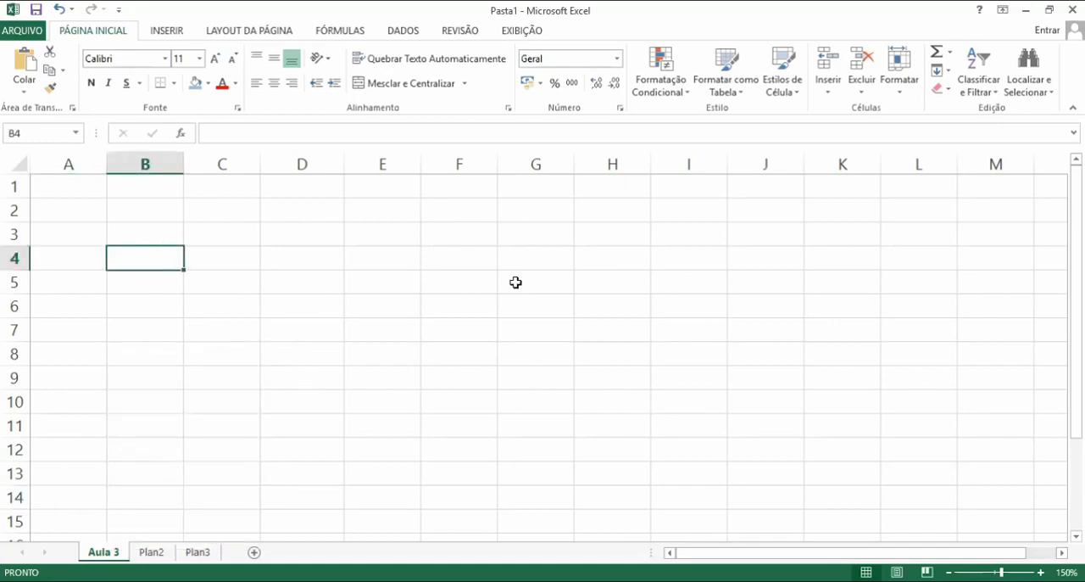
{"action": "left_click", "coordinate": [285, 329]}
{"action": "left_click", "coordinate": [163, 258]}
{"action": "left_click", "coordinate": [352, 257]}
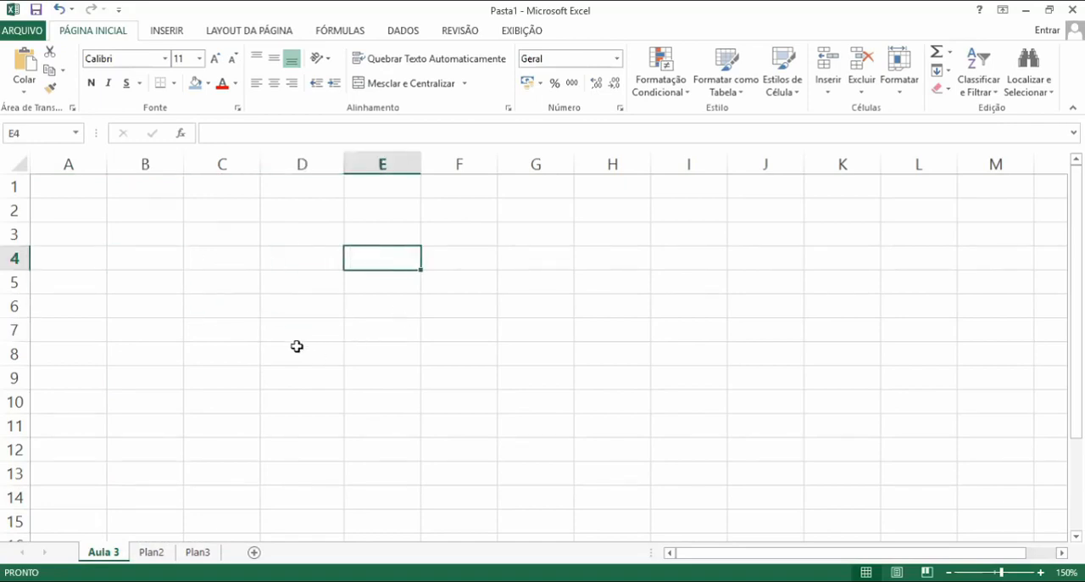
{"action": "left_click", "coordinate": [243, 249]}
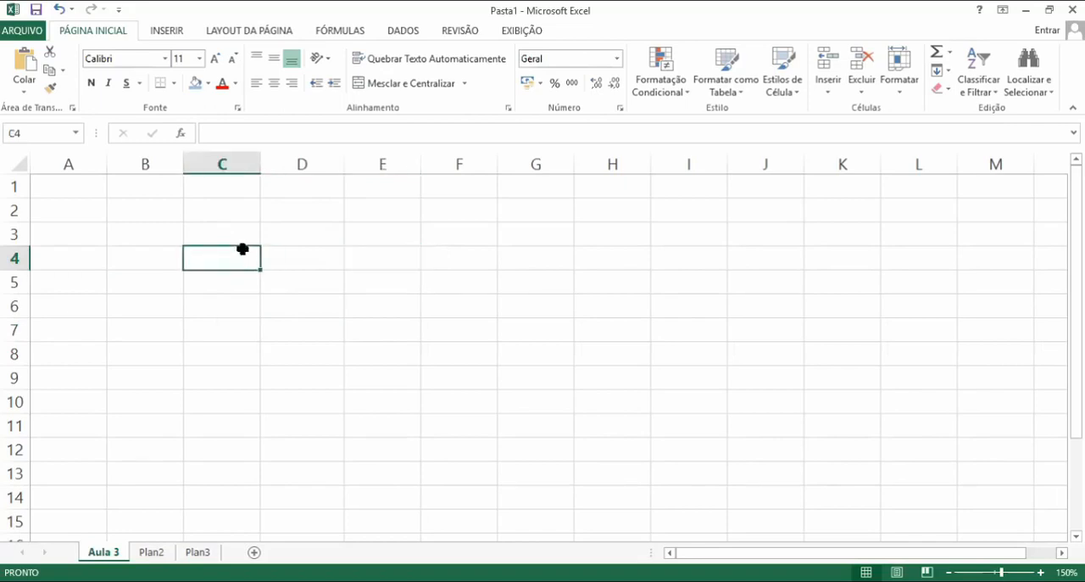
{"action": "left_click", "coordinate": [352, 248]}
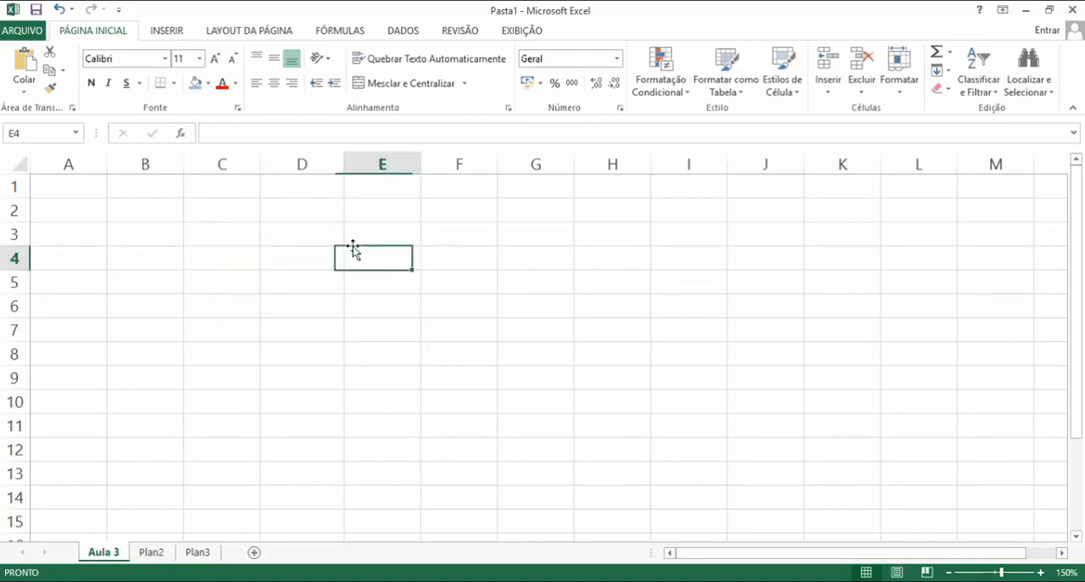
Enter carro in B3 and escola in B4, replacing the suggested entry in B4
{"action": "left_click", "coordinate": [166, 239]}
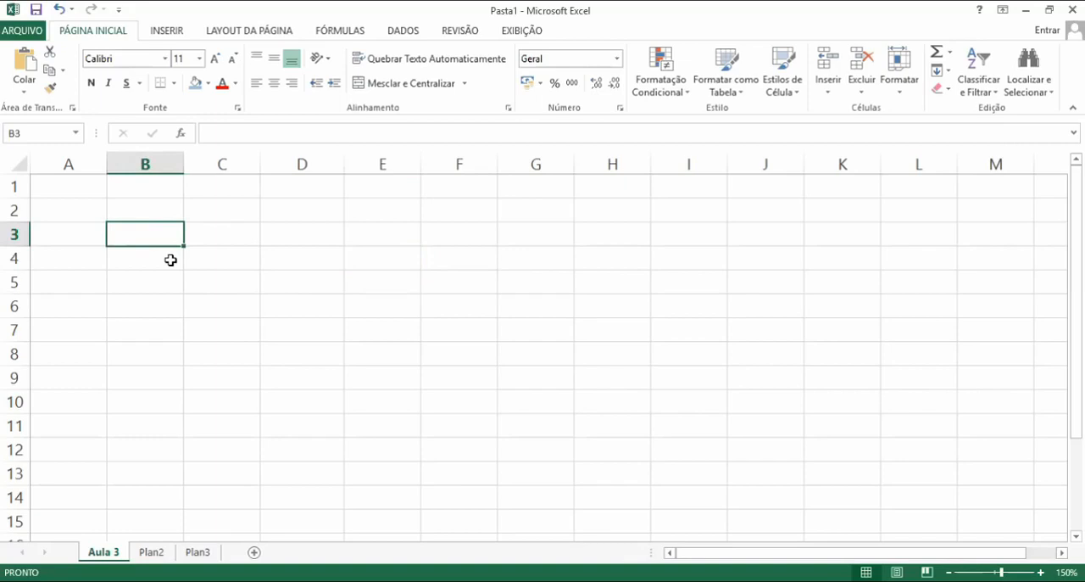
{"action": "type", "text": "ca"}
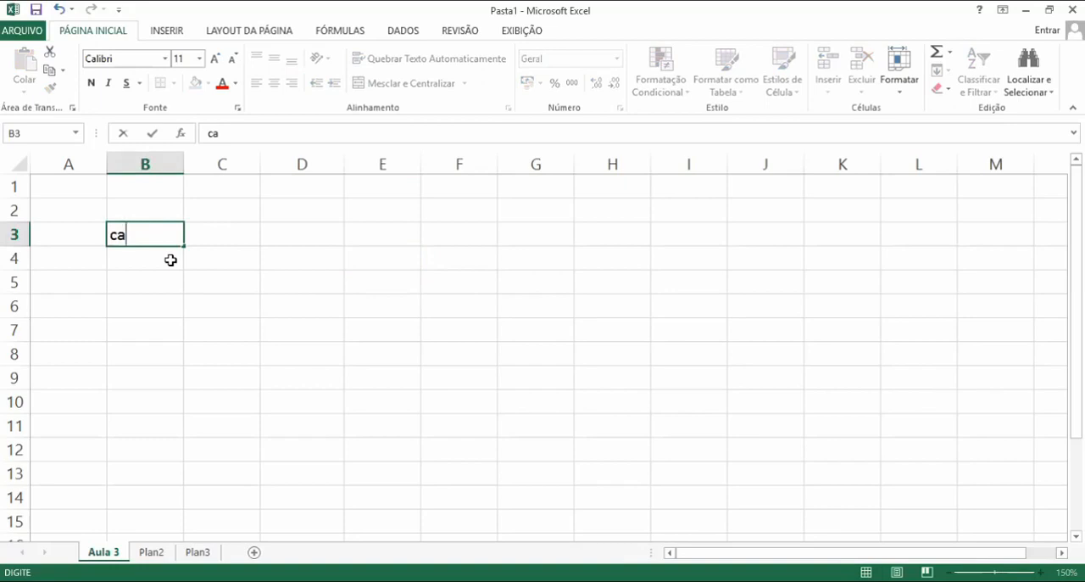
{"action": "type", "text": "rro"}
{"action": "key", "text": "Return"}
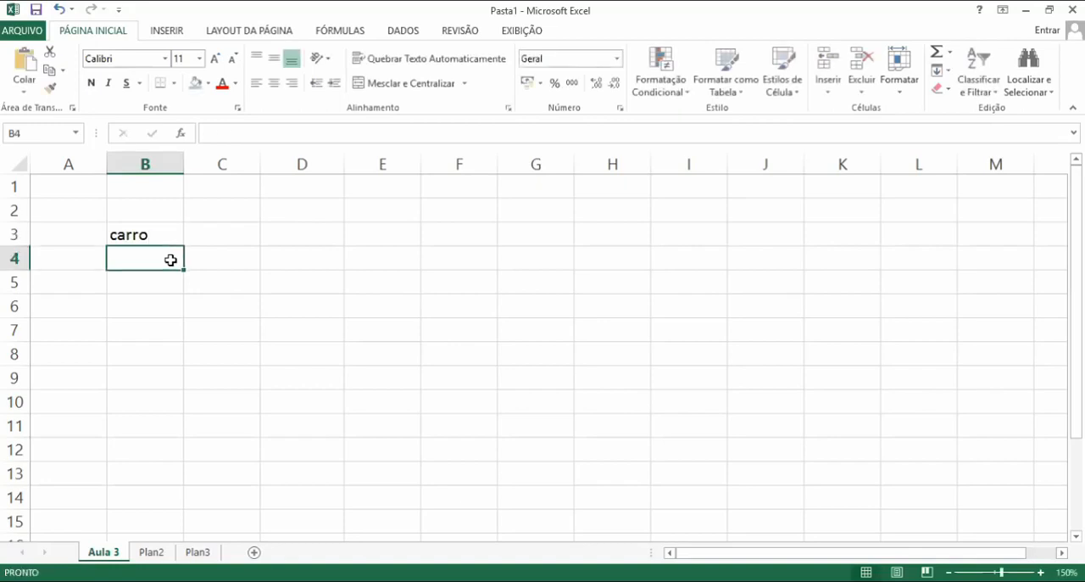
{"action": "type", "text": "c"}
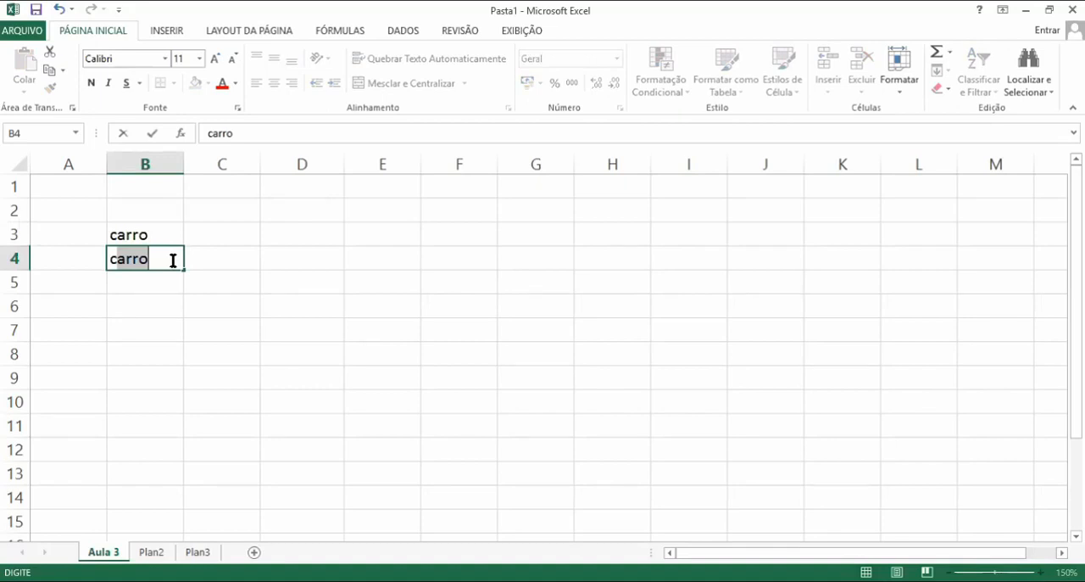
{"action": "key", "text": "BackSpace"}
{"action": "key", "text": "BackSpace"}
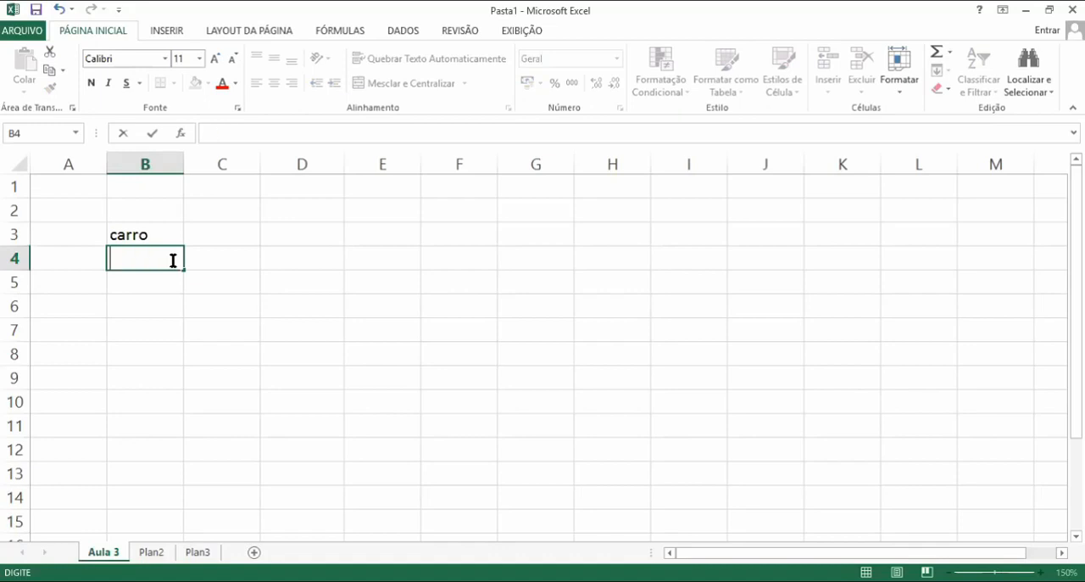
{"action": "type", "text": "escola"}
{"action": "key", "text": "Return"}
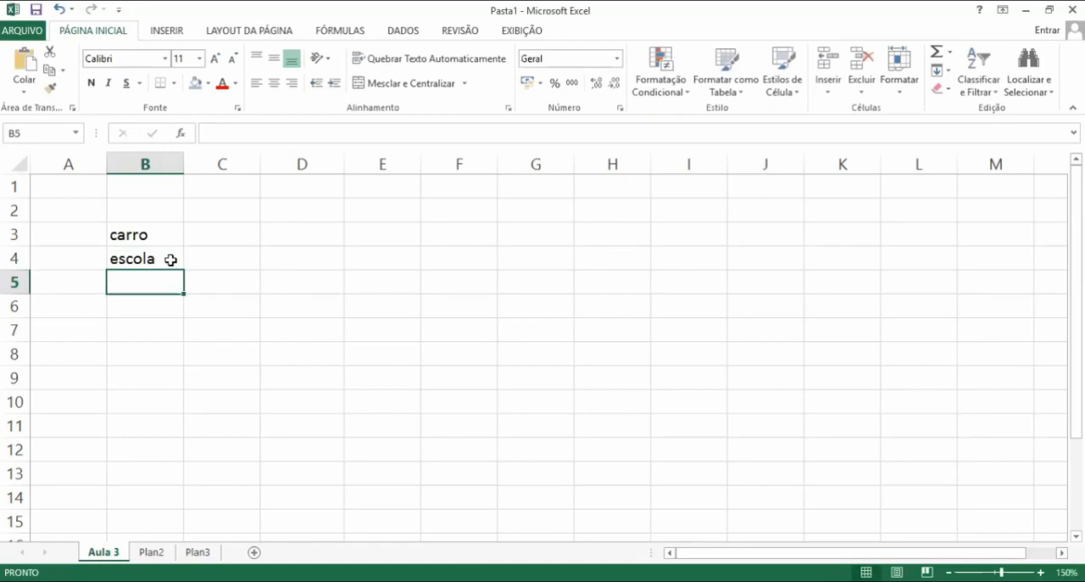
Enter moto, carro and motocicleta in cells B5 to B7, accepting the AutoComplete suggestion for carro
{"action": "type", "text": "moto"}
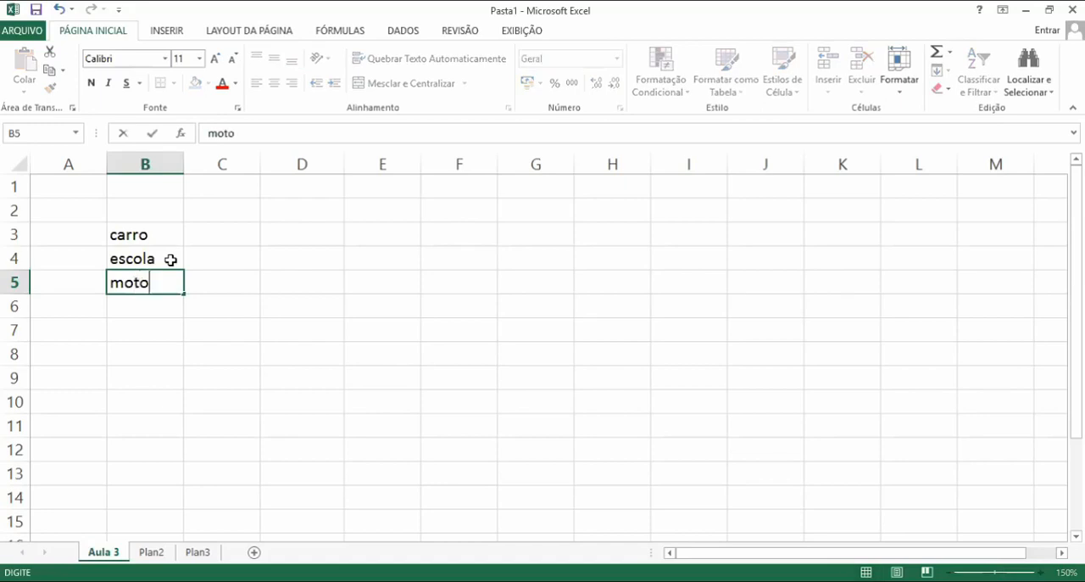
{"action": "key", "text": "Return"}
{"action": "type", "text": "carro"}
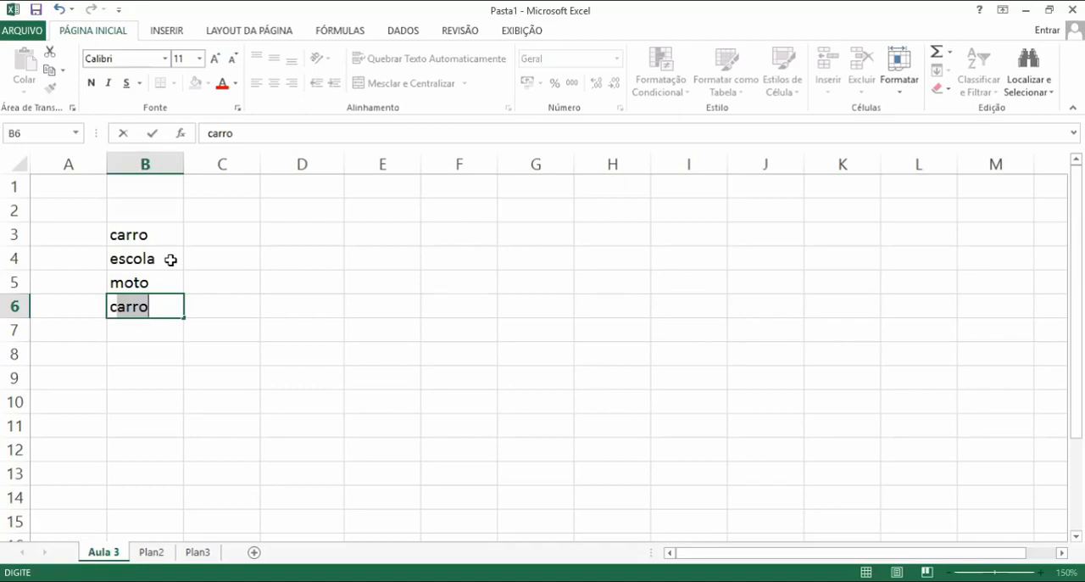
{"action": "key", "text": "Return"}
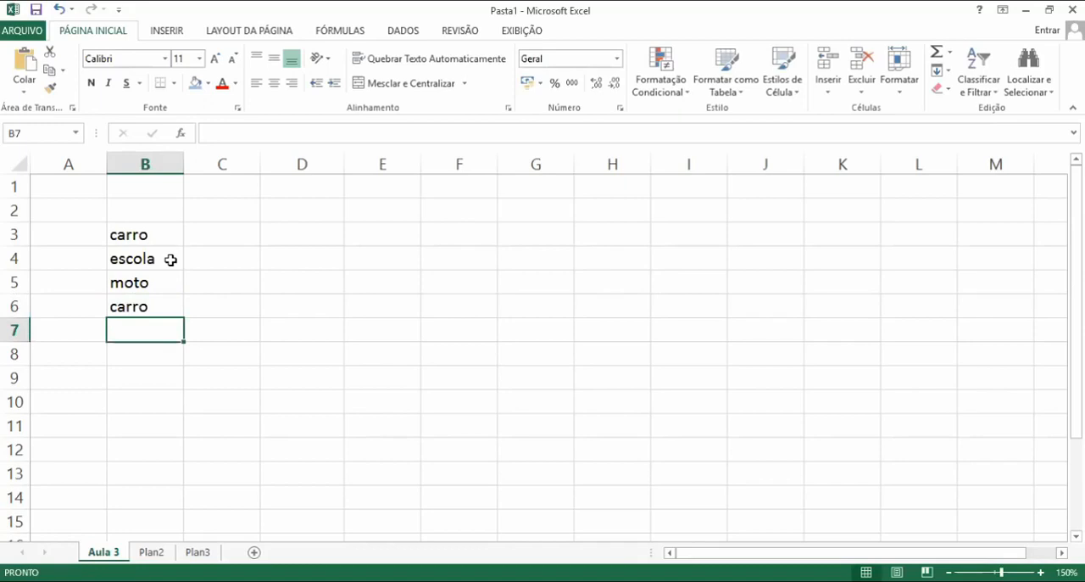
{"action": "type", "text": "mo"}
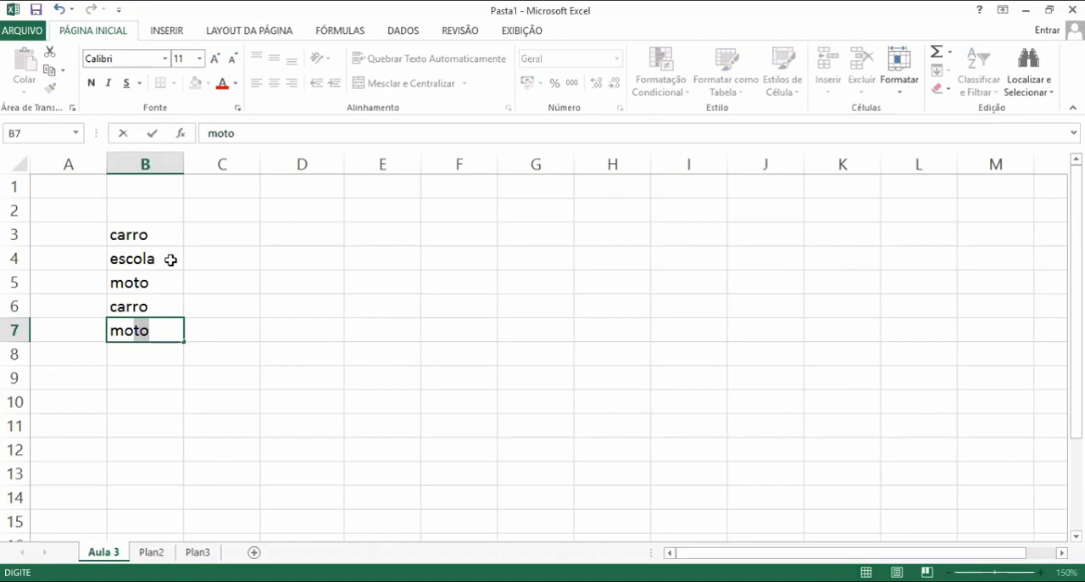
{"action": "type", "text": "tocicleta"}
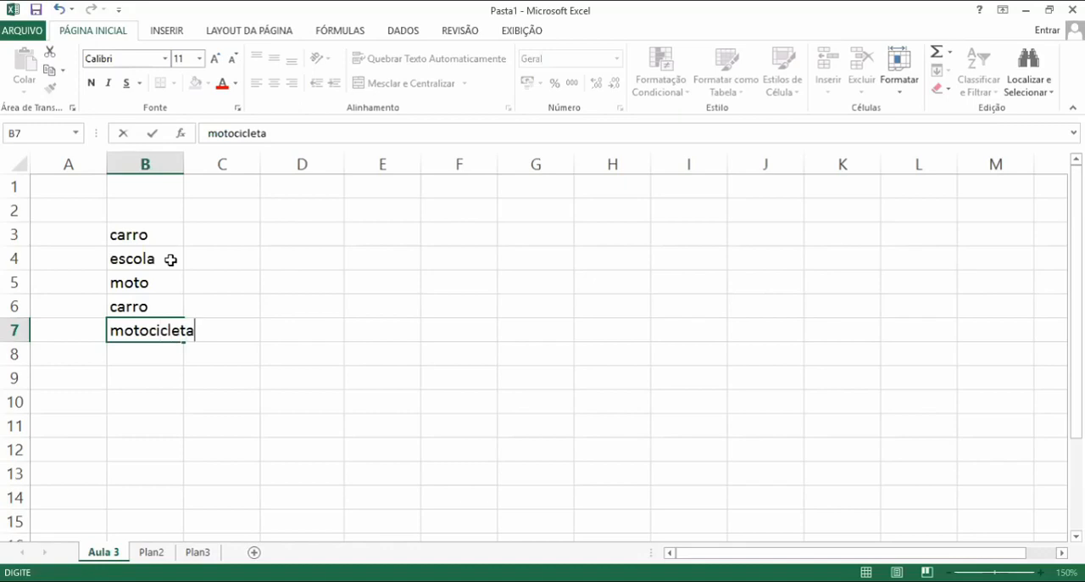
{"action": "key", "text": "Return"}
Fill B8 with motocicleta and B9 with carro using the AutoComplete suggestions
{"action": "type", "text": "mo"}
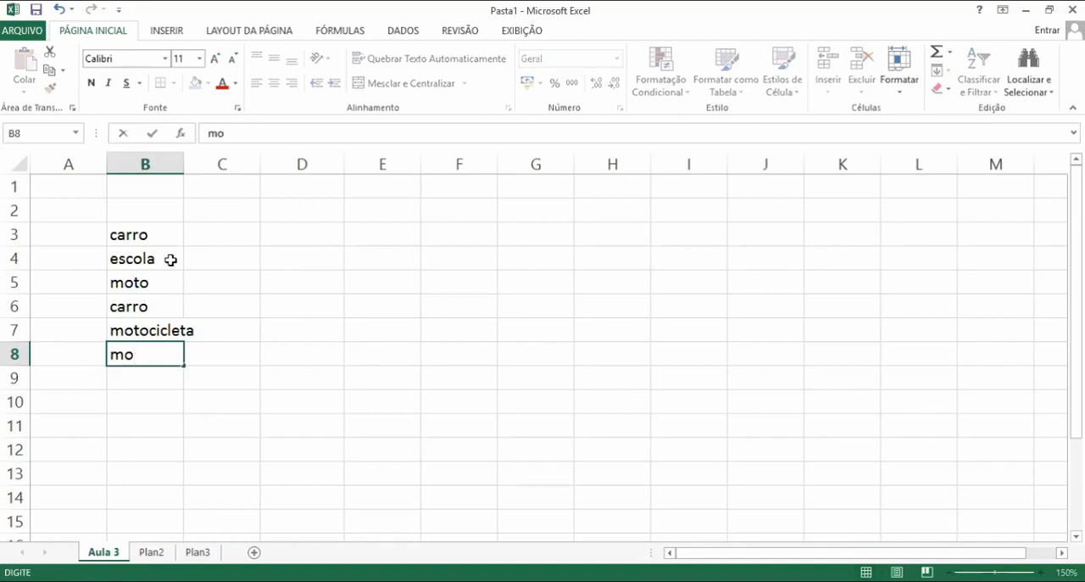
{"action": "type", "text": "to"}
{"action": "type", "text": "c"}
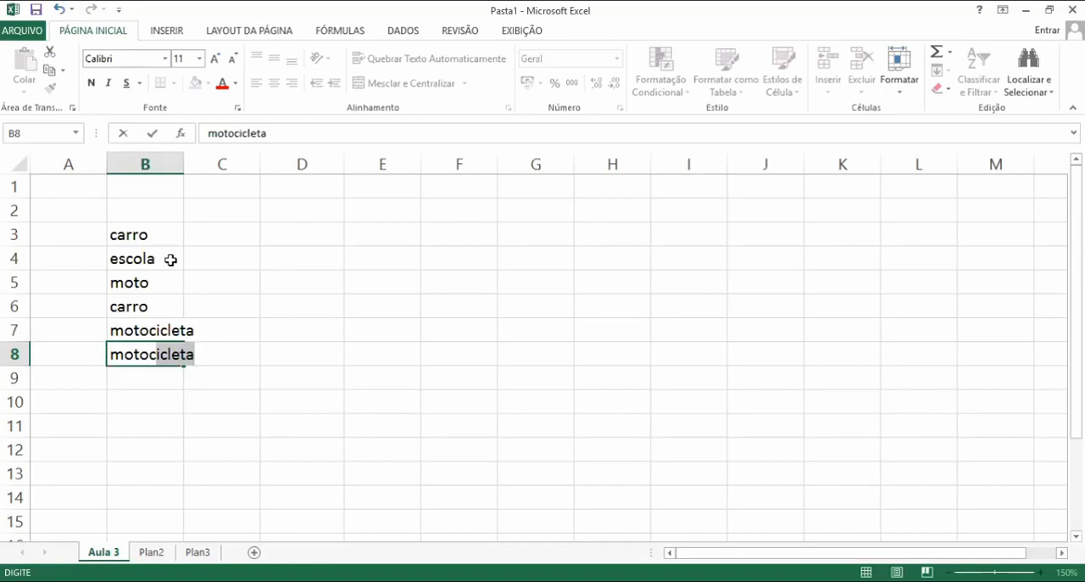
{"action": "key", "text": "Return"}
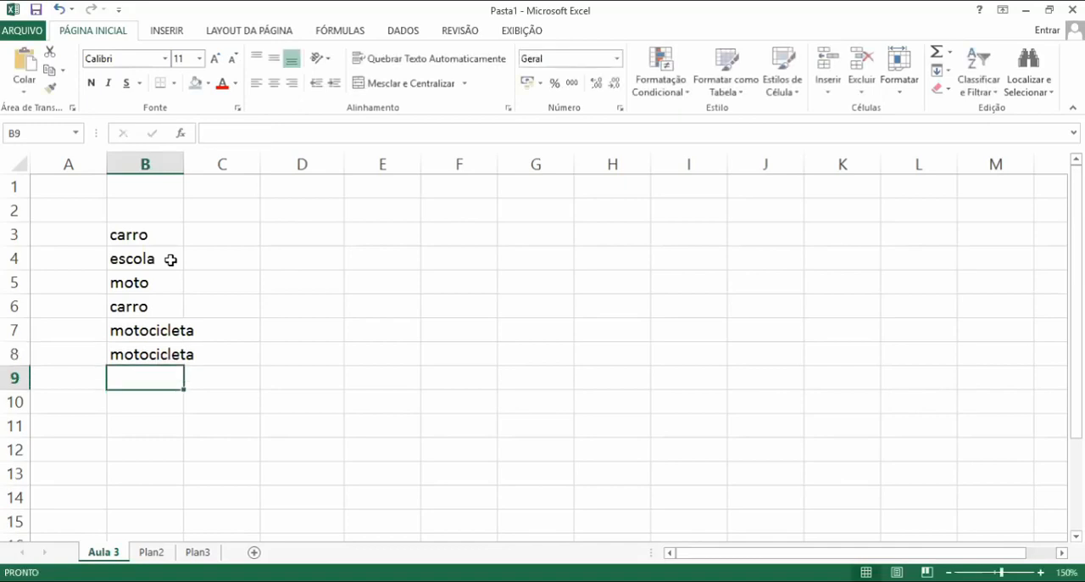
{"action": "type", "text": "ca"}
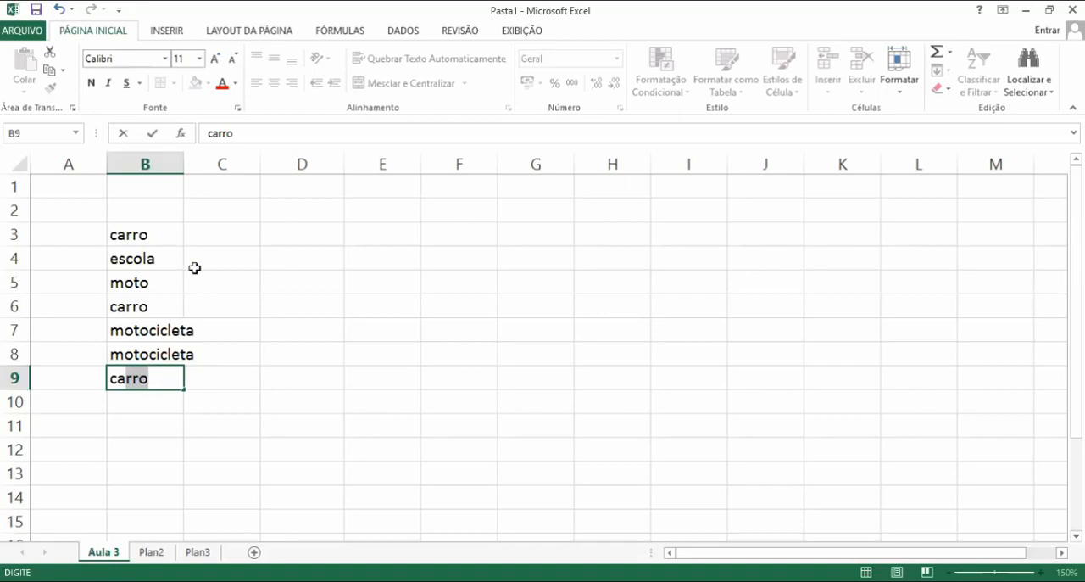
{"action": "left_click", "coordinate": [351, 283]}
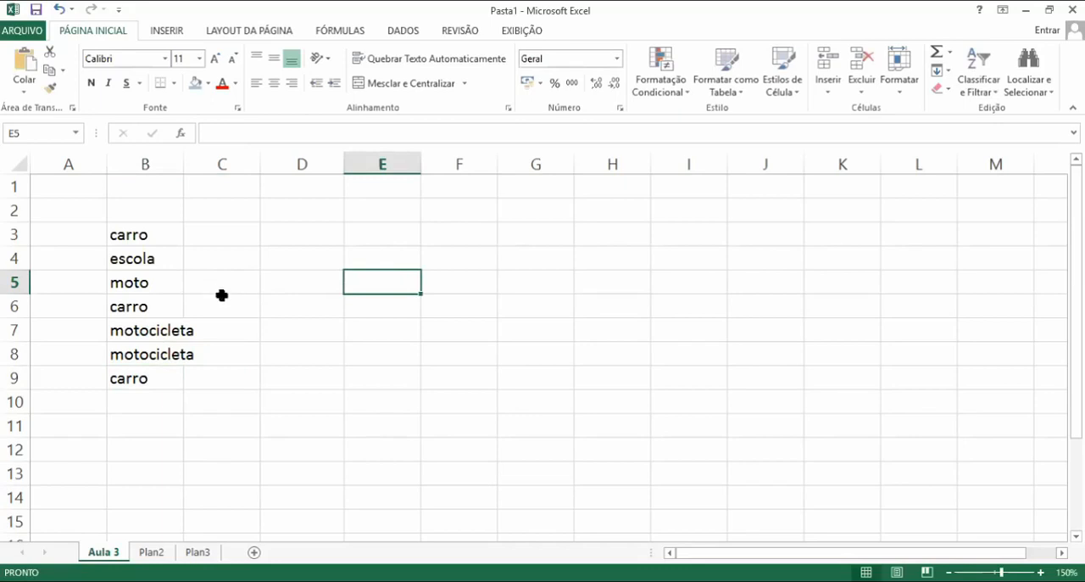
Clear the contents of range B3:B9
{"action": "left_click", "coordinate": [164, 238]}
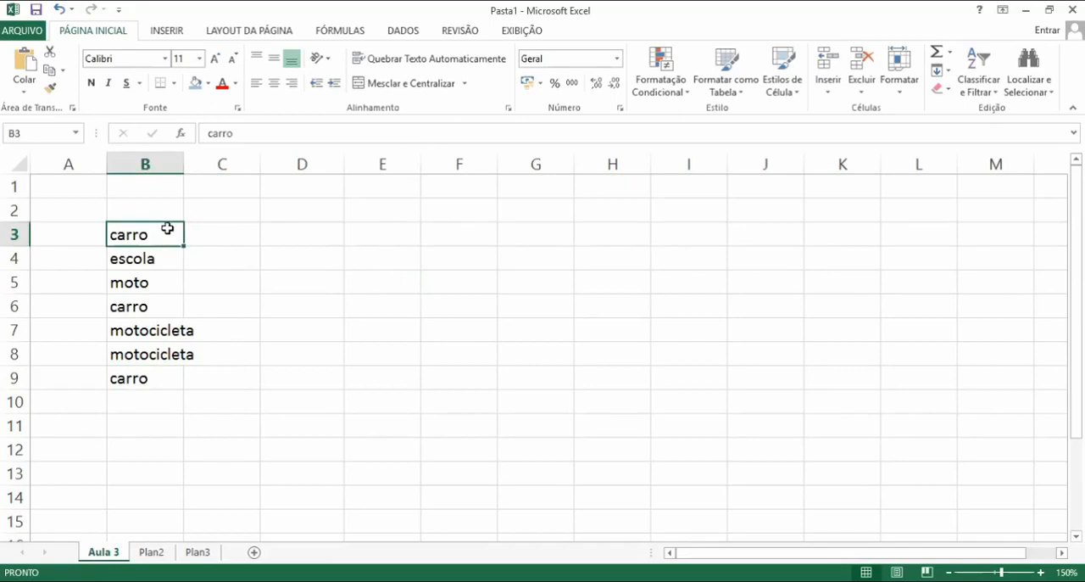
{"action": "left_click_drag", "start_coordinate": [153, 235], "coordinate": [146, 376]}
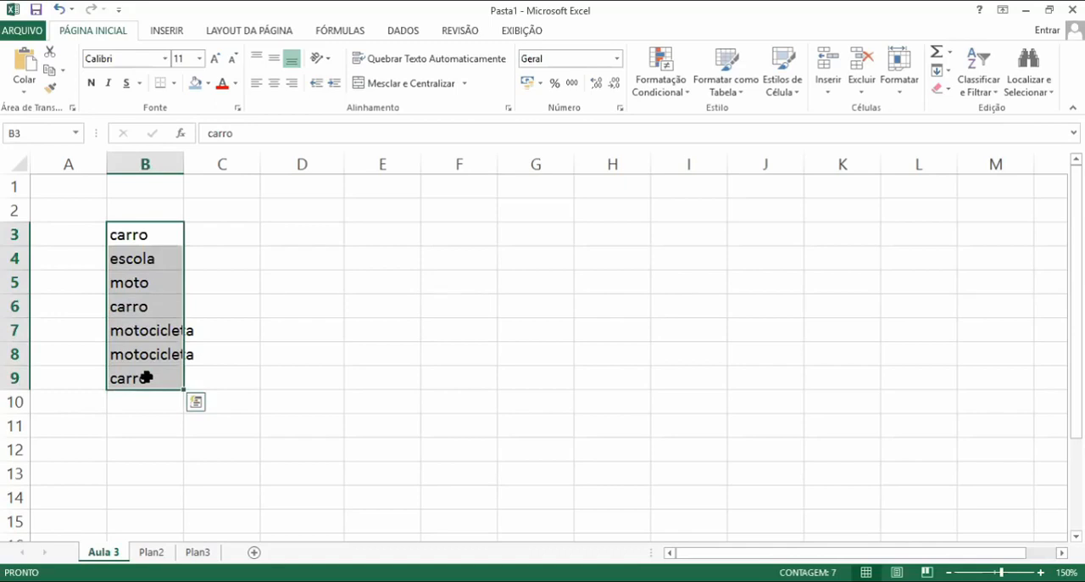
{"action": "key", "text": "Delete"}
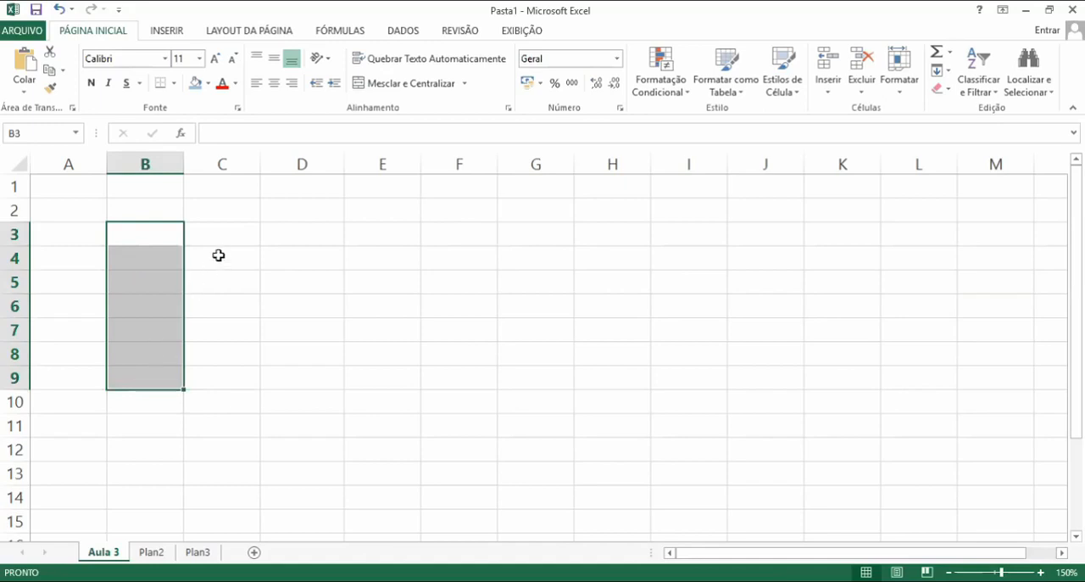
Enter the numbers 1, 2 and 3 in cells C1 to C3
{"action": "left_click", "coordinate": [221, 240]}
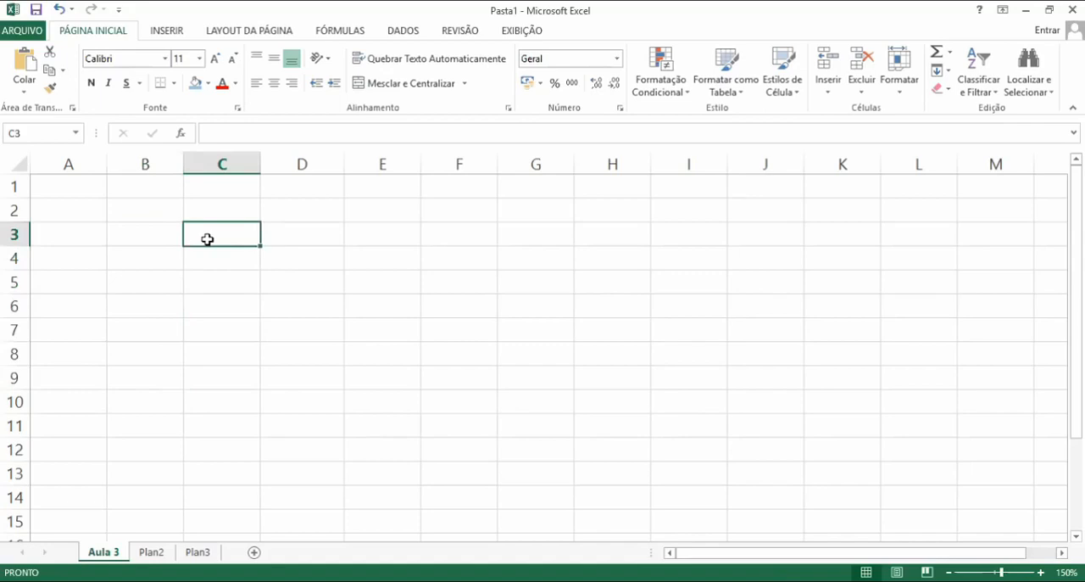
{"action": "left_click", "coordinate": [198, 190]}
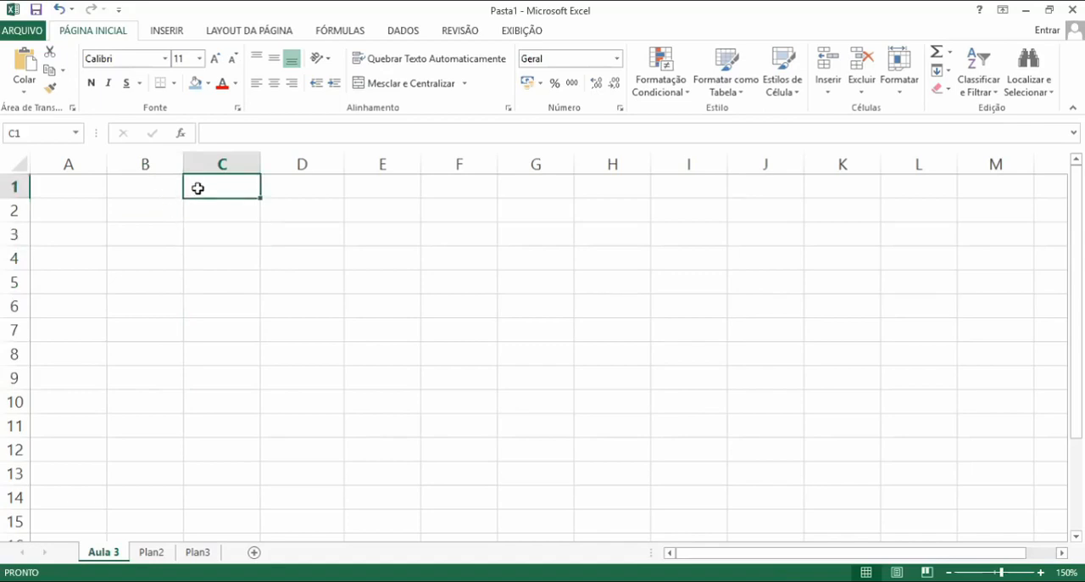
{"action": "type", "text": "1"}
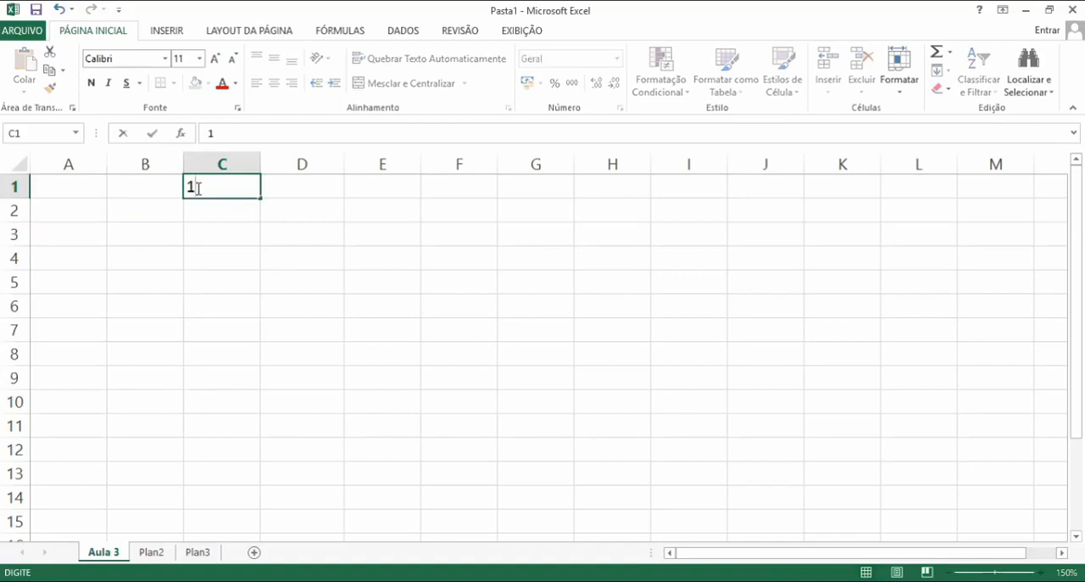
{"action": "key", "text": "Return"}
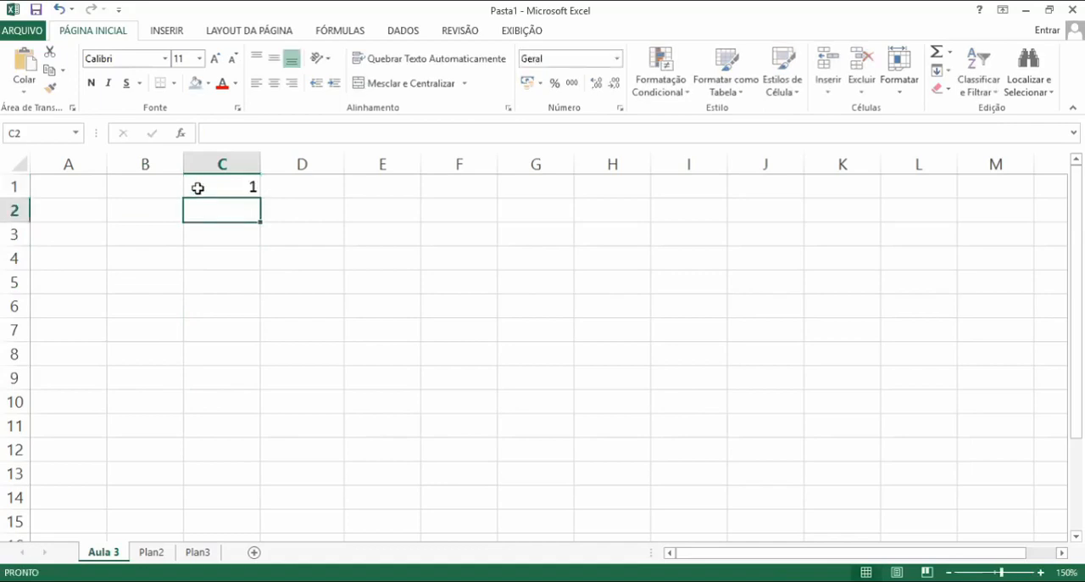
{"action": "type", "text": "2"}
{"action": "key", "text": "Return"}
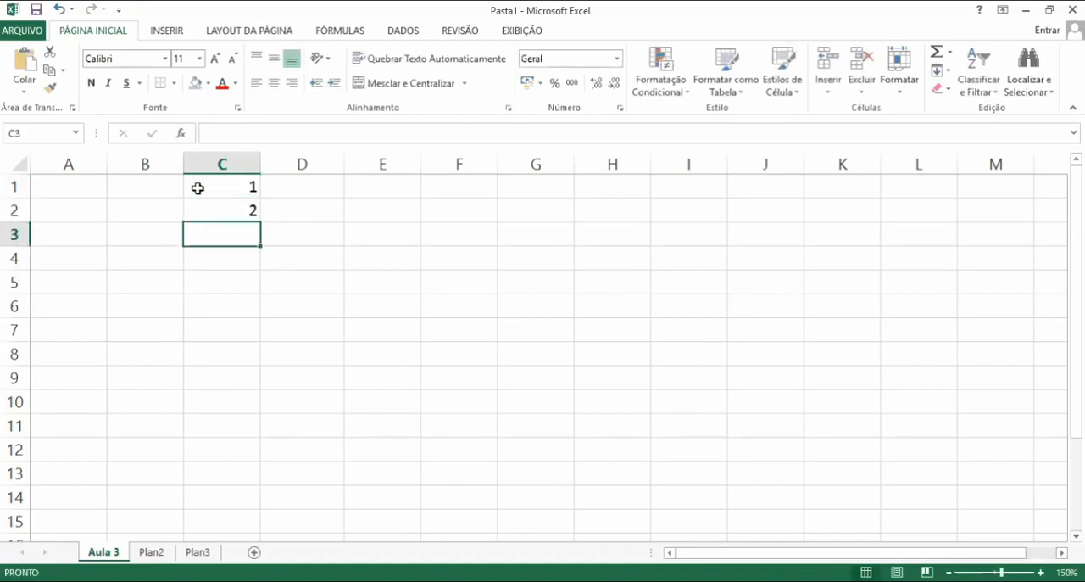
{"action": "type", "text": "3"}
{"action": "key", "text": "Return"}
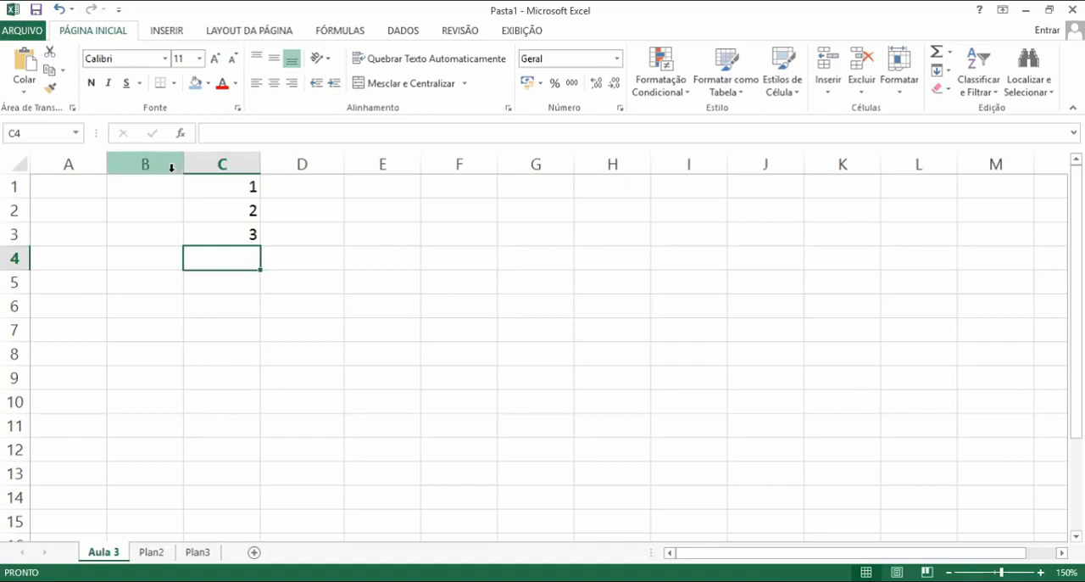
Fill C3's value down to C8 with the fill handle, glance at the keyboard slide, and undo the fill
{"action": "left_click", "coordinate": [247, 233]}
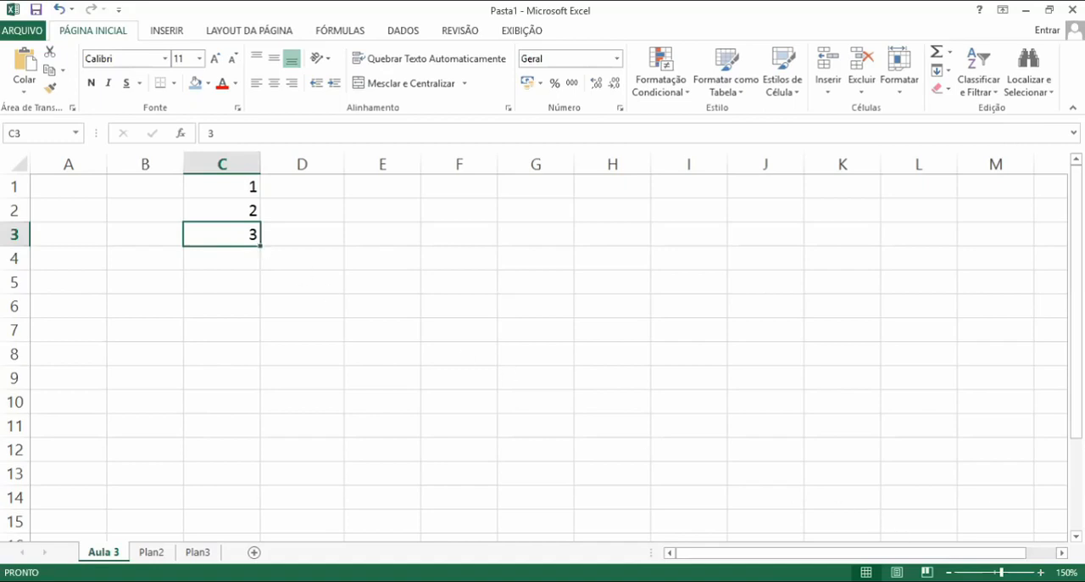
{"action": "scroll", "coordinate": [649, 442], "scroll_direction": "up", "scroll_amount": 4}
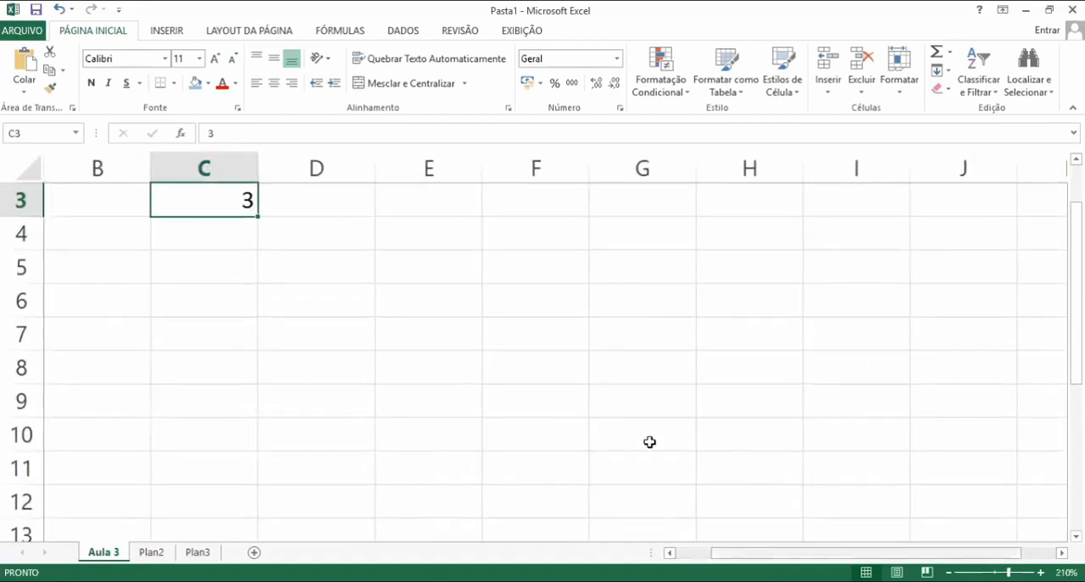
{"action": "scroll", "coordinate": [515, 419], "scroll_direction": "up", "scroll_amount": 1}
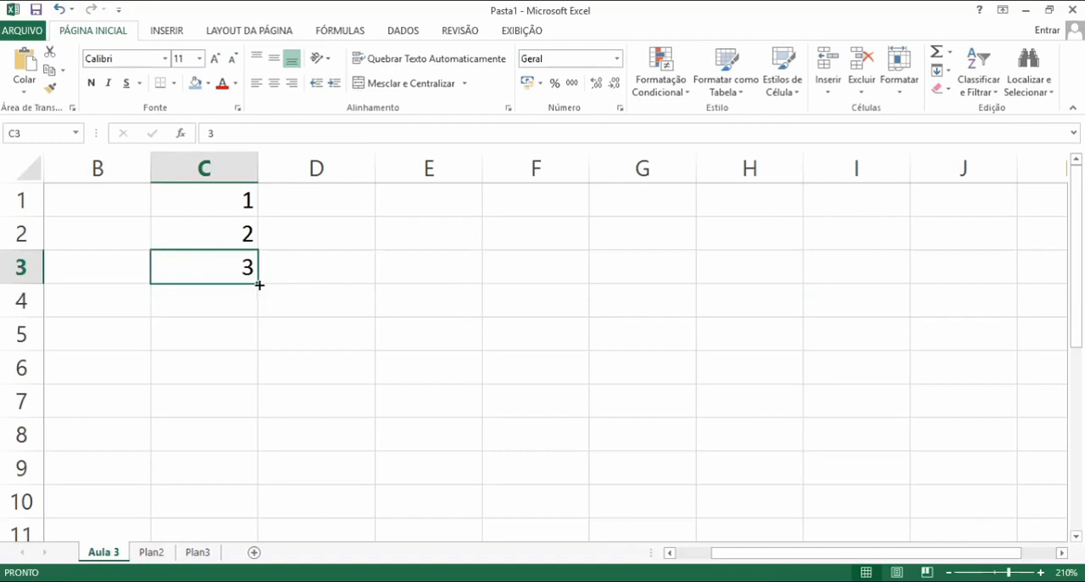
{"action": "left_click_drag", "start_coordinate": [259, 285], "coordinate": [261, 449]}
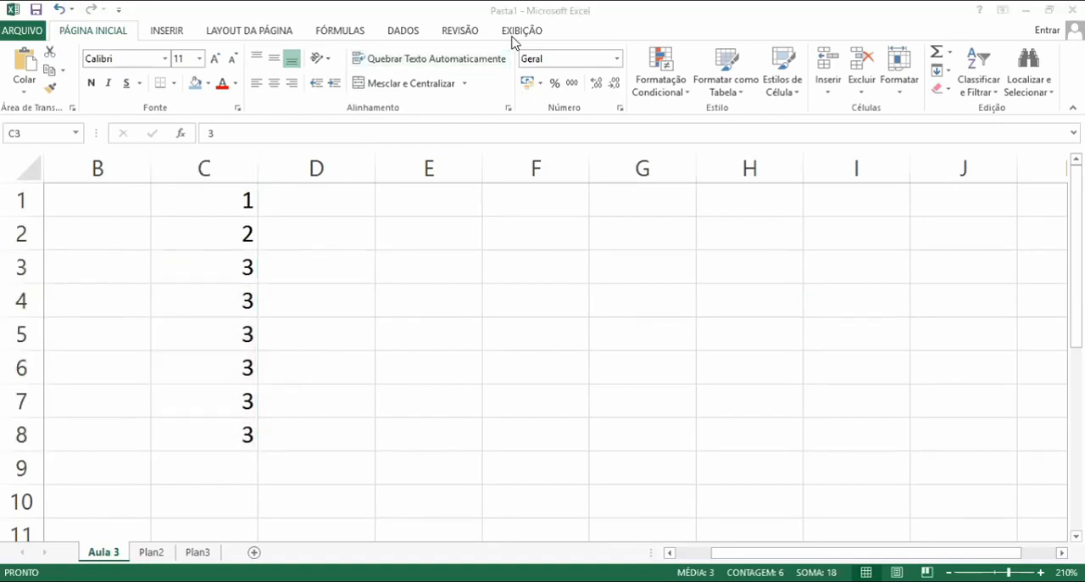
{"action": "key", "text": "alt+Tab"}
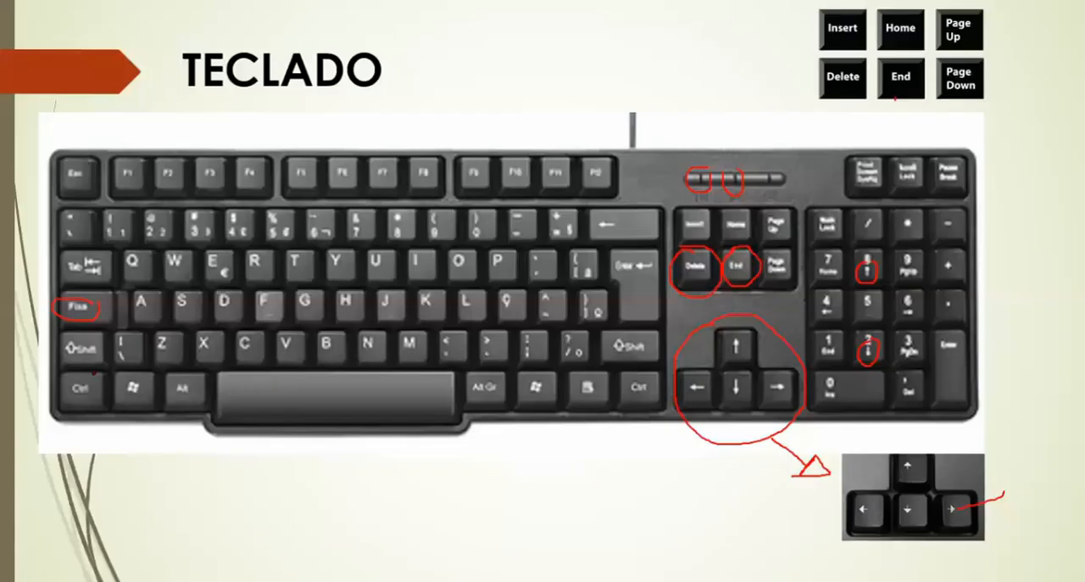
{"action": "mouse_move", "coordinate": [93, 371]}
{"action": "left_mouse_down"}
{"action": "mouse_move", "coordinate": [47, 392]}
{"action": "mouse_move", "coordinate": [75, 436]}
{"action": "mouse_move", "coordinate": [119, 428]}
{"action": "left_mouse_up"}
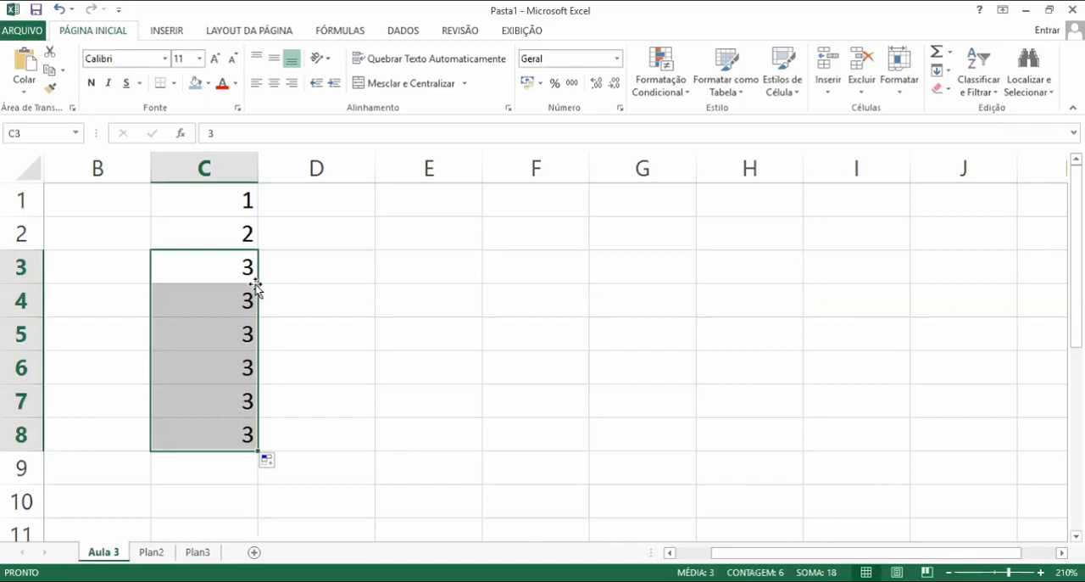
{"action": "key", "text": "ctrl+z"}
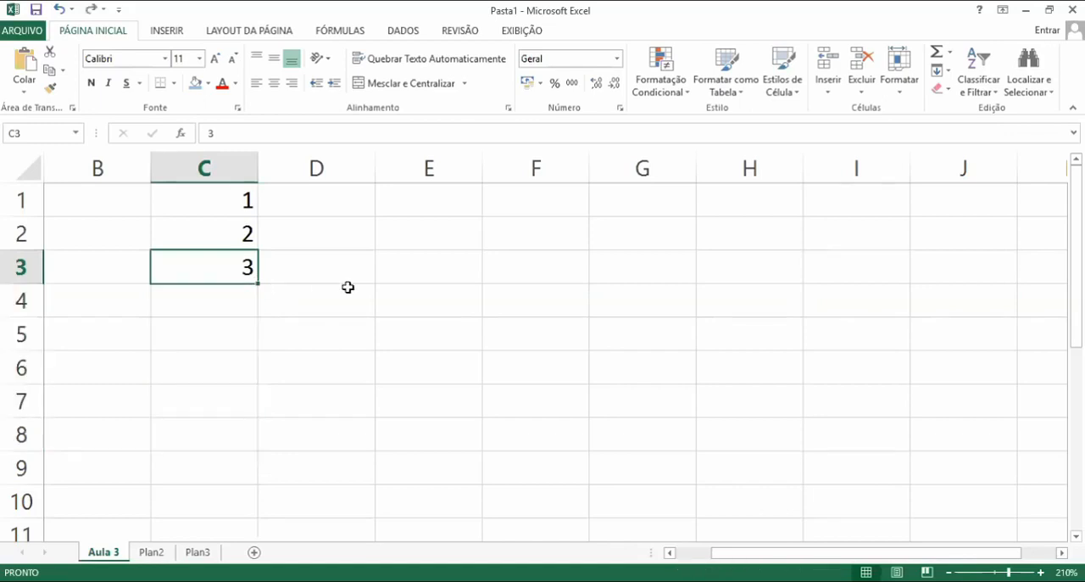
Fill C3's value down to C9 and clear the filled cells again
{"action": "left_click", "coordinate": [343, 287]}
{"action": "left_click", "coordinate": [237, 274]}
{"action": "left_click_drag", "start_coordinate": [258, 285], "coordinate": [225, 308]}
{"action": "left_click", "coordinate": [633, 364]}
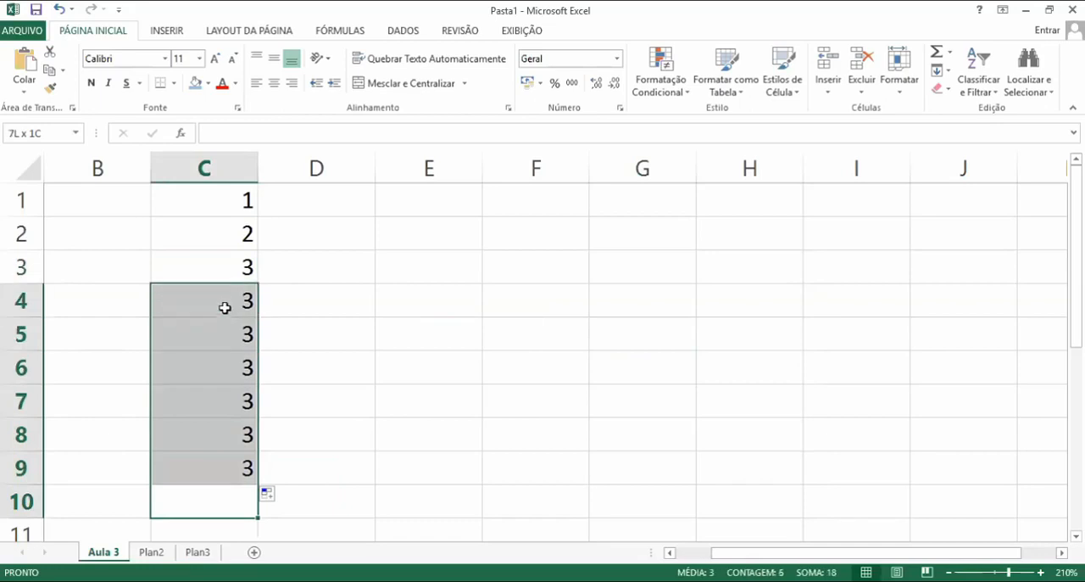
{"action": "key", "text": "Delete"}
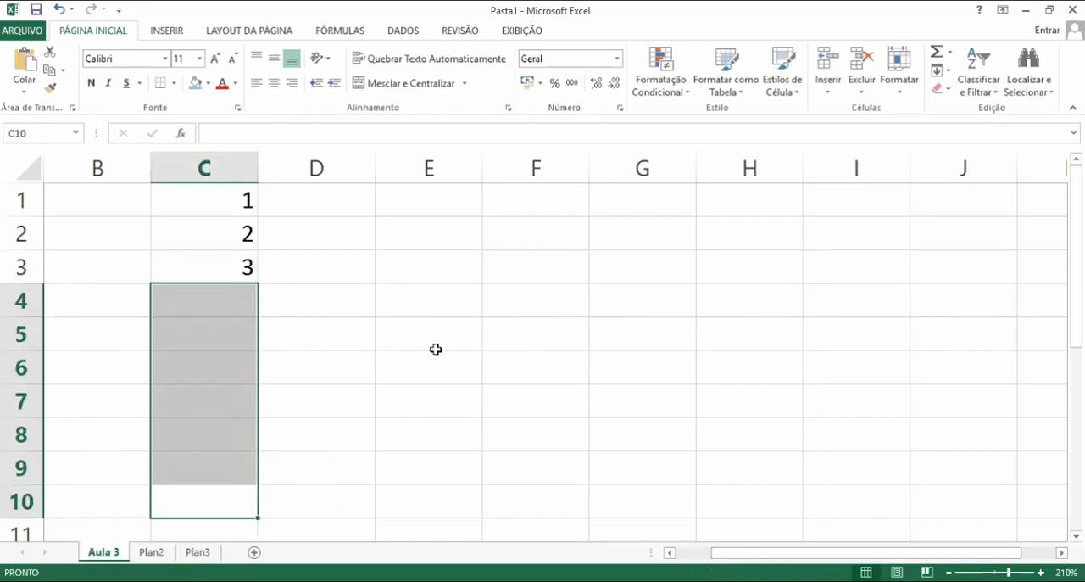
{"action": "left_click", "coordinate": [436, 349]}
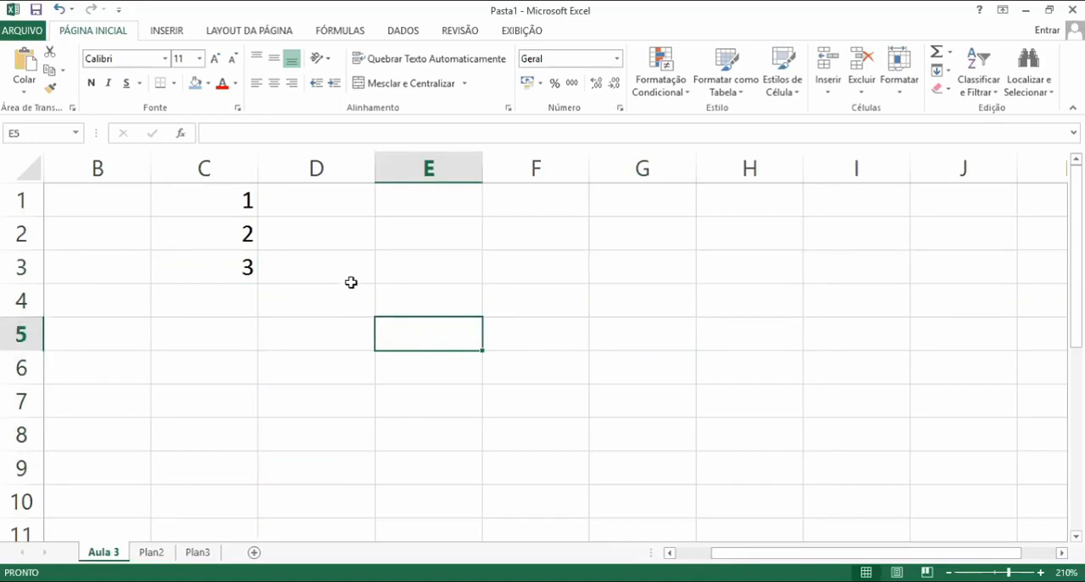
Copy cell C3 and paste it into cell H2
{"action": "left_click", "coordinate": [231, 268]}
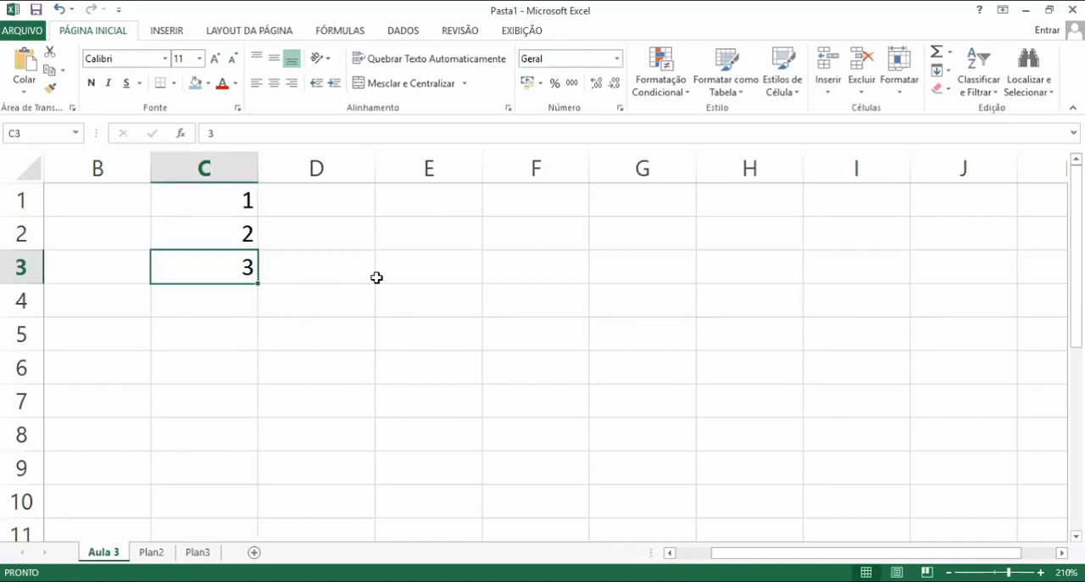
{"action": "right_click", "coordinate": [215, 265]}
{"action": "right_click", "coordinate": [186, 259]}
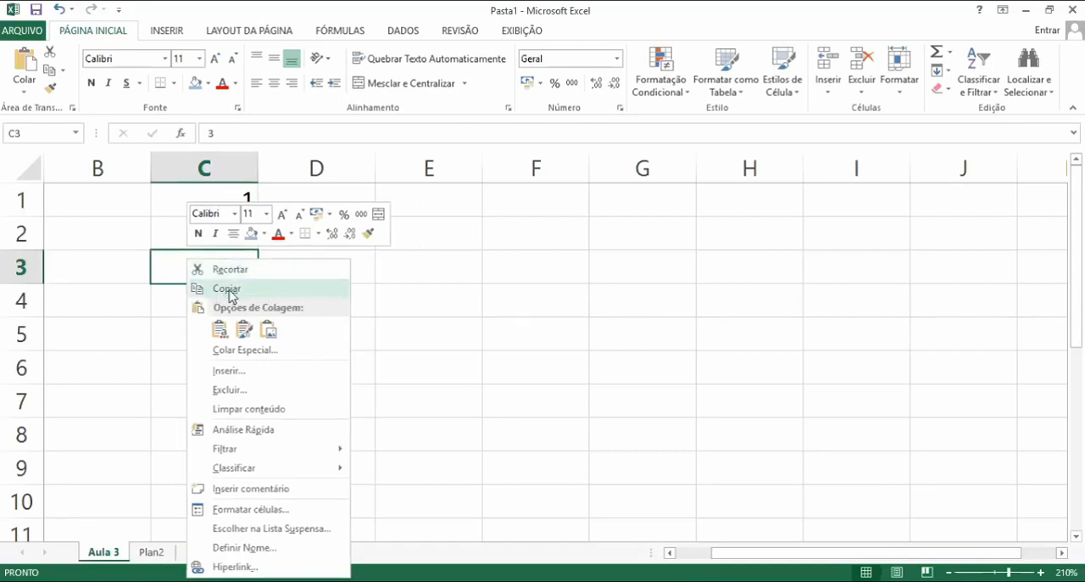
{"action": "left_click", "coordinate": [234, 291]}
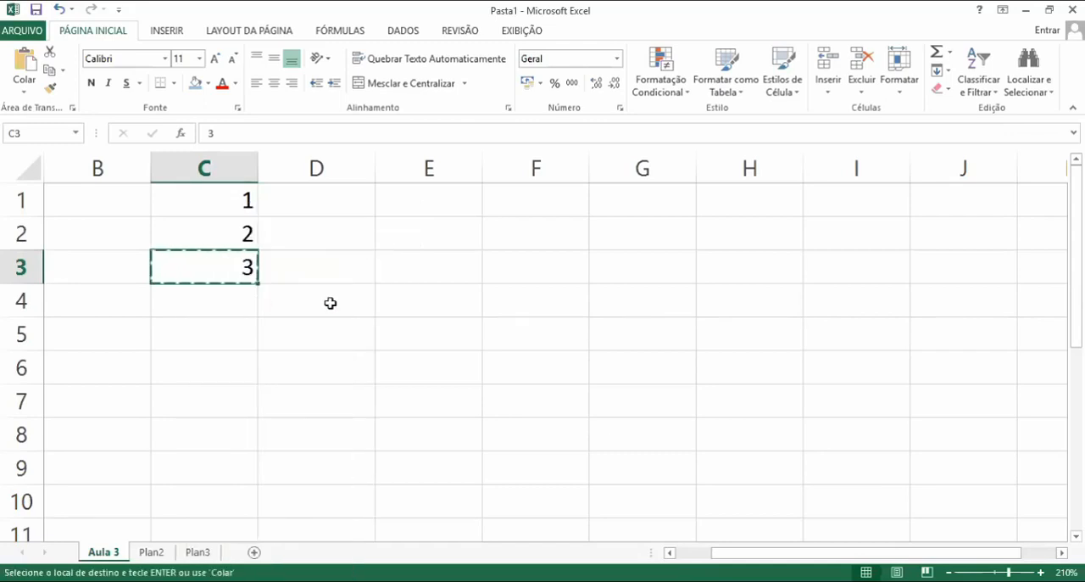
{"action": "left_click", "coordinate": [755, 236]}
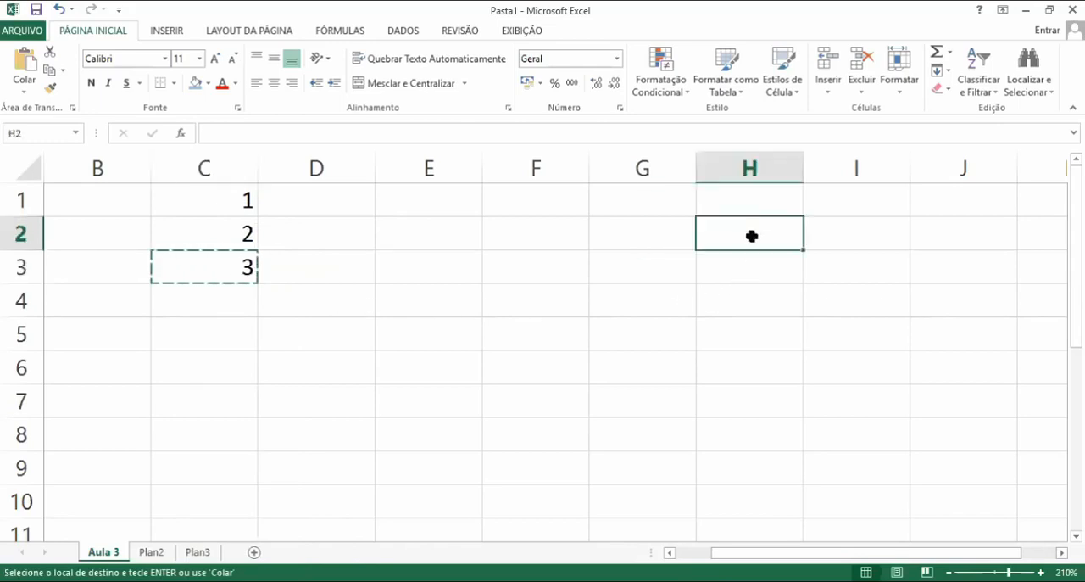
{"action": "right_click", "coordinate": [726, 240]}
{"action": "right_click", "coordinate": [726, 240]}
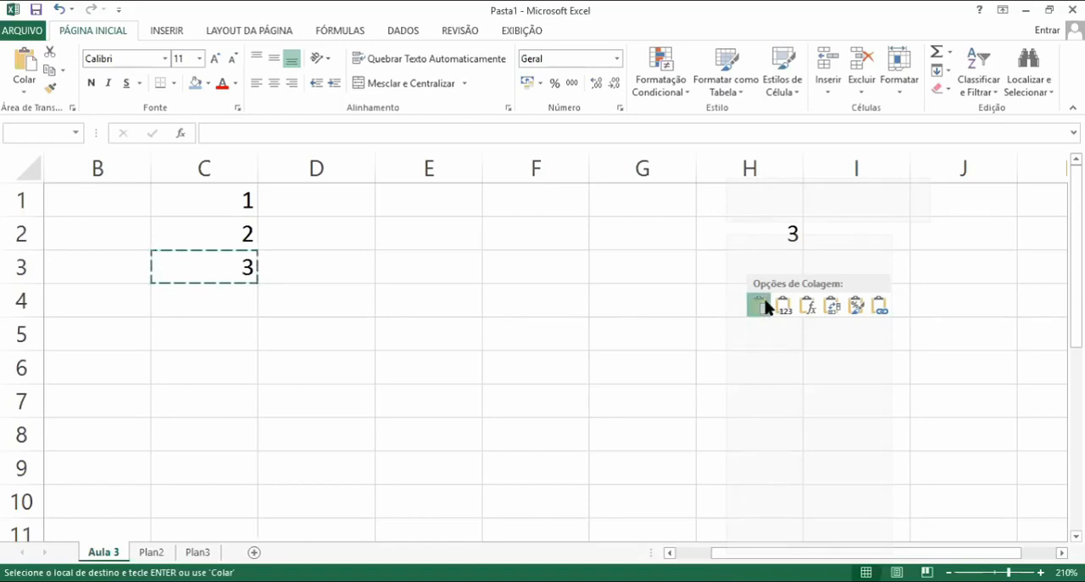
{"action": "left_click", "coordinate": [761, 306]}
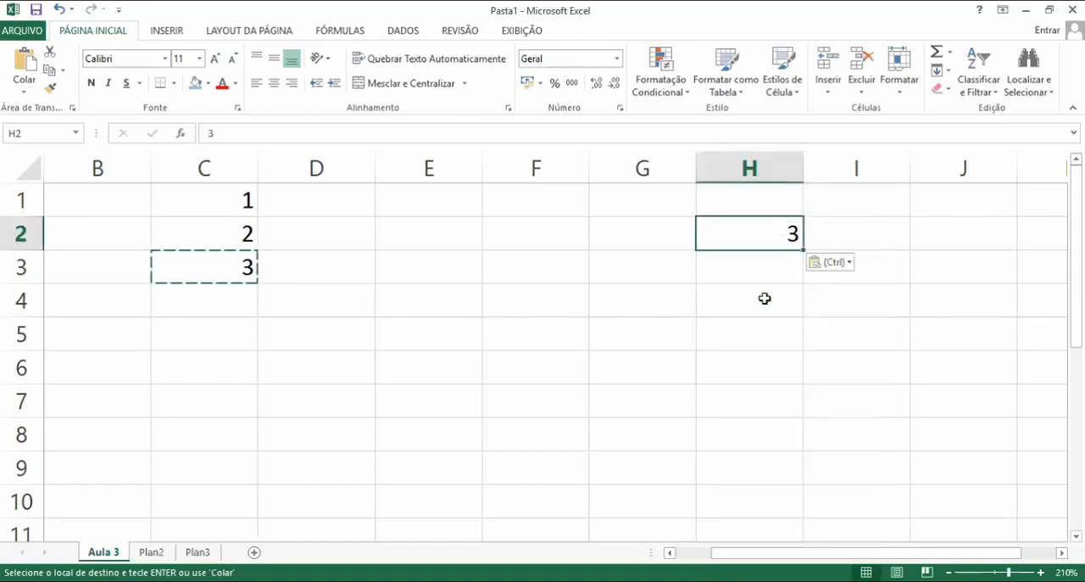
Paste the copied value into cell F7 and end the copy mode
{"action": "left_click", "coordinate": [548, 402]}
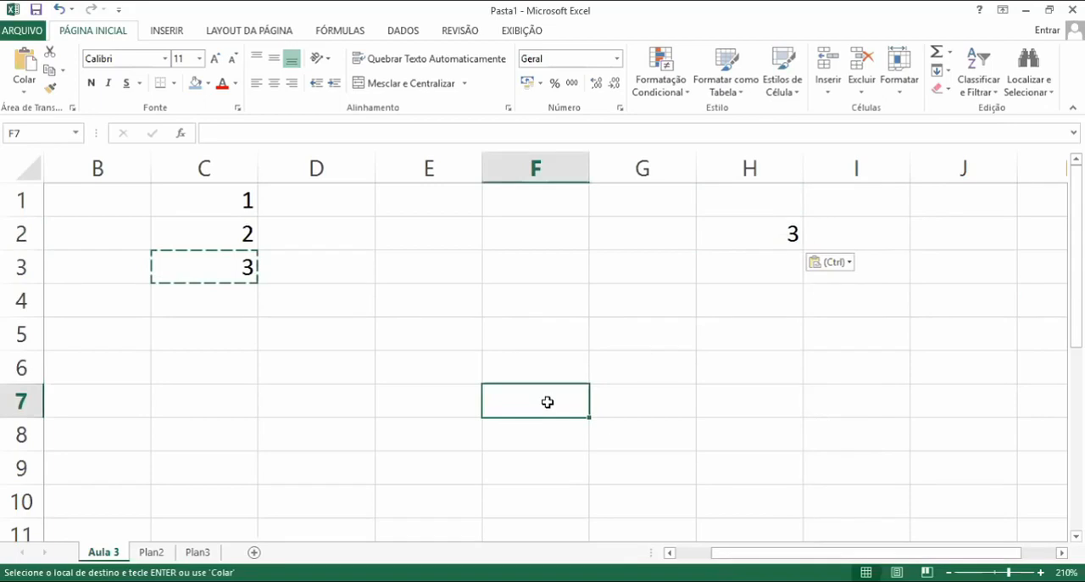
{"action": "right_click", "coordinate": [547, 402]}
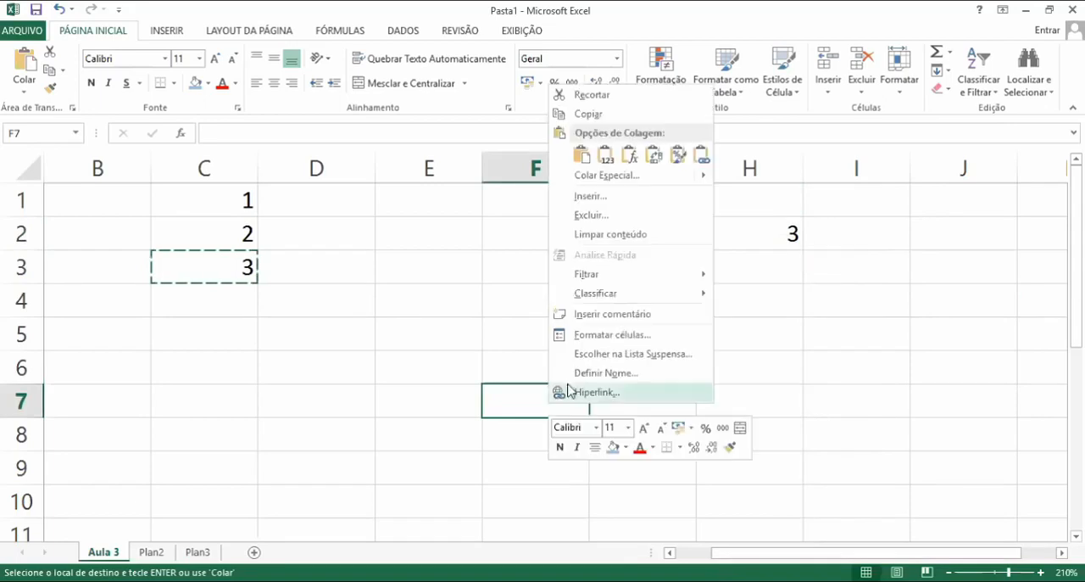
{"action": "left_click", "coordinate": [582, 157]}
{"action": "left_click", "coordinate": [581, 325]}
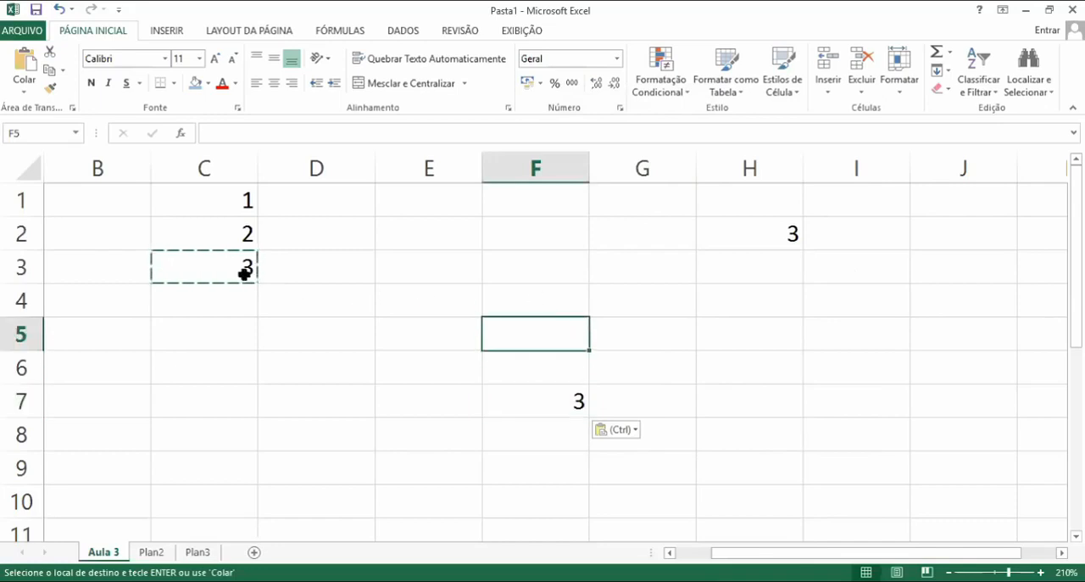
{"action": "key", "text": "Escape"}
{"action": "left_click", "coordinate": [367, 299]}
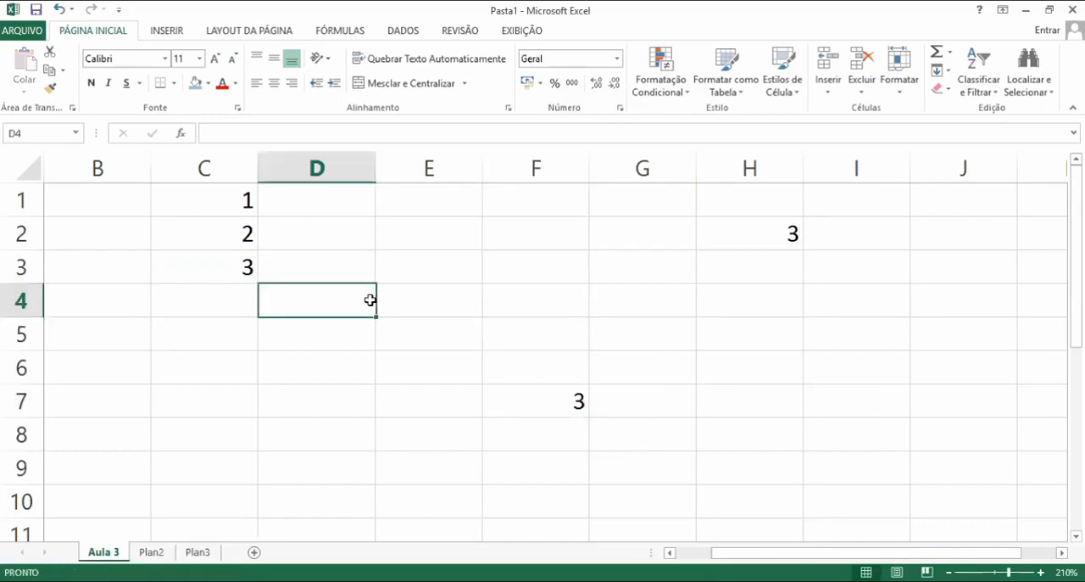
Fill C3's value down to C7 and clear the filled cells below C3
{"action": "left_click", "coordinate": [230, 267]}
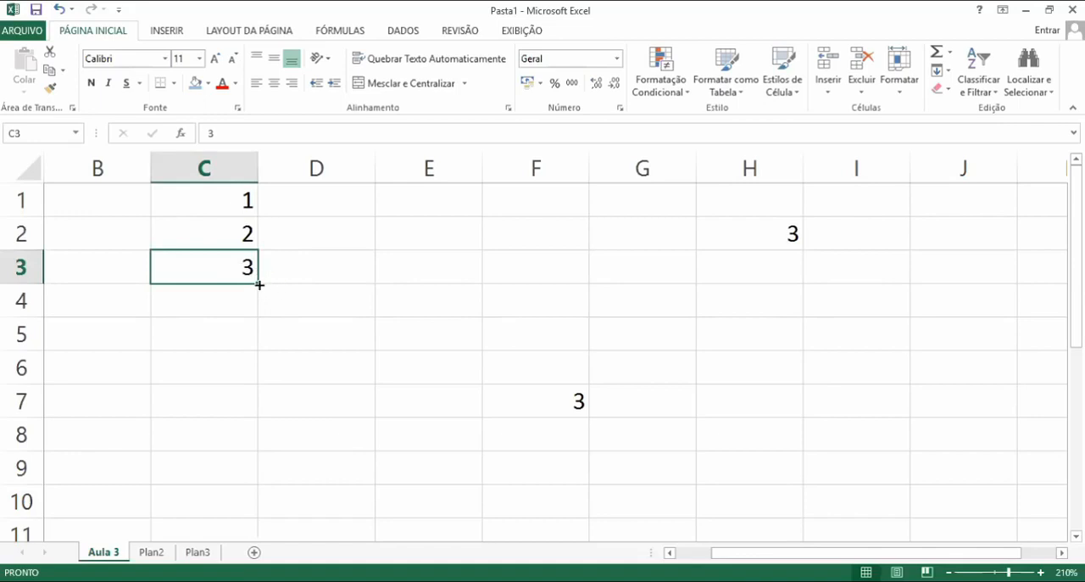
{"action": "left_click_drag", "start_coordinate": [260, 284], "coordinate": [261, 424]}
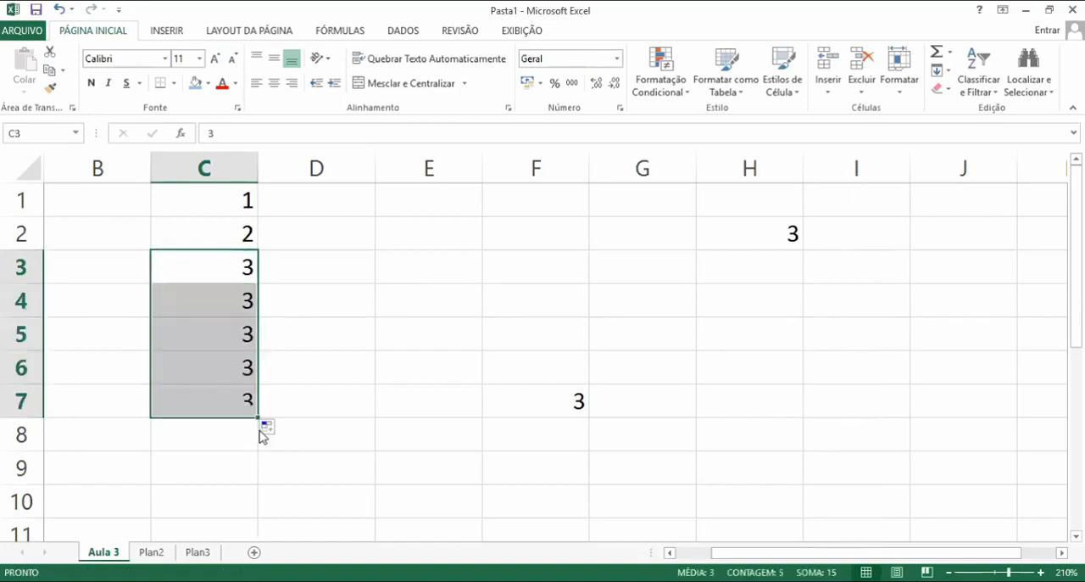
{"action": "left_click", "coordinate": [298, 359]}
{"action": "left_click_drag", "start_coordinate": [243, 435], "coordinate": [216, 302]}
{"action": "key", "text": "Delete"}
{"action": "left_click", "coordinate": [295, 271]}
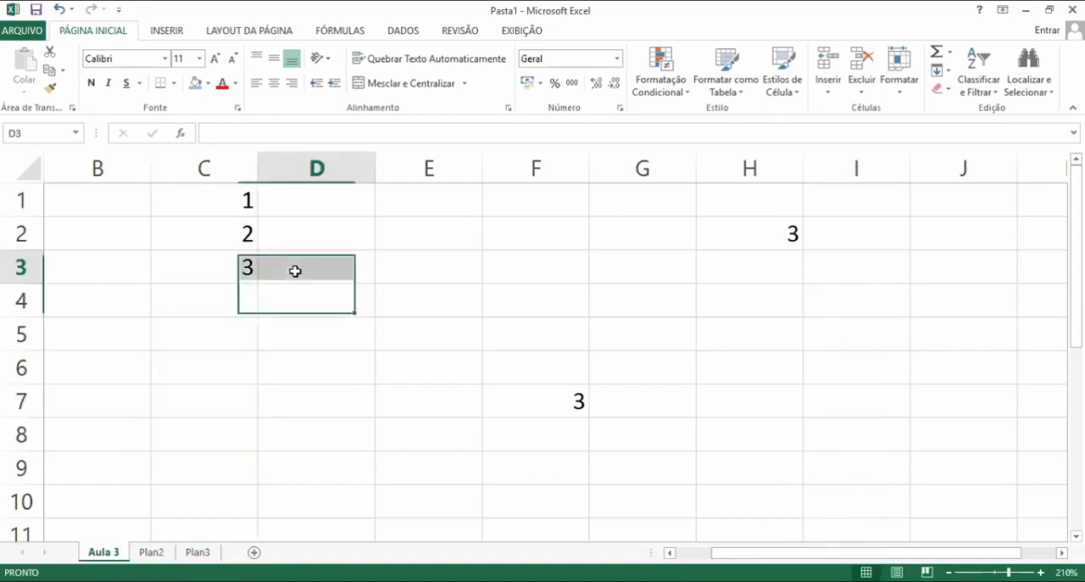
Extend C3 into an incrementing number series down to C8
{"action": "left_click", "coordinate": [244, 270]}
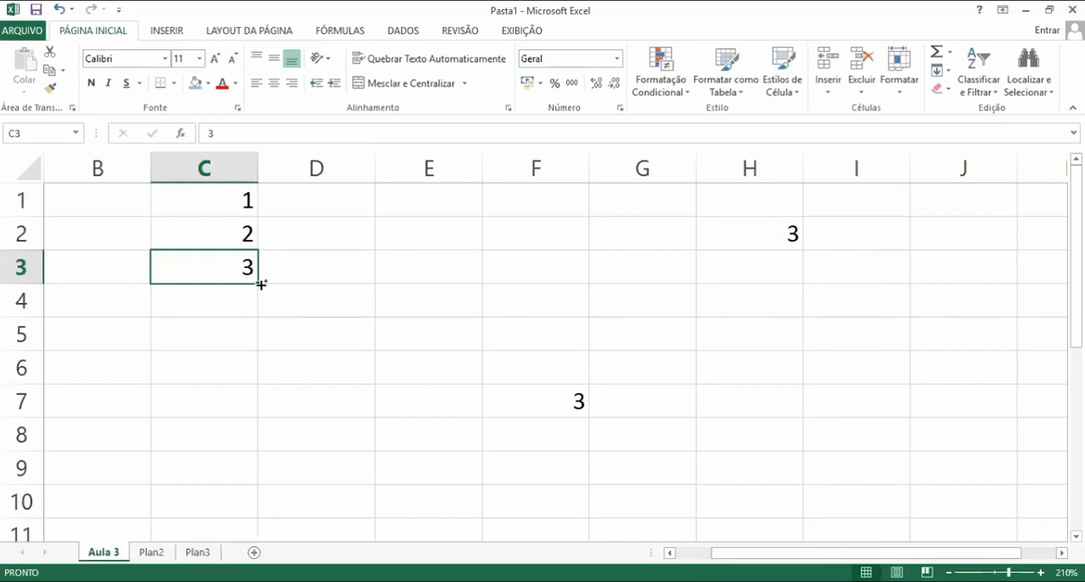
{"action": "left_click_drag", "start_coordinate": [261, 284], "coordinate": [246, 440]}
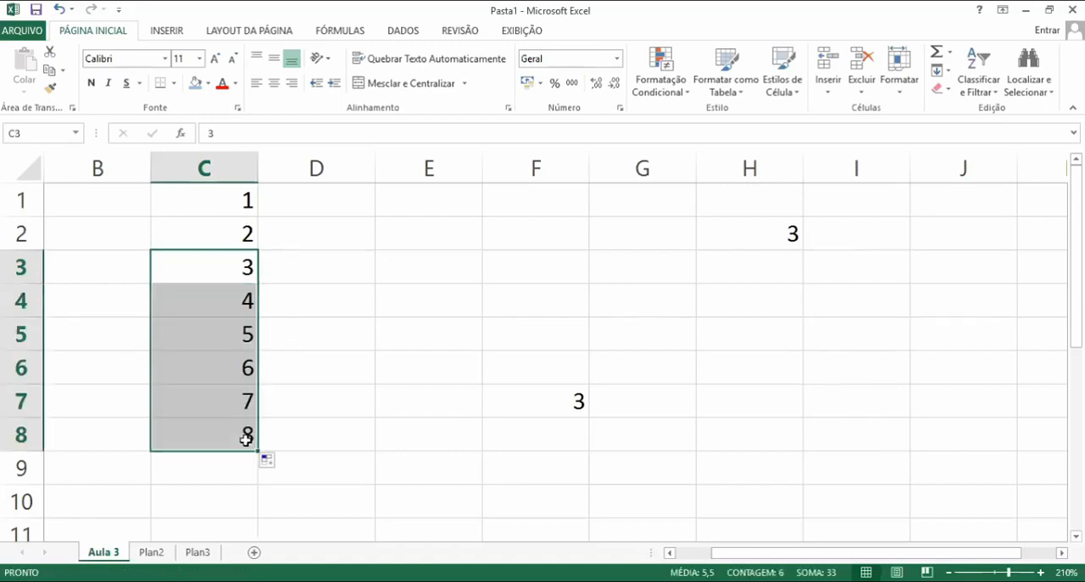
{"action": "left_click", "coordinate": [315, 382]}
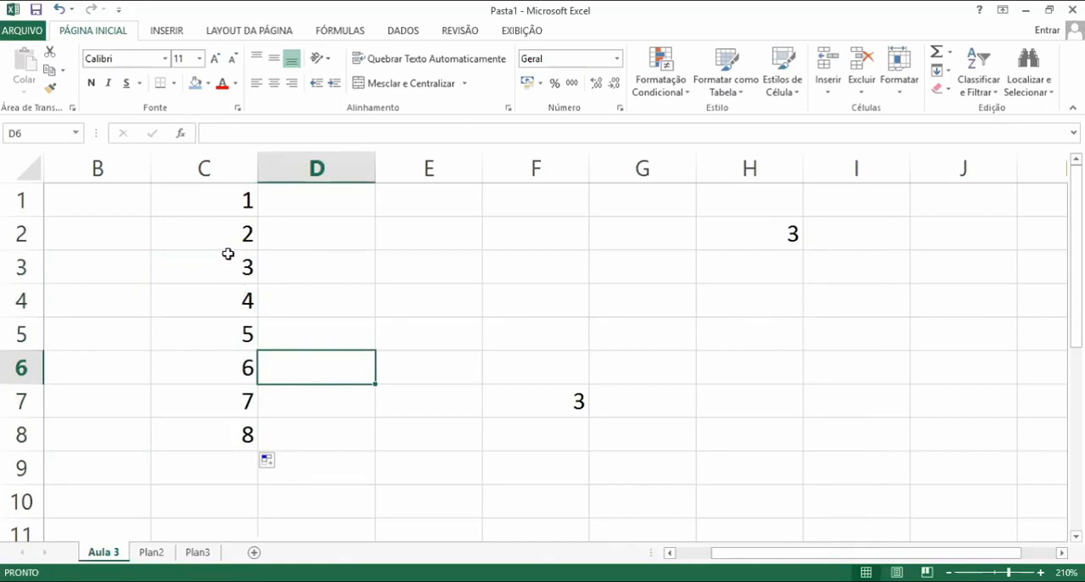
Clear the contents of ranges F1:I8 and C2:D10
{"action": "left_click_drag", "start_coordinate": [857, 441], "coordinate": [499, 198]}
{"action": "key", "text": "Delete"}
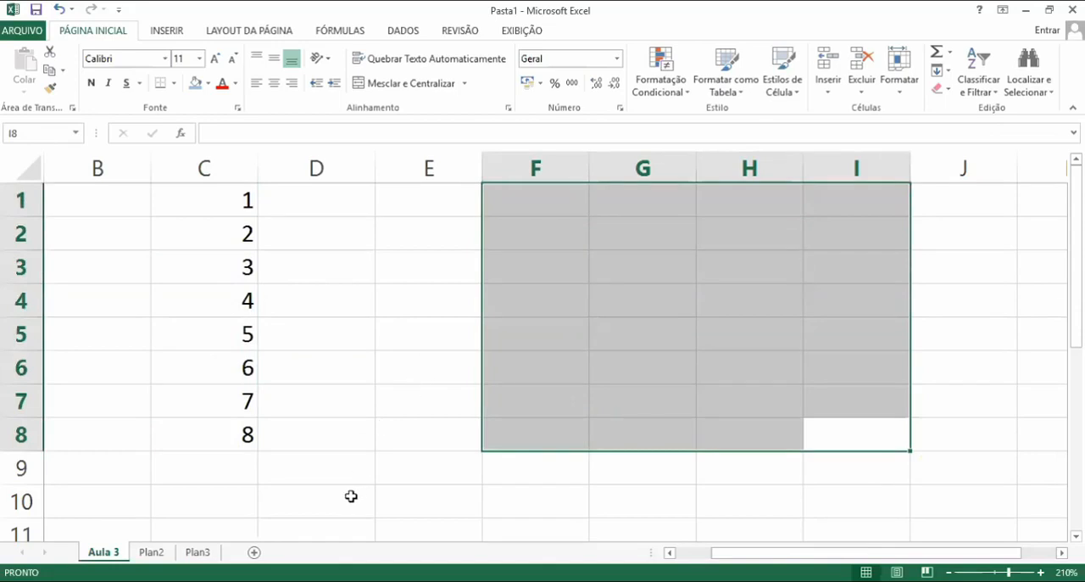
{"action": "left_click_drag", "start_coordinate": [351, 497], "coordinate": [213, 229]}
{"action": "key", "text": "Delete"}
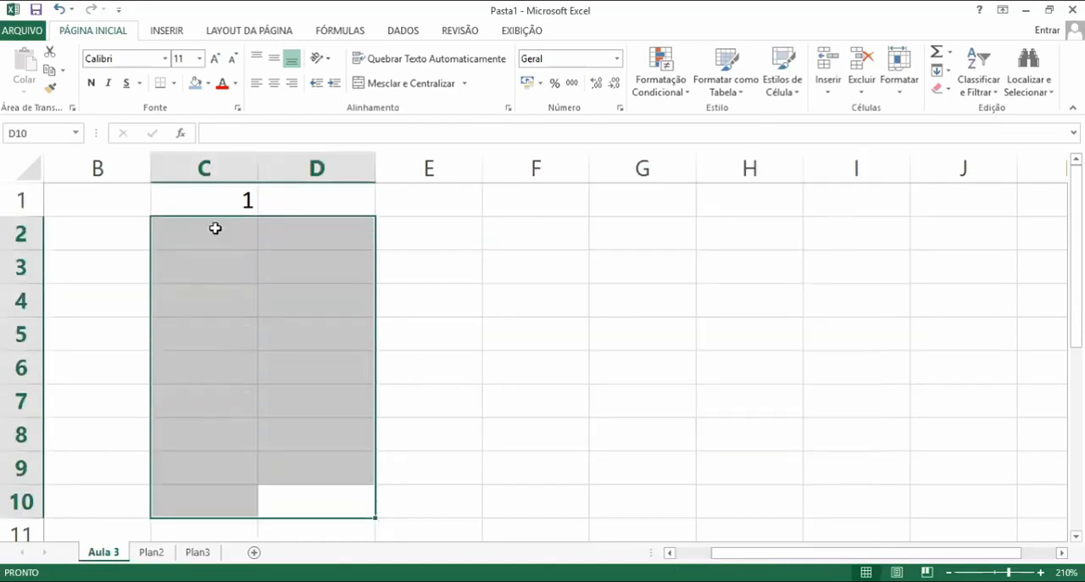
{"action": "left_click", "coordinate": [471, 265]}
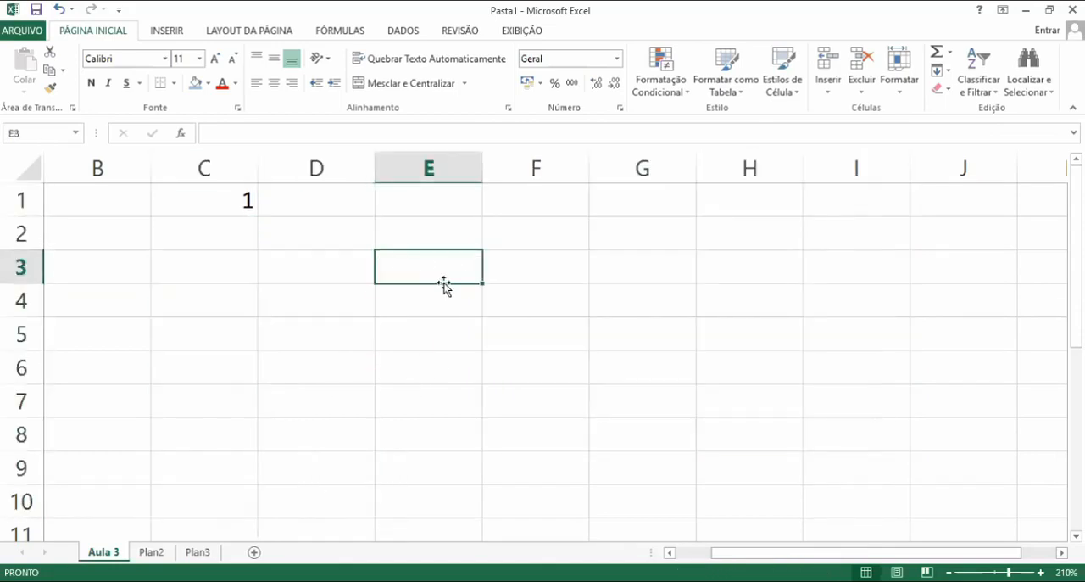
Extend C1 into a numbered series down to C10 with the fill handle, then undo it
{"action": "left_click", "coordinate": [245, 207]}
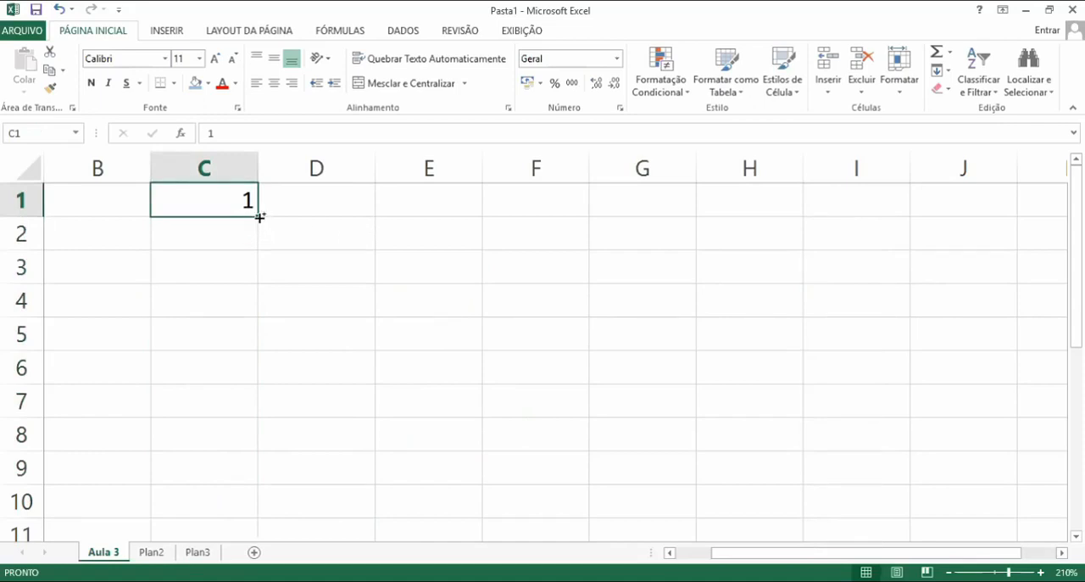
{"action": "left_click_drag", "start_coordinate": [260, 217], "coordinate": [259, 492]}
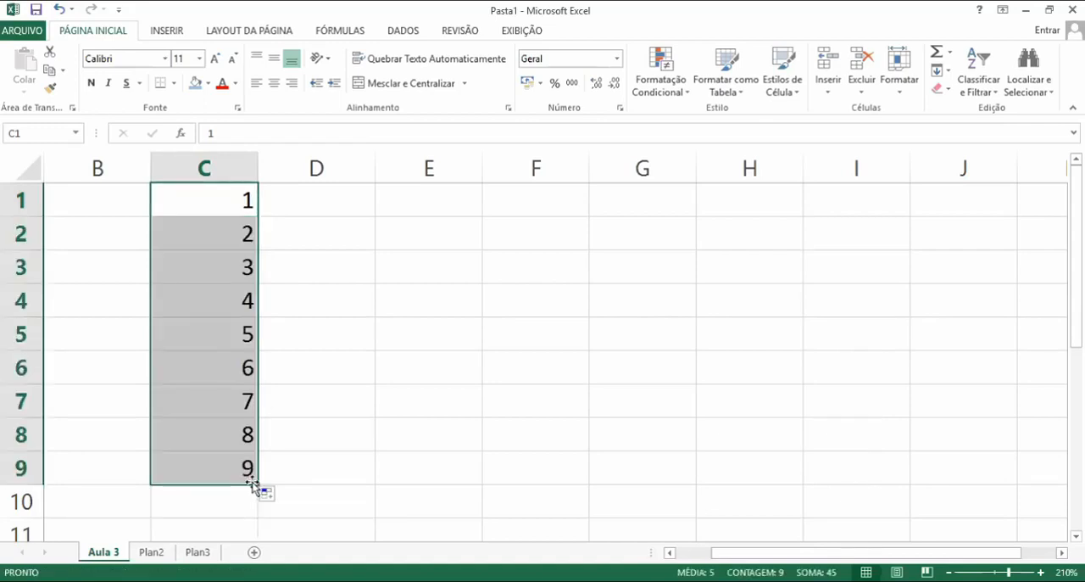
{"action": "left_click_drag", "start_coordinate": [257, 482], "coordinate": [249, 502]}
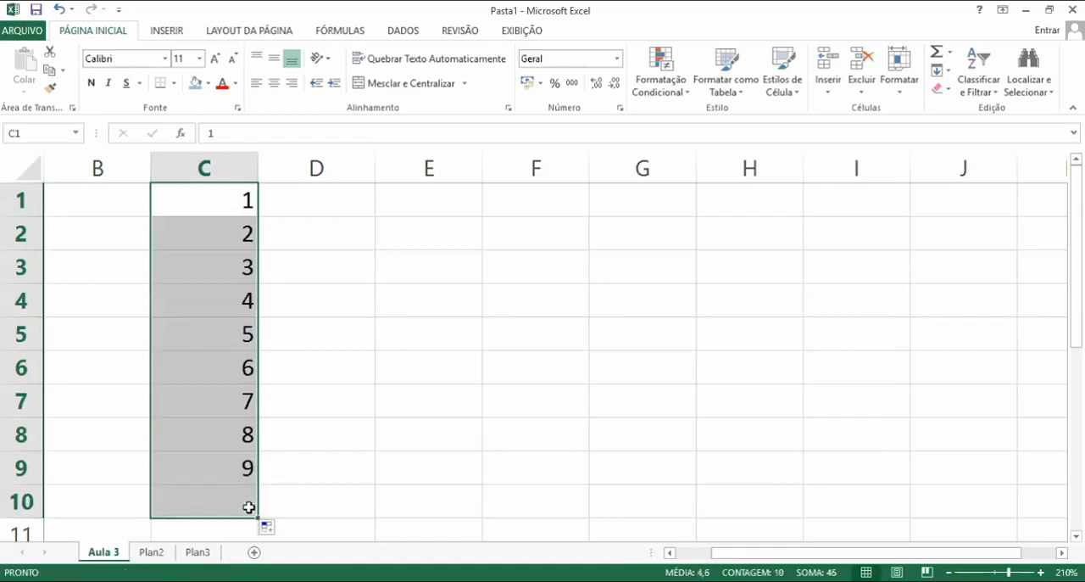
{"action": "left_click", "coordinate": [248, 502]}
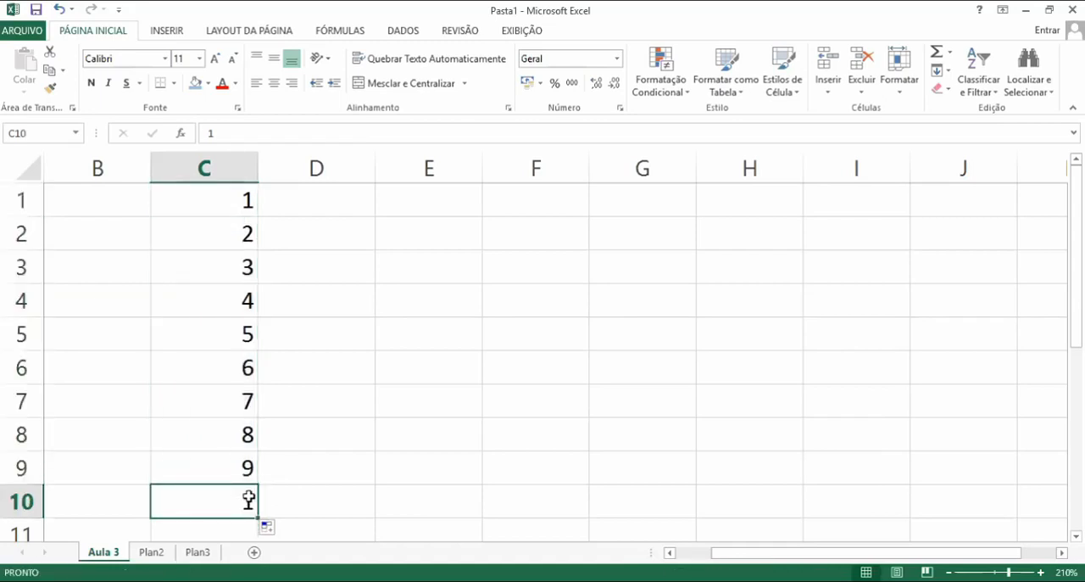
{"action": "key", "text": "ctrl+z"}
{"action": "key", "text": "ctrl+z"}
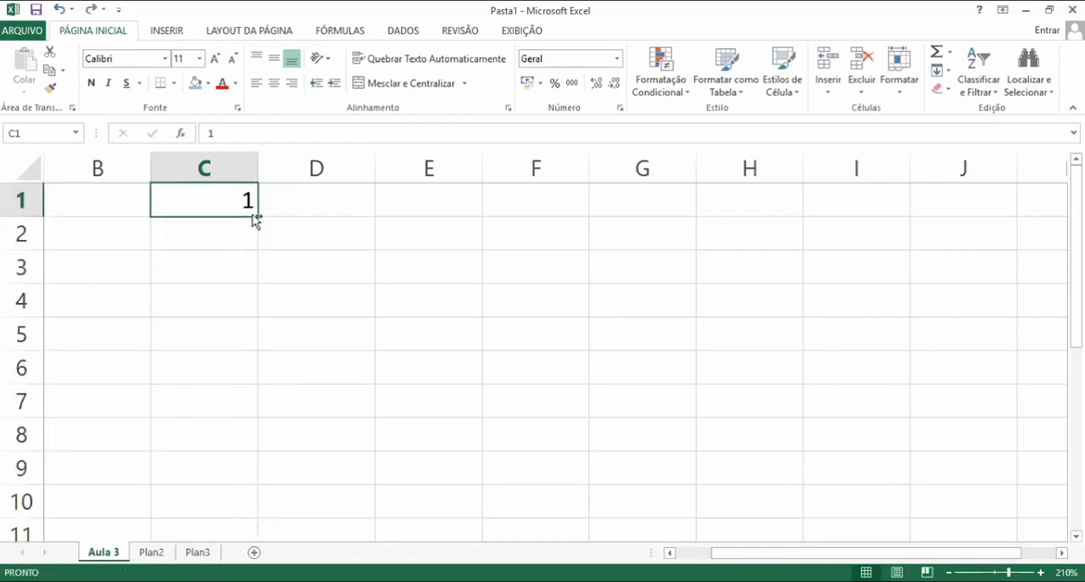
Extend C1 into a numbered series down to C10 with the fill handle
{"action": "left_click_drag", "start_coordinate": [255, 220], "coordinate": [257, 512]}
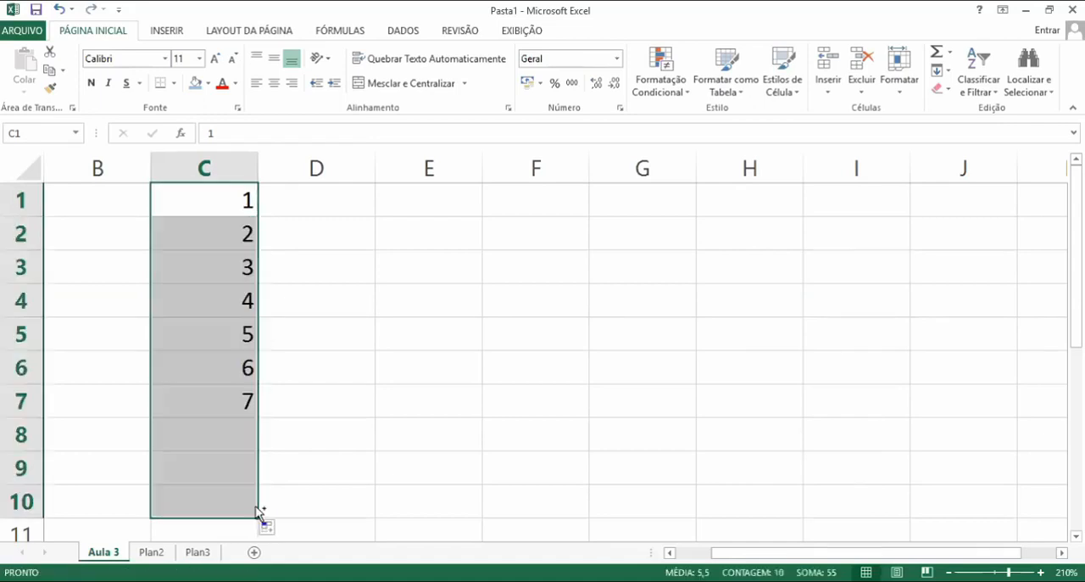
Clear the contents of C2:C10, leaving only the 1 in C1
{"action": "left_click", "coordinate": [469, 411]}
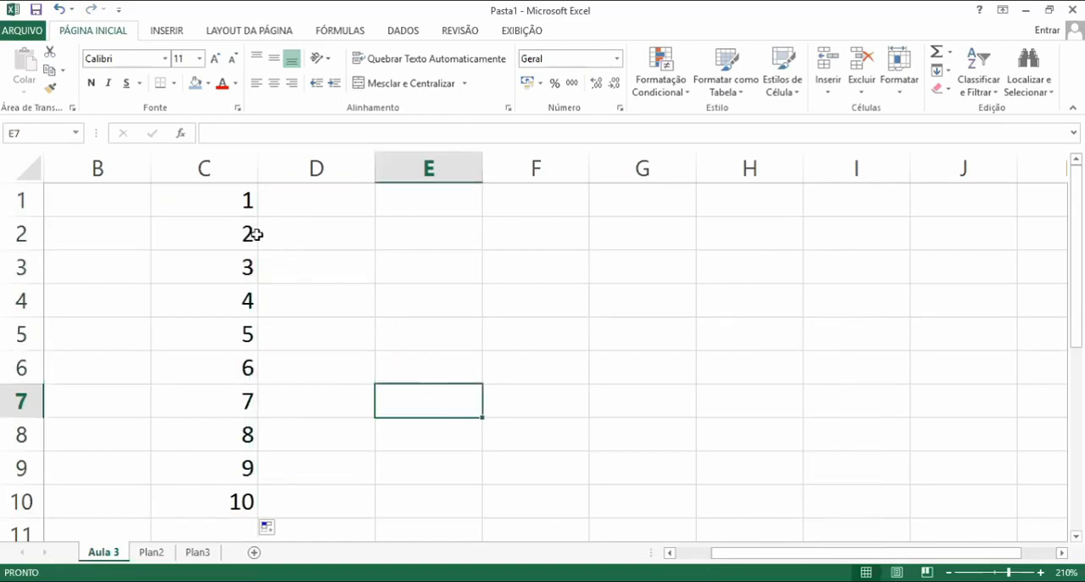
{"action": "left_click_drag", "start_coordinate": [254, 234], "coordinate": [279, 496]}
{"action": "key", "text": "Delete"}
{"action": "left_click", "coordinate": [413, 326]}
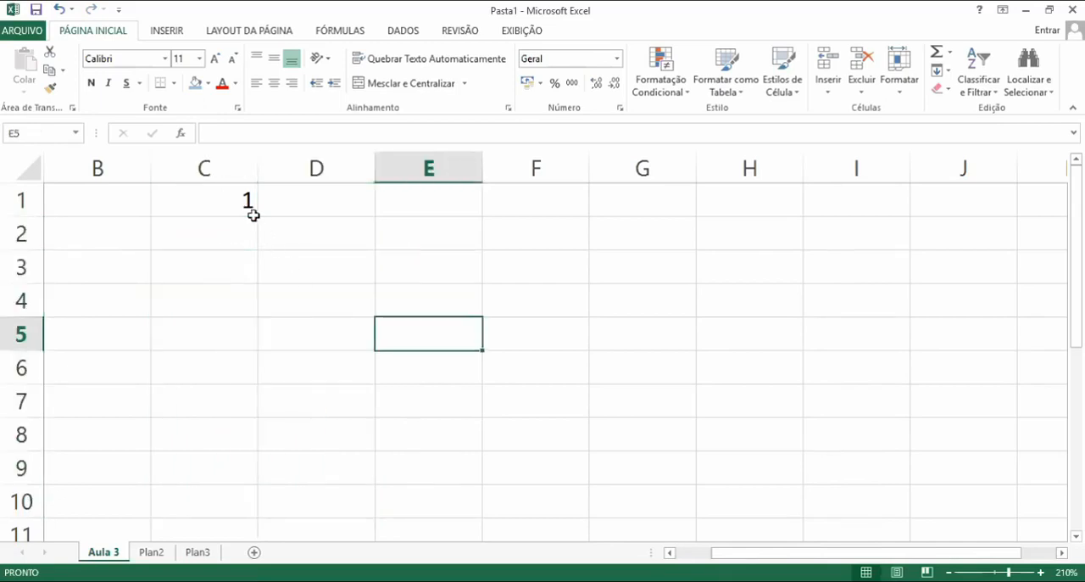
Extend C1 into a numbered series down to C100 with the fill handle
{"action": "left_click", "coordinate": [251, 213]}
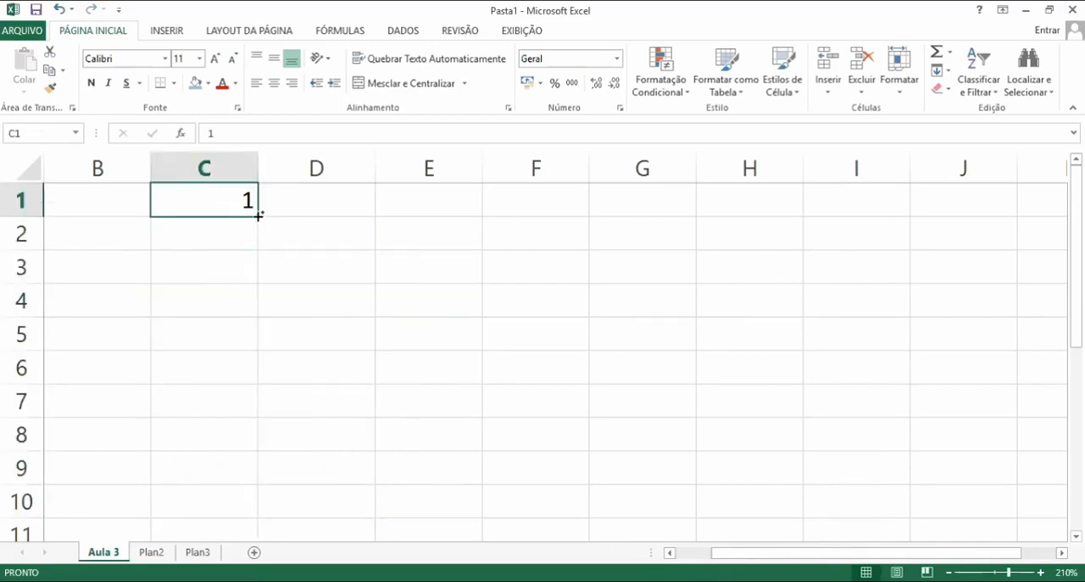
{"action": "left_click_drag", "start_coordinate": [259, 215], "coordinate": [242, 142]}
{"action": "left_click_drag", "start_coordinate": [242, 142], "coordinate": [194, 494]}
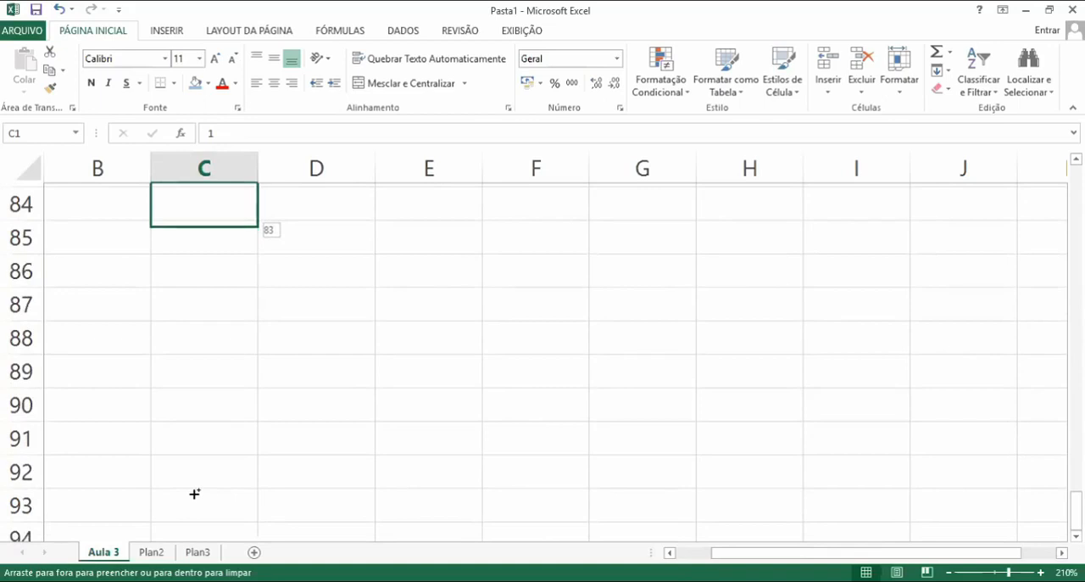
{"action": "left_click_drag", "start_coordinate": [194, 494], "coordinate": [194, 414]}
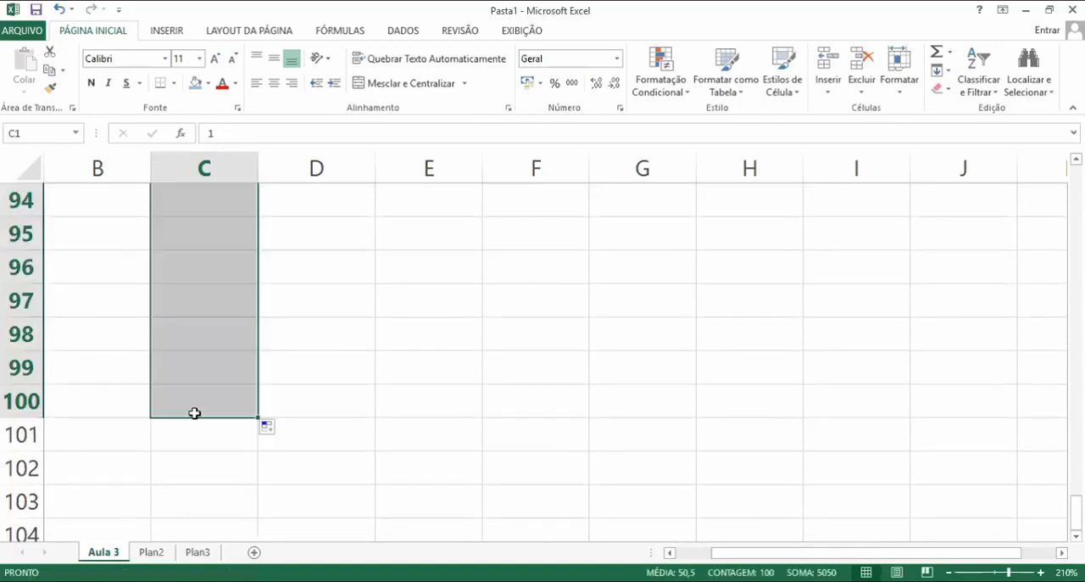
Move back up through the numbered series in column C to review the filled values
{"action": "left_click", "coordinate": [505, 407]}
{"action": "key", "text": "Up"}
{"action": "key", "text": "Up"}
{"action": "key", "text": "Up"}
{"action": "key", "text": "Up"}
{"action": "key", "text": "Up"}
{"action": "key", "text": "Up"}
{"action": "key", "text": "Up"}
{"action": "key", "text": "Up"}
{"action": "key", "text": "Up"}
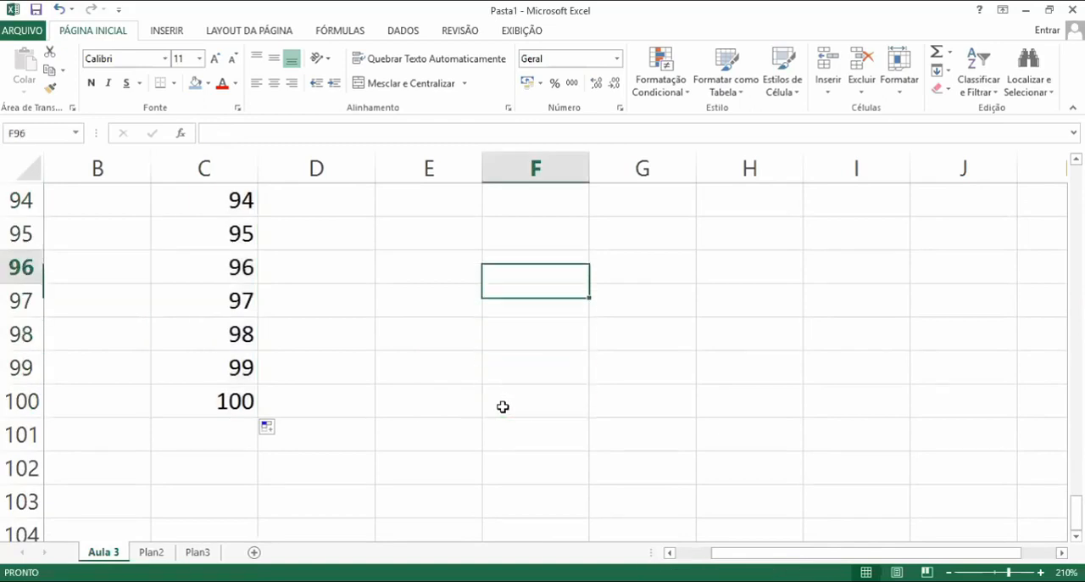
{"action": "key", "text": "Up"}
{"action": "key", "text": "Up"}
{"action": "key", "text": "Up"}
{"action": "key", "text": "Up"}
{"action": "key", "text": "Up"}
{"action": "key", "text": "Up"}
{"action": "key", "text": "Up"}
{"action": "key", "text": "Up"}
{"action": "key", "text": "Up"}
{"action": "key", "text": "Up"}
{"action": "key", "text": "Up"}
{"action": "key", "text": "Up"}
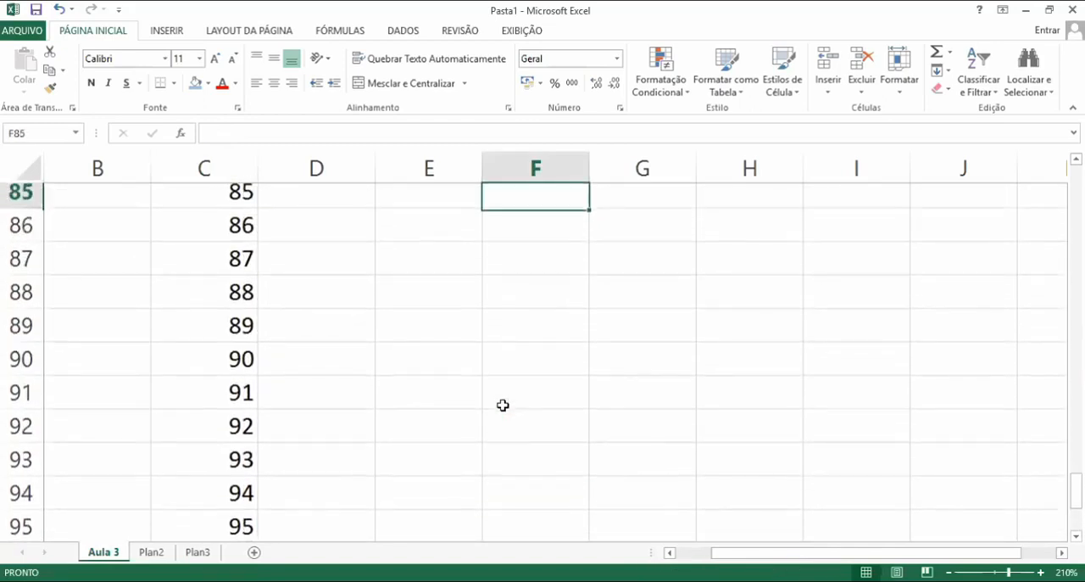
{"action": "key", "text": "Up"}
{"action": "key", "text": "Up"}
{"action": "key", "text": "Up"}
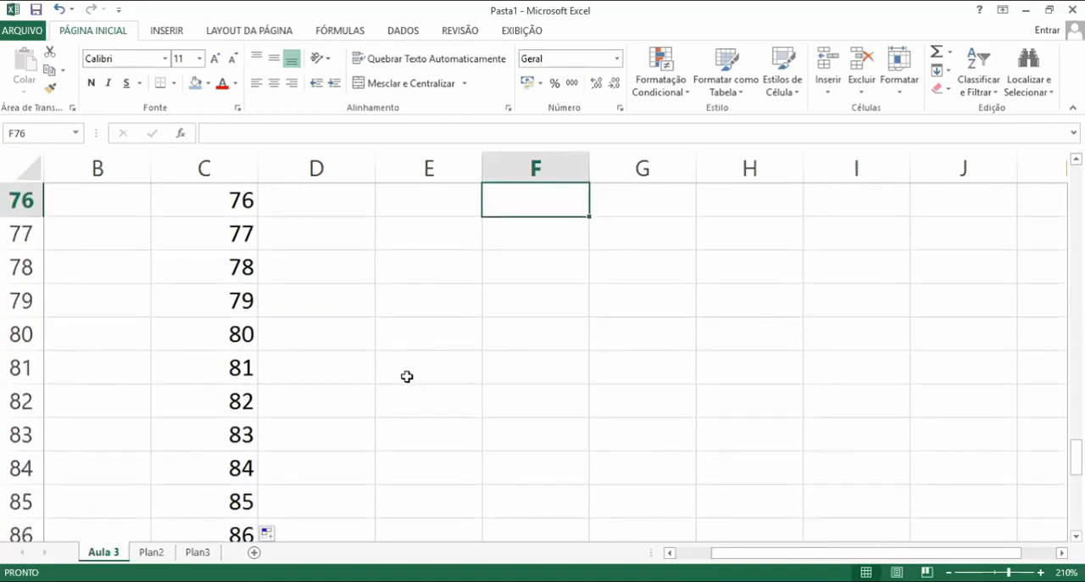
{"action": "left_click", "coordinate": [238, 265]}
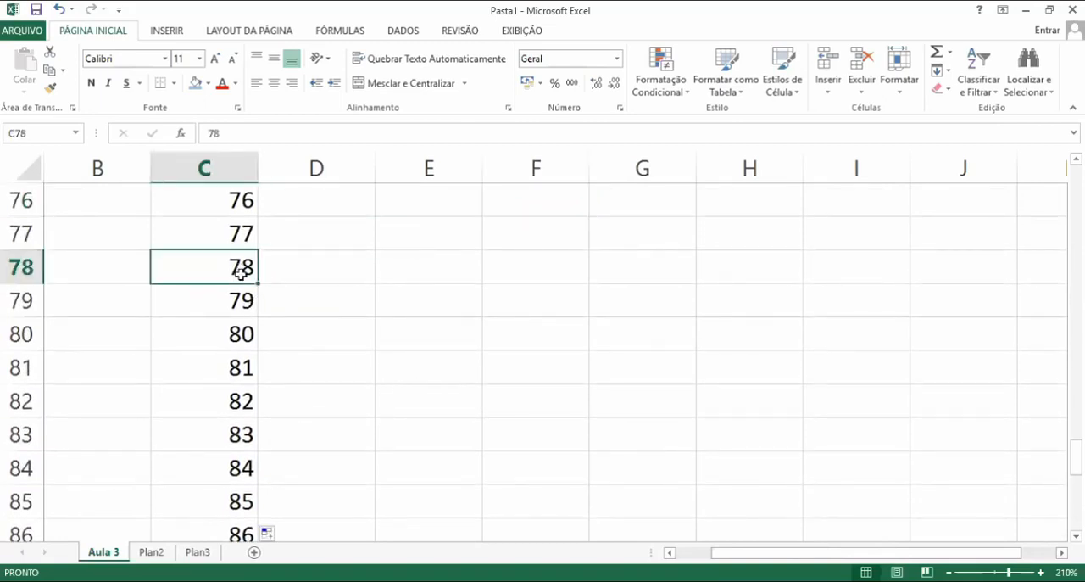
{"action": "scroll", "coordinate": [459, 374], "scroll_direction": "up", "scroll_amount": 4}
{"action": "scroll", "coordinate": [458, 369], "scroll_direction": "up", "scroll_amount": 5}
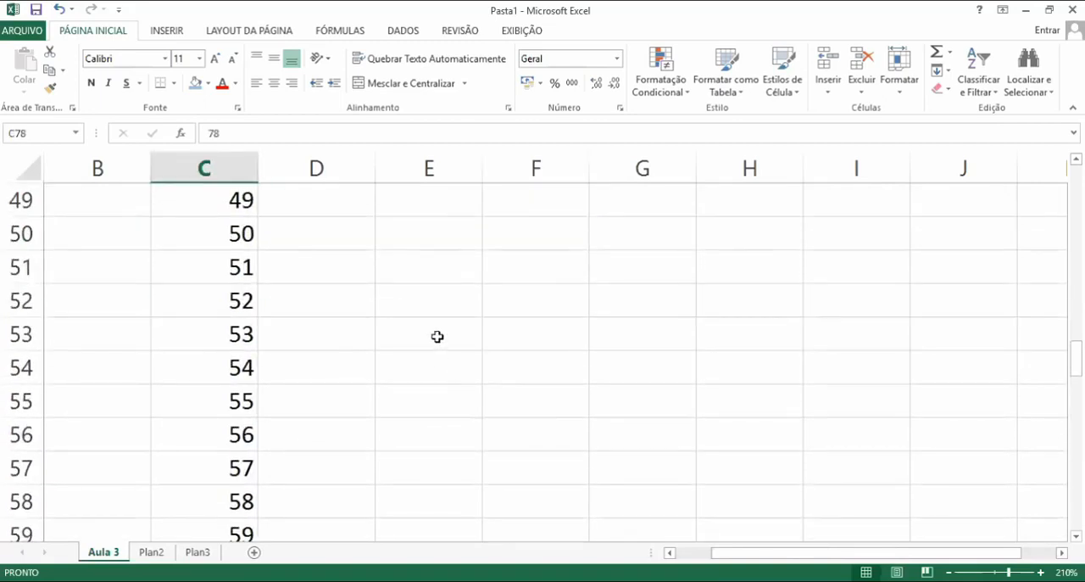
Enter the header aluno in E49 followed by two lowercase student first names in E50 and E51
{"action": "left_click", "coordinate": [434, 275]}
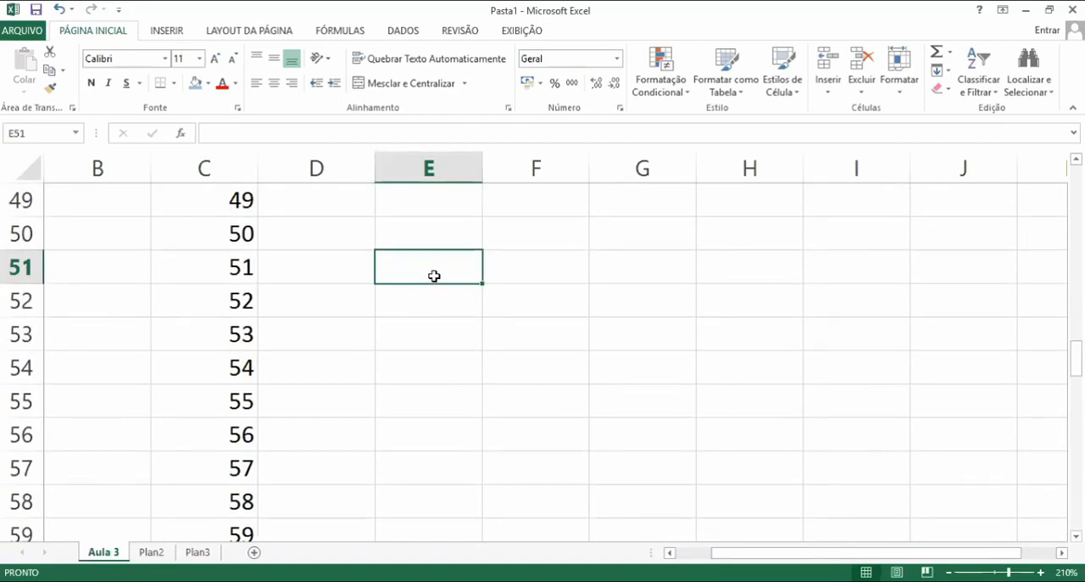
{"action": "key", "text": "Up"}
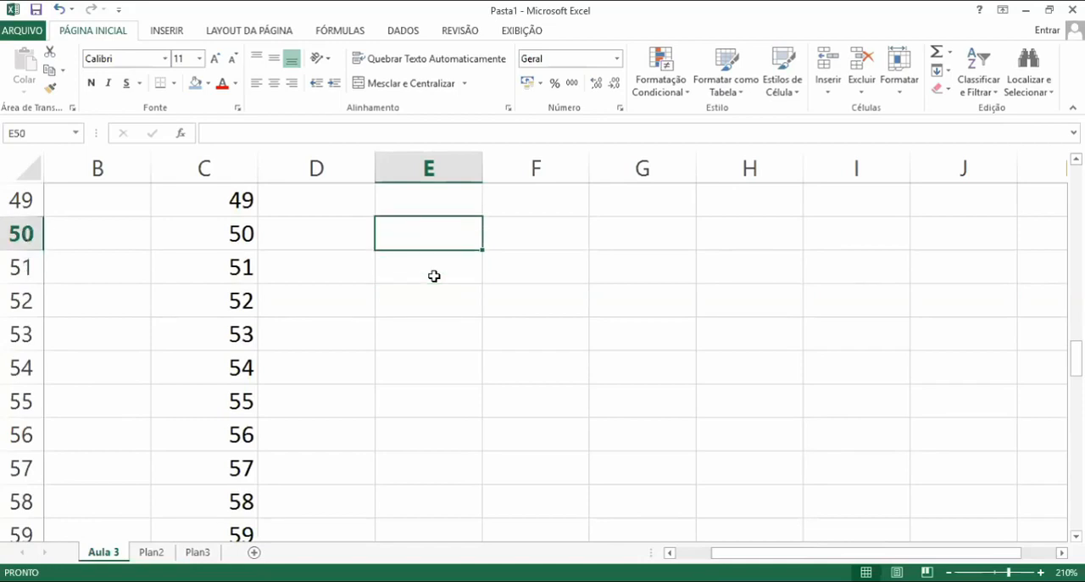
{"action": "key", "text": "Up"}
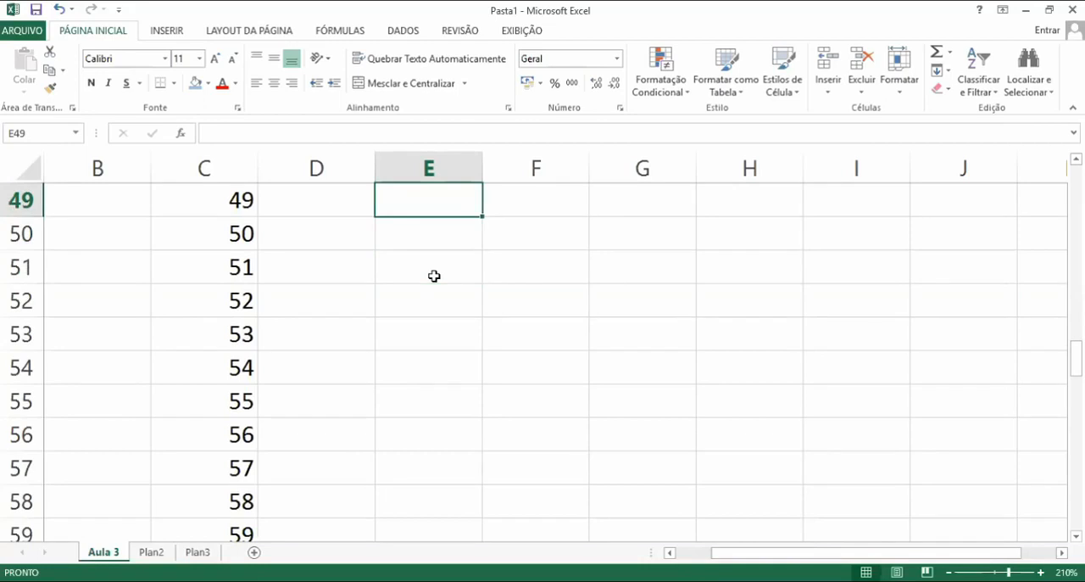
{"action": "type", "text": "aluno"}
{"action": "key", "text": "Return"}
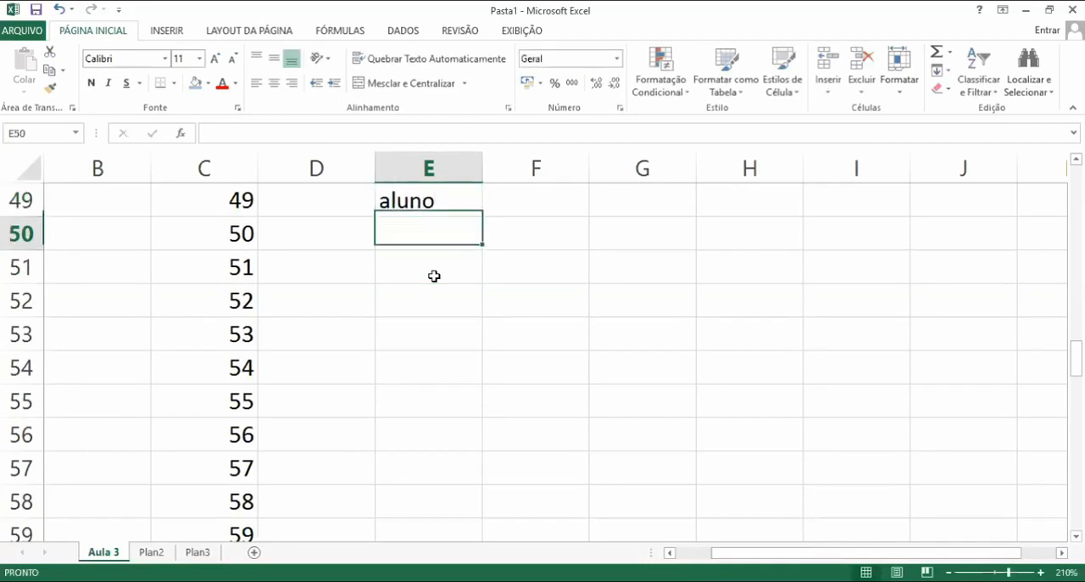
{"action": "type", "text": "maria"}
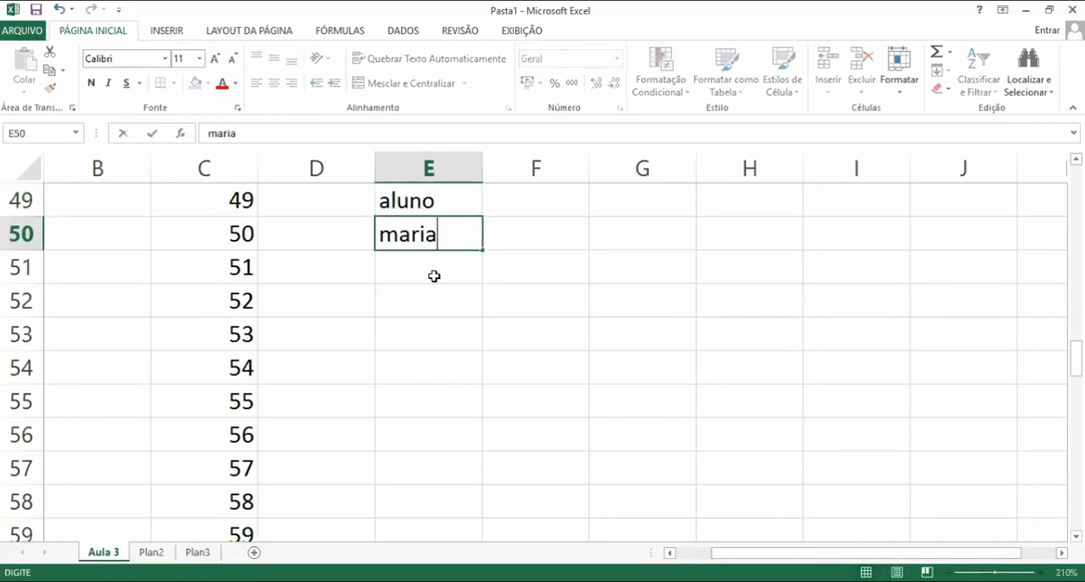
{"action": "key", "text": "Return"}
{"action": "type", "text": "carlos"}
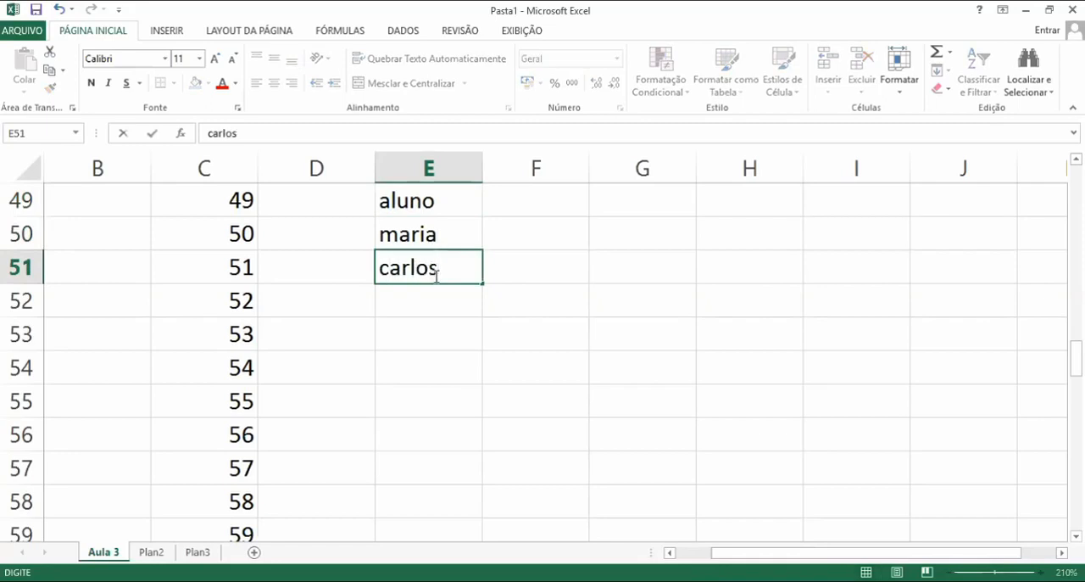
{"action": "key", "text": "Return"}
Edit the name in E50 in place to capitalise its first letter
{"action": "key", "text": "Up"}
{"action": "key", "text": "Up"}
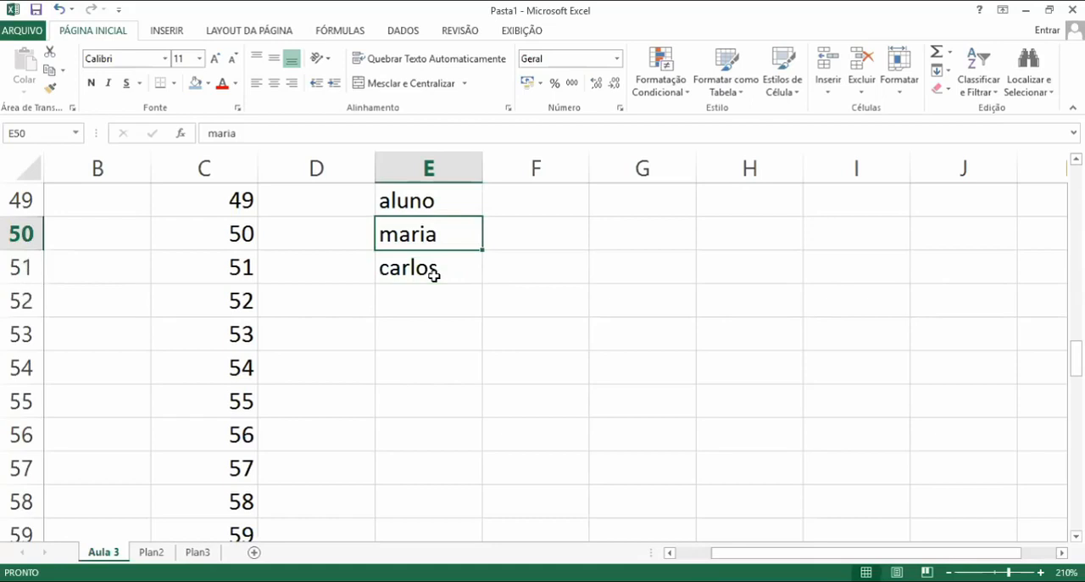
{"action": "key", "text": "F2"}
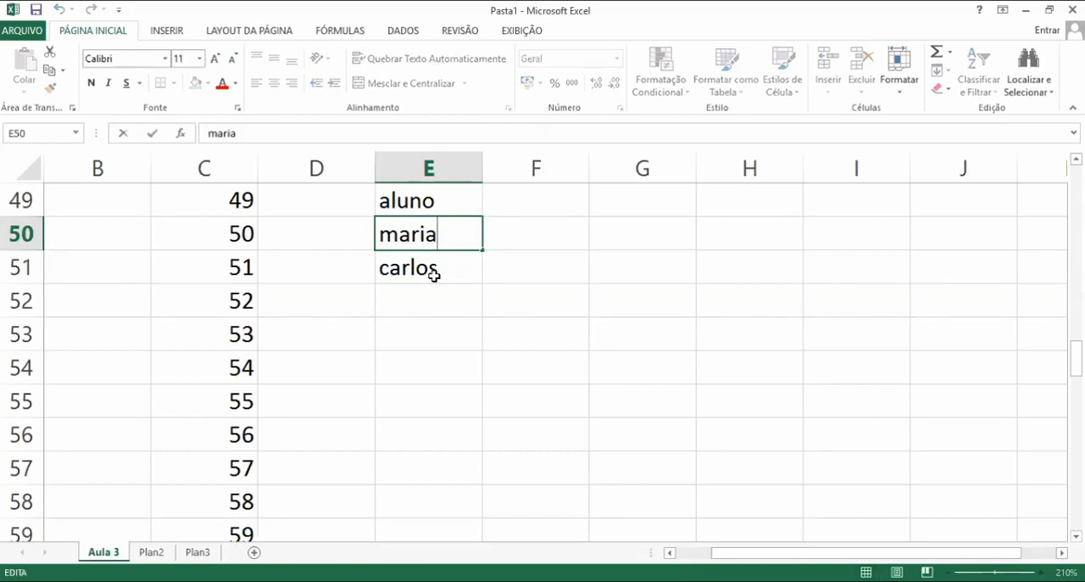
{"action": "key", "text": "Left"}
{"action": "key", "text": "Left"}
{"action": "key", "text": "Left"}
{"action": "key", "text": "Left"}
{"action": "key", "text": "Left"}
{"action": "type", "text": "M"}
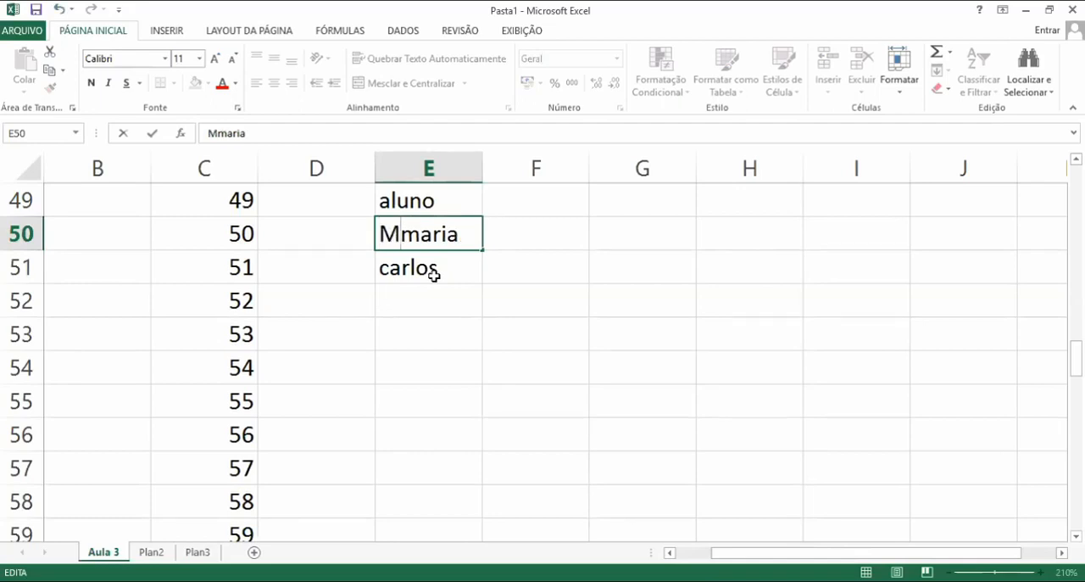
{"action": "key", "text": "Delete"}
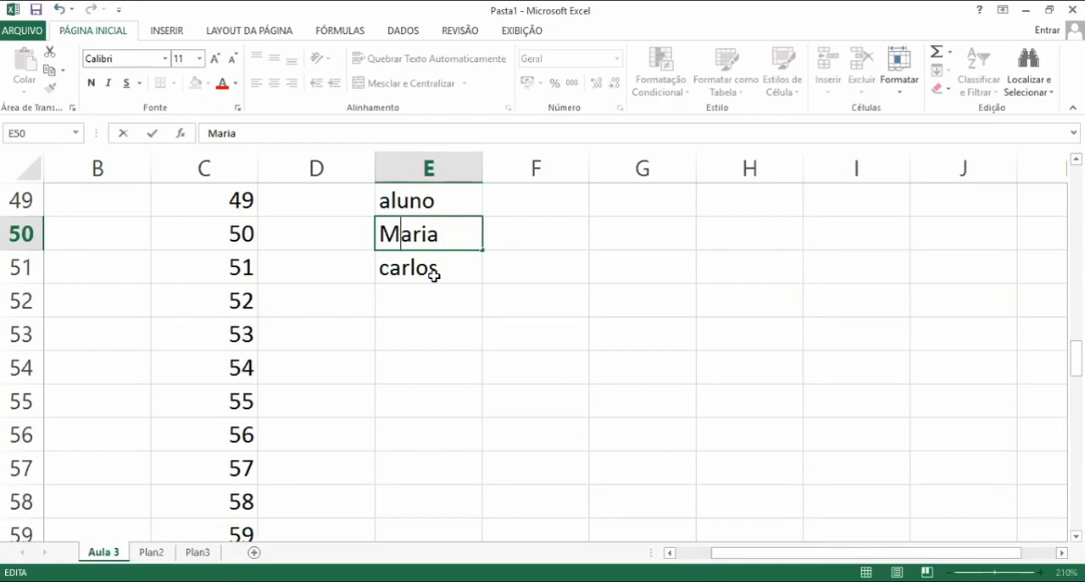
{"action": "left_click", "coordinate": [433, 276]}
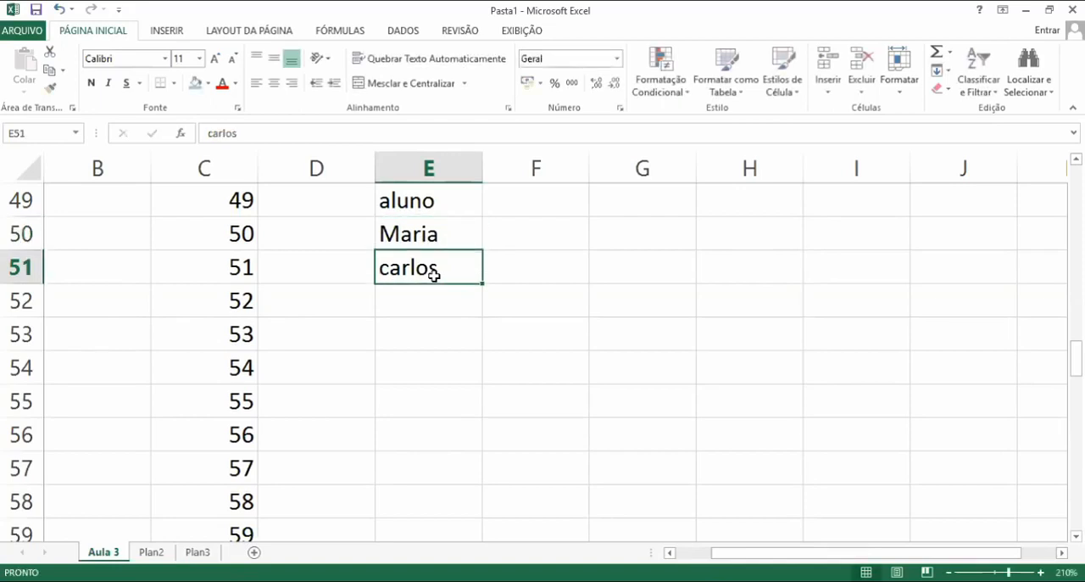
{"action": "key", "text": "Up"}
{"action": "key", "text": "Down"}
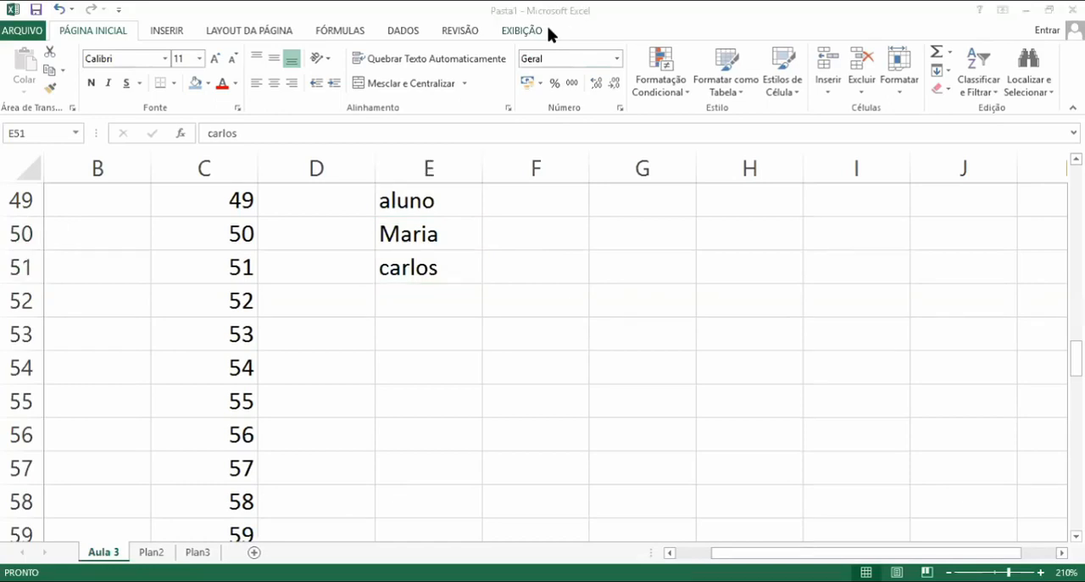
{"action": "key", "text": "alt+Tab"}
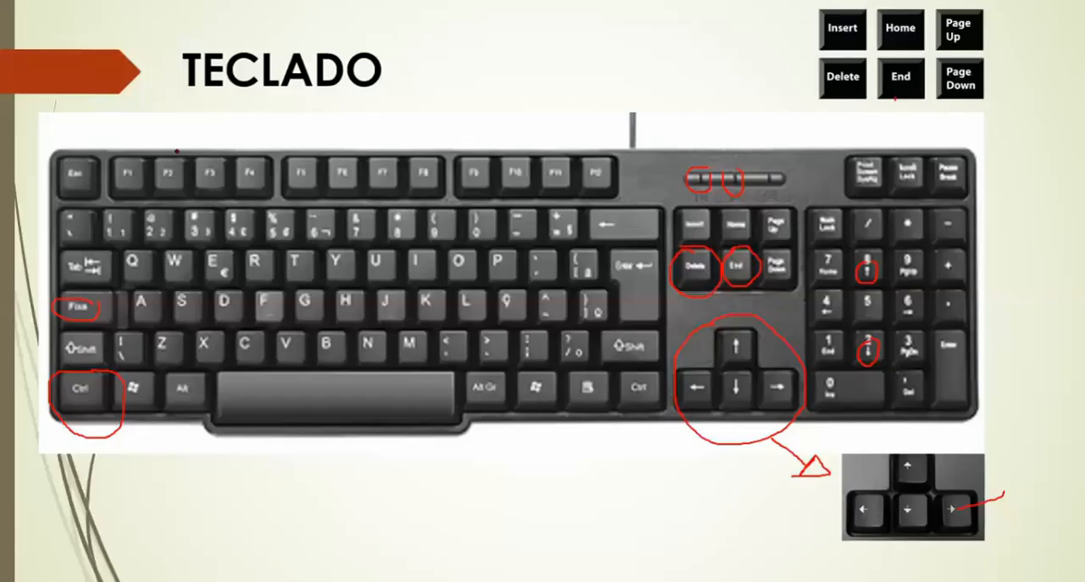
{"action": "mouse_move", "coordinate": [185, 141]}
{"action": "left_mouse_down"}
{"action": "mouse_move", "coordinate": [148, 158]}
{"action": "mouse_move", "coordinate": [153, 188]}
{"action": "mouse_move", "coordinate": [183, 197]}
{"action": "mouse_move", "coordinate": [198, 151]}
{"action": "mouse_move", "coordinate": [176, 139]}
{"action": "left_mouse_up"}
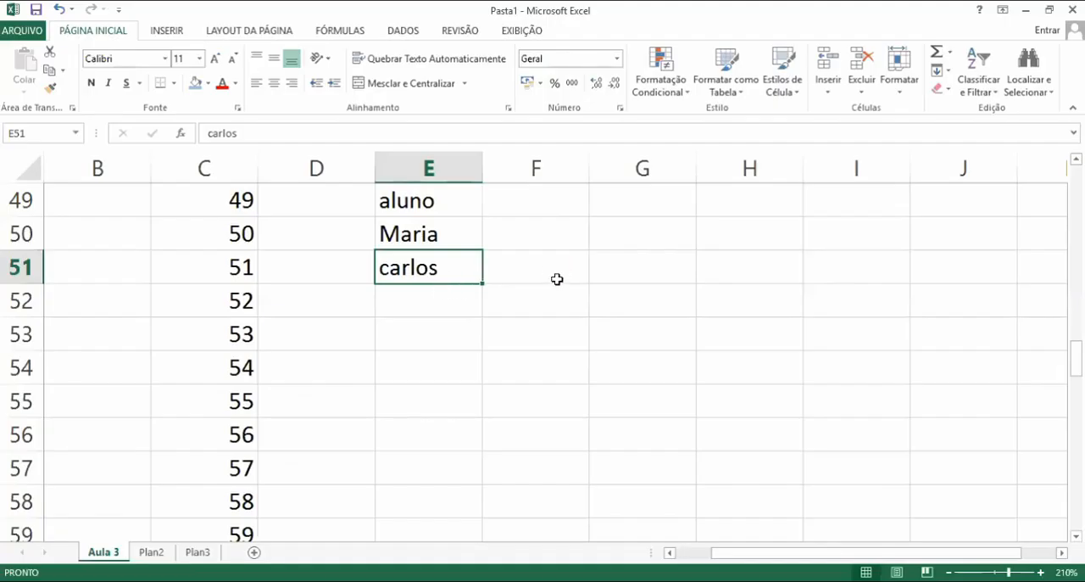
Edit the name in E51 in place to capitalise its first letter
{"action": "double_click", "coordinate": [440, 274]}
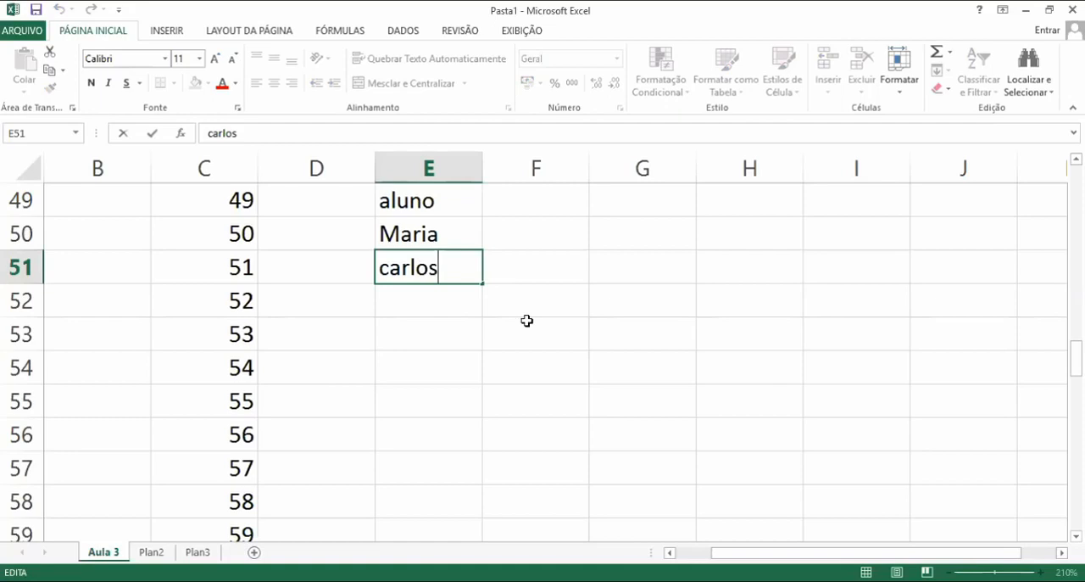
{"action": "key", "text": "Left"}
{"action": "key", "text": "Left"}
{"action": "key", "text": "Left"}
{"action": "key", "text": "Left"}
{"action": "key", "text": "Left"}
{"action": "key", "text": "Left"}
{"action": "type", "text": "C"}
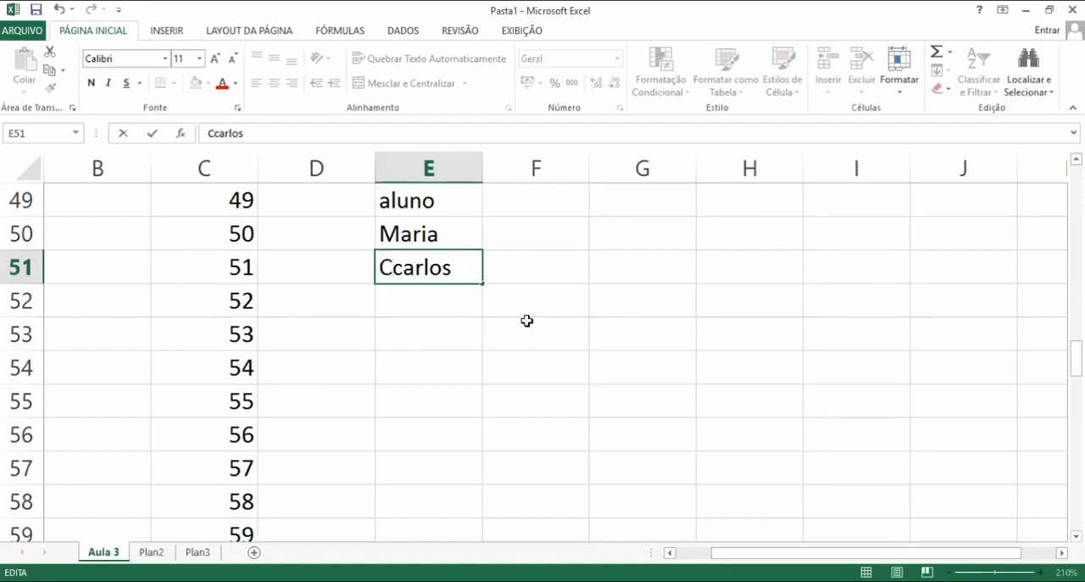
{"action": "key", "text": "Delete"}
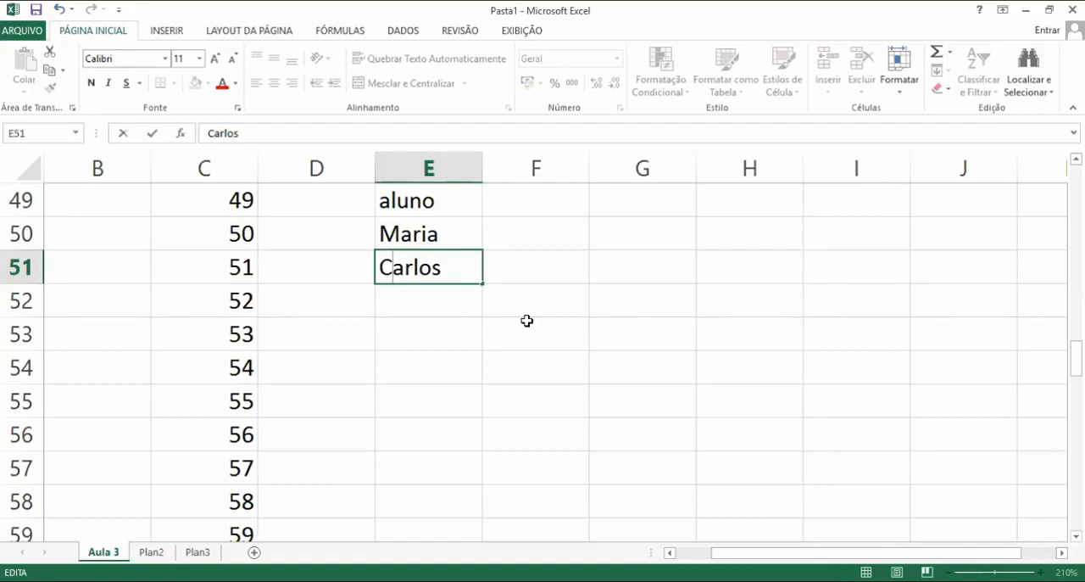
{"action": "key", "text": "Return"}
Edit E49 in place so the header reads Aluno
{"action": "left_click", "coordinate": [404, 201]}
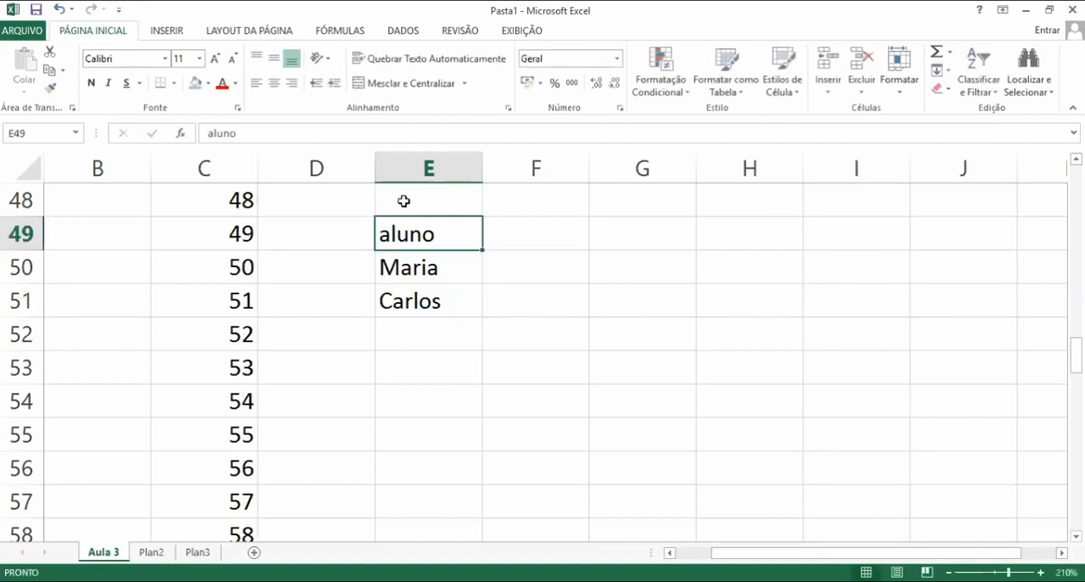
{"action": "key", "text": "F2"}
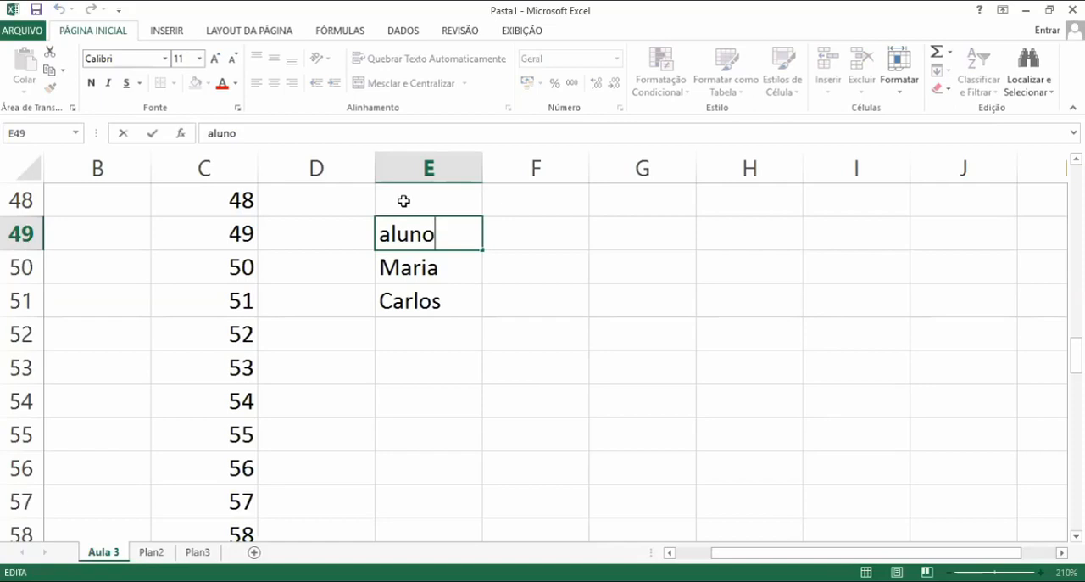
{"action": "key", "text": "Left"}
{"action": "key", "text": "Left"}
{"action": "key", "text": "Left"}
{"action": "key", "text": "Left"}
{"action": "key", "text": "Left"}
{"action": "type", "text": "A"}
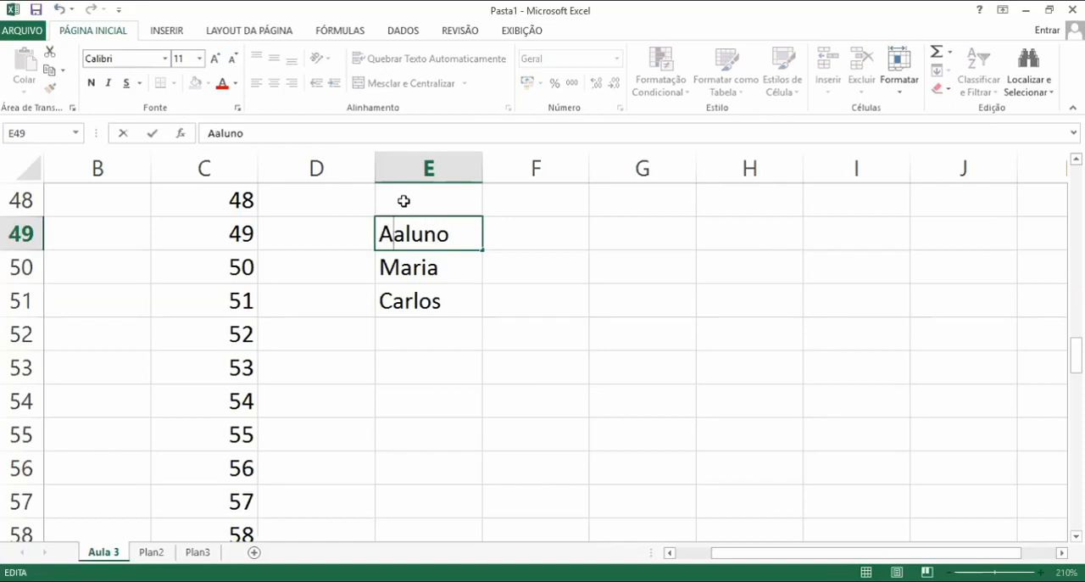
{"action": "key", "text": "Delete"}
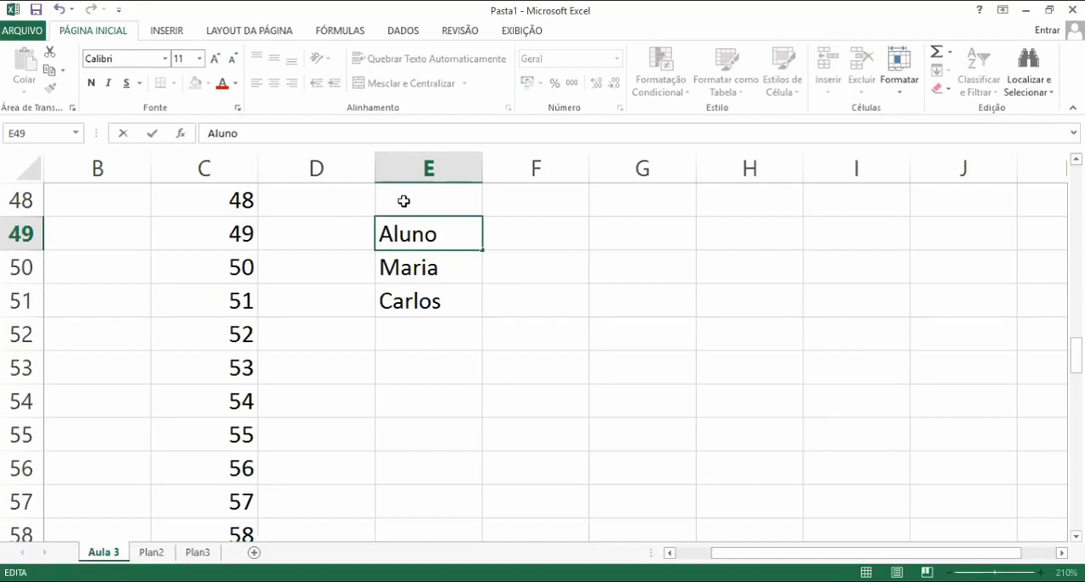
{"action": "key", "text": "Return"}
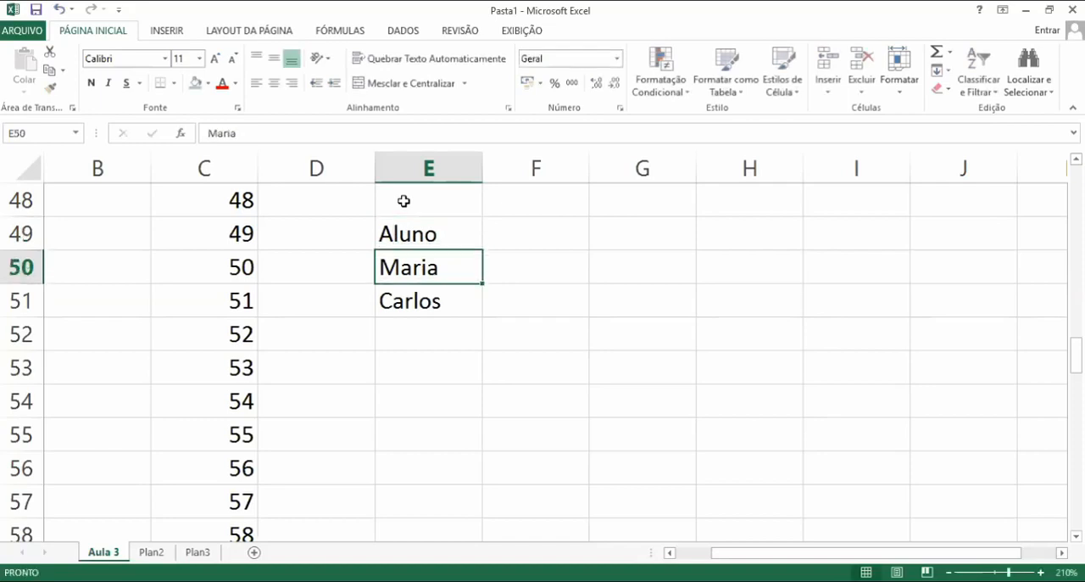
{"action": "key", "text": "Down"}
{"action": "key", "text": "Down"}
{"action": "key", "text": "Down"}
{"action": "key", "text": "Down"}
{"action": "key", "text": "Down"}
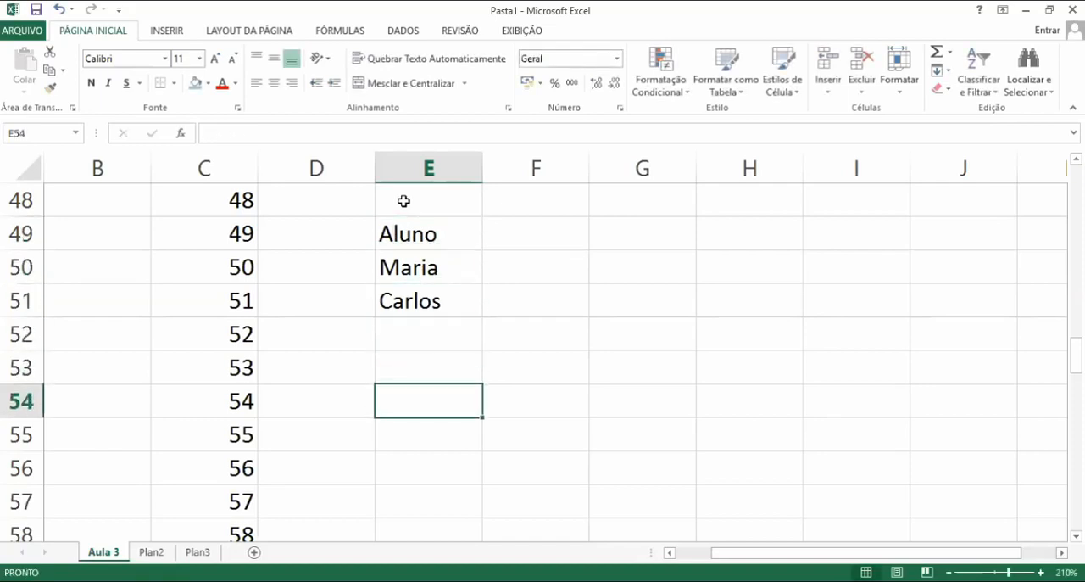
{"action": "key", "text": "Up"}
{"action": "key", "text": "Up"}
{"action": "key", "text": "Up"}
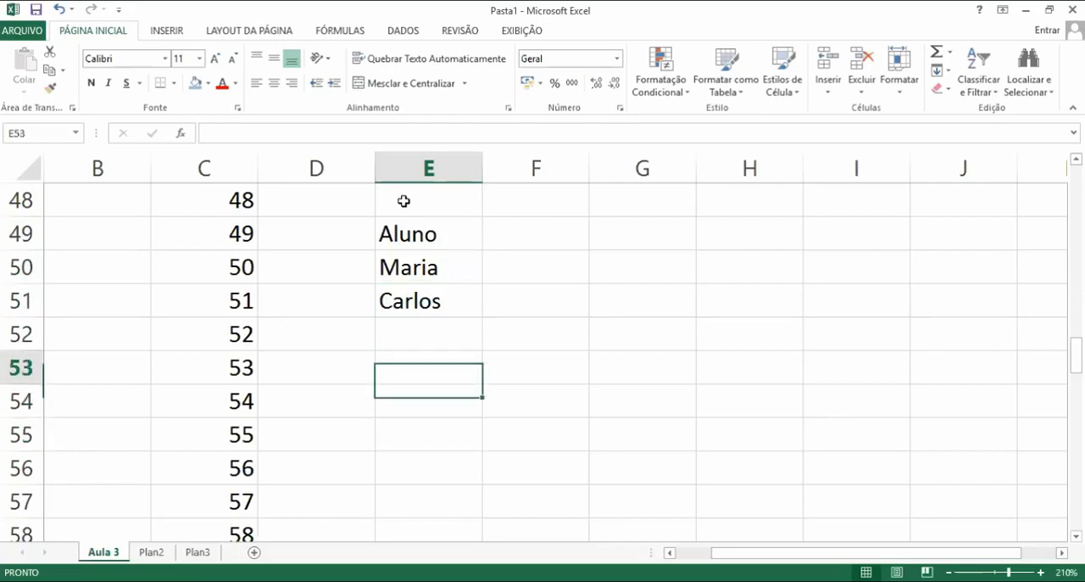
{"action": "key", "text": "Down"}
{"action": "key", "text": "Down"}
{"action": "key", "text": "Up"}
{"action": "key", "text": "Up"}
{"action": "key", "text": "Down"}
{"action": "key", "text": "Down"}
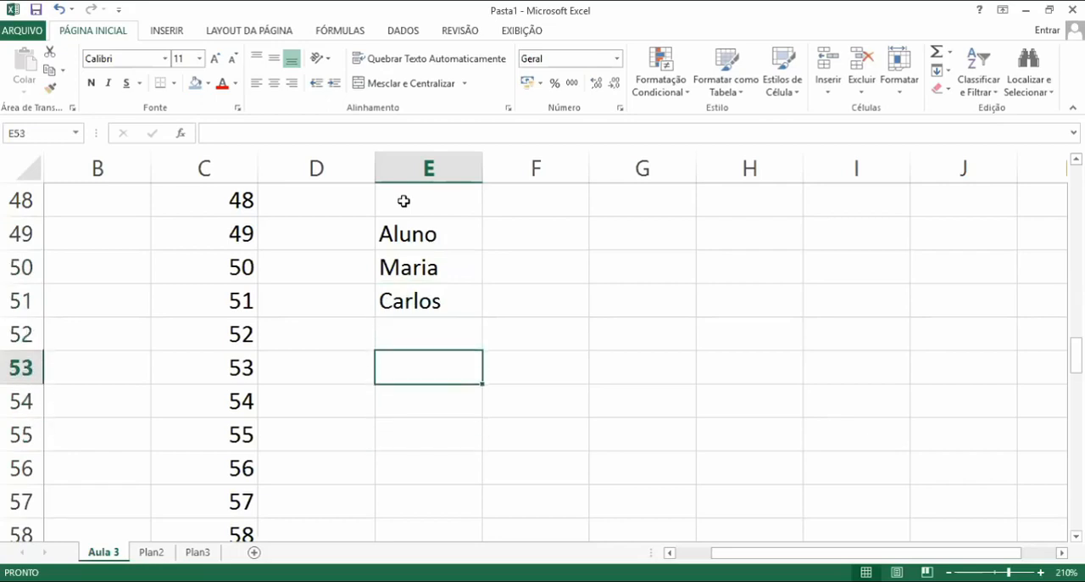
Enter the names Pedro and Celso in E54 and E55, below the student list
{"action": "key", "text": "Up"}
{"action": "key", "text": "Down"}
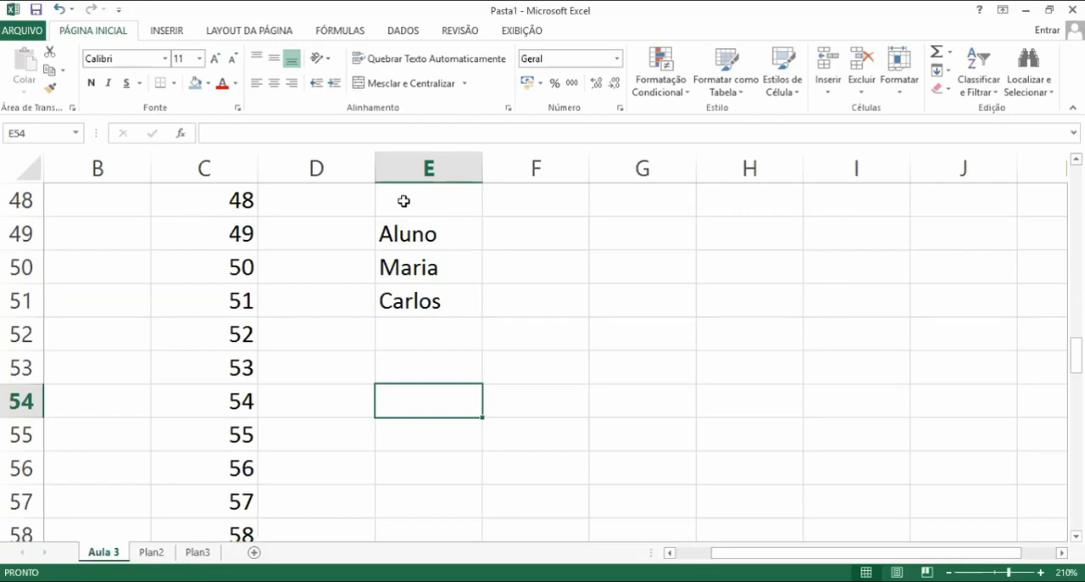
{"action": "type", "text": "pe"}
{"action": "key", "text": "BackSpace"}
{"action": "key", "text": "BackSpace"}
{"action": "type", "text": "Pe"}
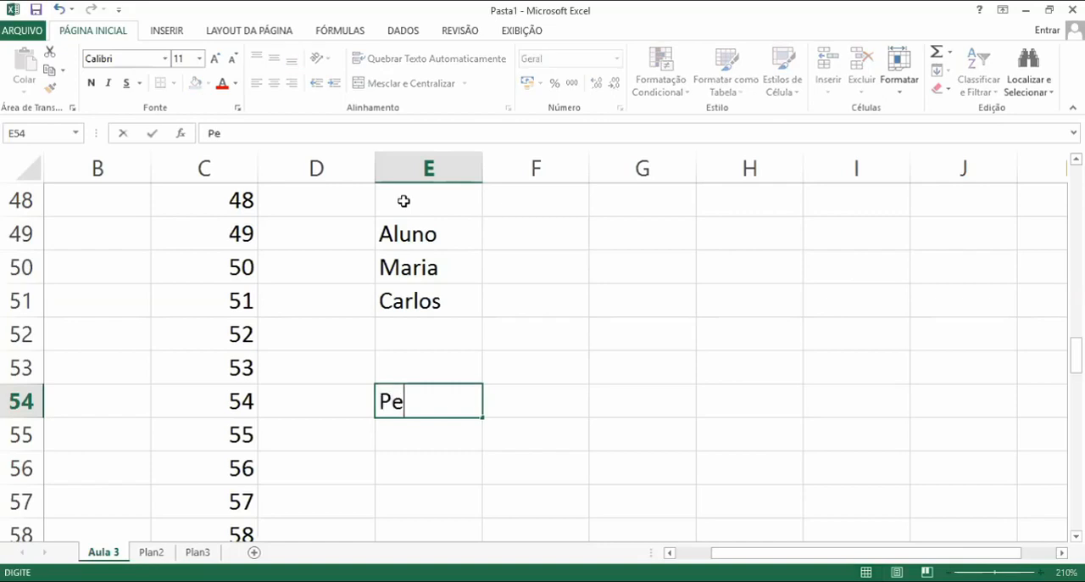
{"action": "type", "text": "dro"}
{"action": "key", "text": "Return"}
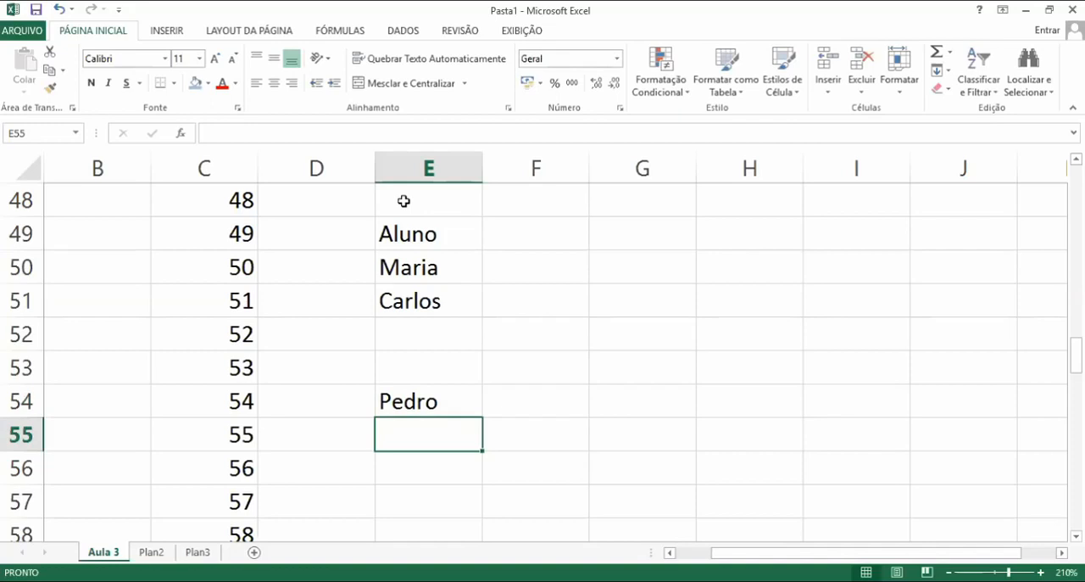
{"action": "type", "text": "Celso"}
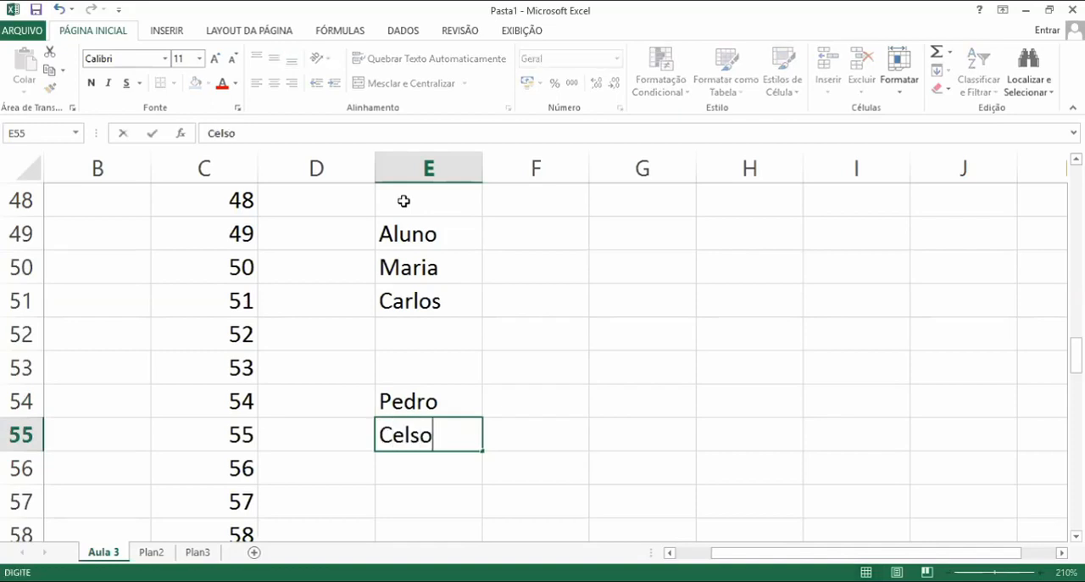
{"action": "key", "text": "Return"}
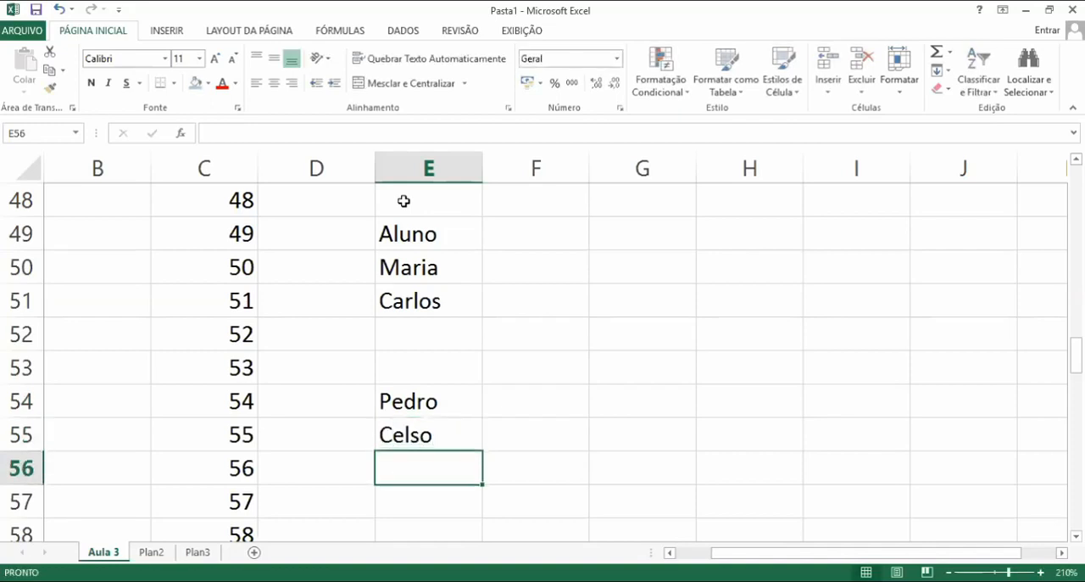
Move around column E, jumping to the edges of the filled blocks of names and stepping cell by cell
{"action": "key", "text": "Return"}
{"action": "key", "text": "Return"}
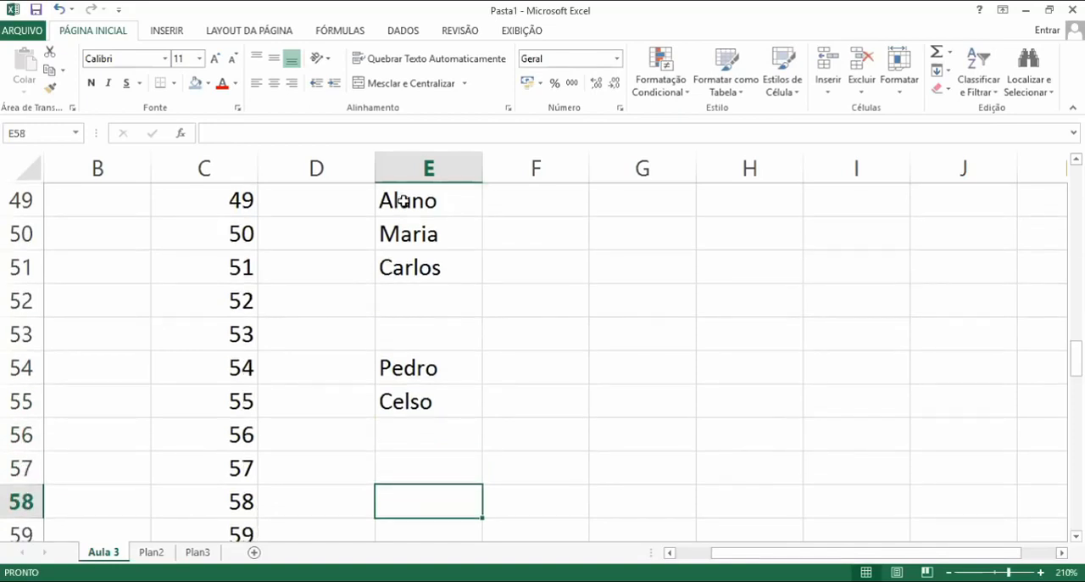
{"action": "key", "text": "End"}
{"action": "key", "text": "Up"}
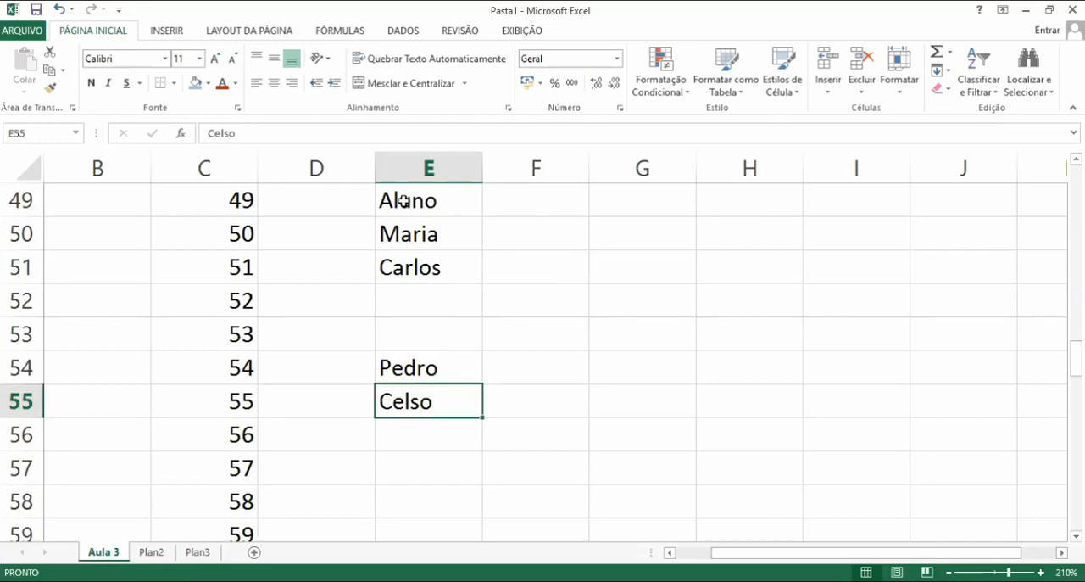
{"action": "key", "text": "Up"}
{"action": "key", "text": "Up"}
{"action": "key", "text": "Up"}
{"action": "key", "text": "Up"}
{"action": "key", "text": "Up"}
{"action": "key", "text": "Up"}
{"action": "key", "text": "Up"}
{"action": "key", "text": "Up"}
{"action": "key", "text": "Up"}
{"action": "key", "text": "Up"}
{"action": "key", "text": "Up"}
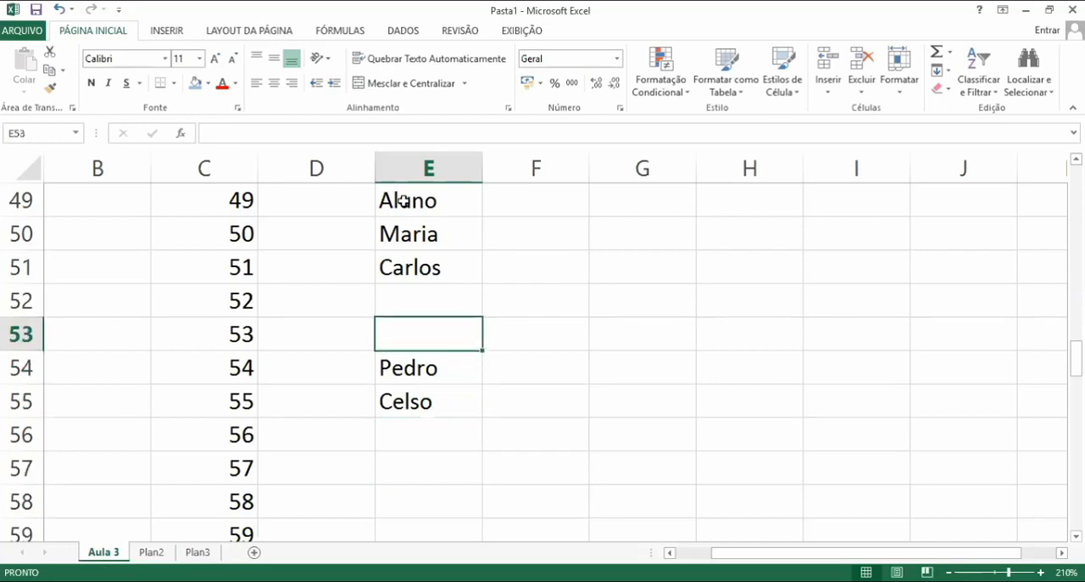
{"action": "key", "text": "Up"}
{"action": "key", "text": "Up"}
{"action": "key", "text": "Up"}
{"action": "key", "text": "Up"}
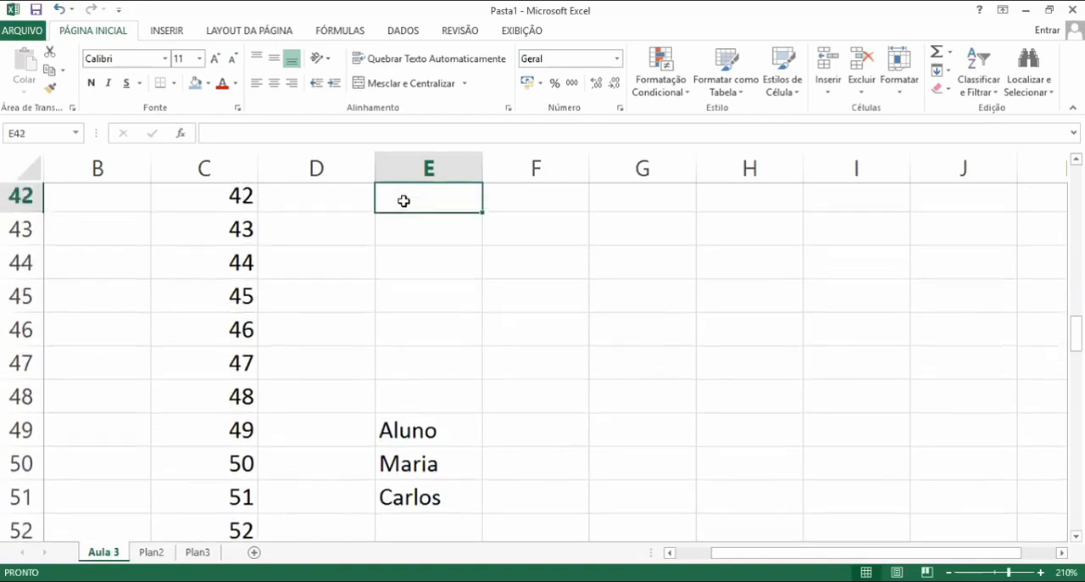
{"action": "key", "text": "Down"}
{"action": "key", "text": "Down"}
{"action": "key", "text": "Down"}
{"action": "key", "text": "Down"}
{"action": "key", "text": "Down"}
{"action": "key", "text": "Down"}
{"action": "key", "text": "Down"}
{"action": "key", "text": "Down"}
{"action": "key", "text": "Down"}
{"action": "key", "text": "Down"}
{"action": "key", "text": "Down"}
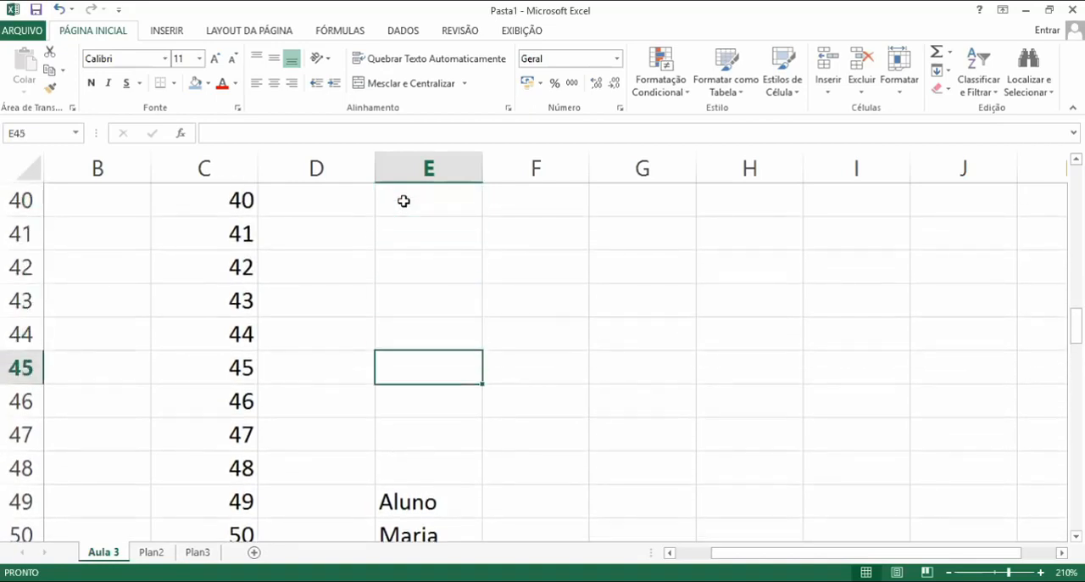
{"action": "key", "text": "Up"}
{"action": "key", "text": "Up"}
{"action": "key", "text": "Up"}
{"action": "key", "text": "Up"}
{"action": "key", "text": "Up"}
{"action": "key", "text": "Up"}
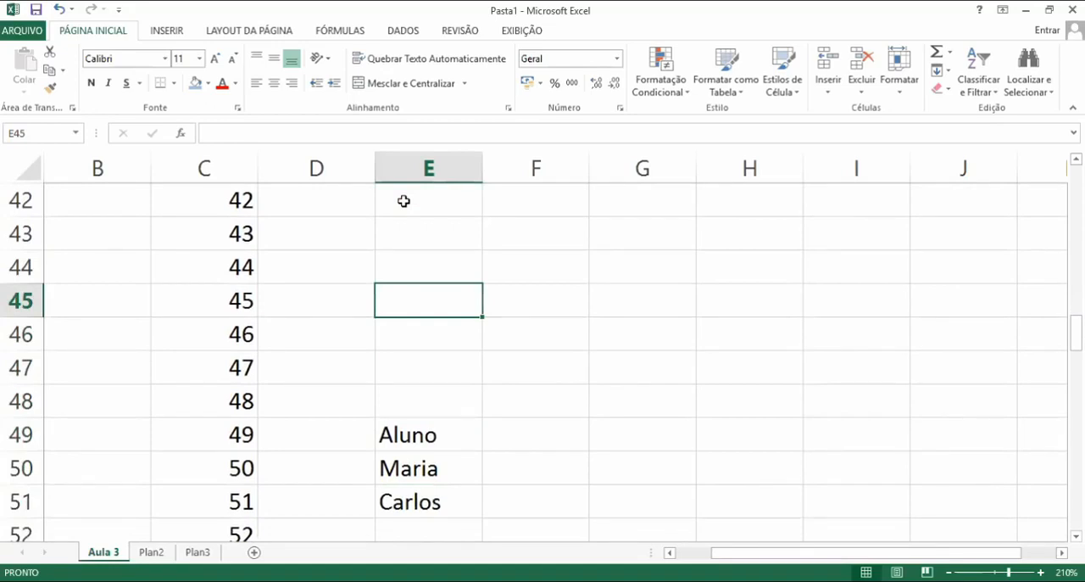
{"action": "key", "text": "End"}
{"action": "key", "text": "Down"}
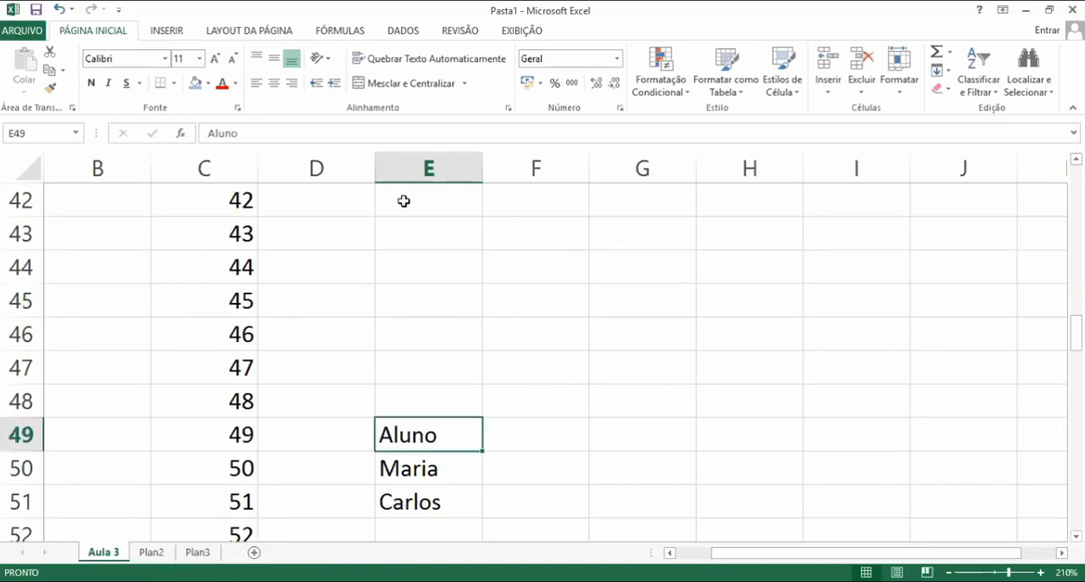
Jump between the separate blocks of names in column E and step back up to the empty cells above them
{"action": "key", "text": "ctrl+Down"}
{"action": "key", "text": "ctrl+Down"}
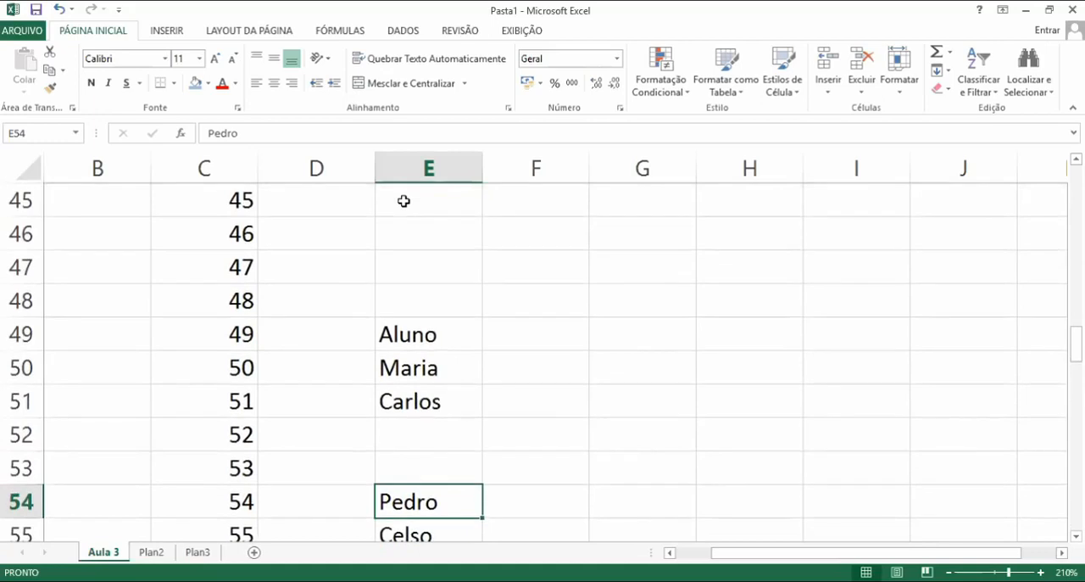
{"action": "key", "text": "Up"}
{"action": "key", "text": "Up"}
{"action": "key", "text": "Up"}
{"action": "key", "text": "Up"}
{"action": "key", "text": "Up"}
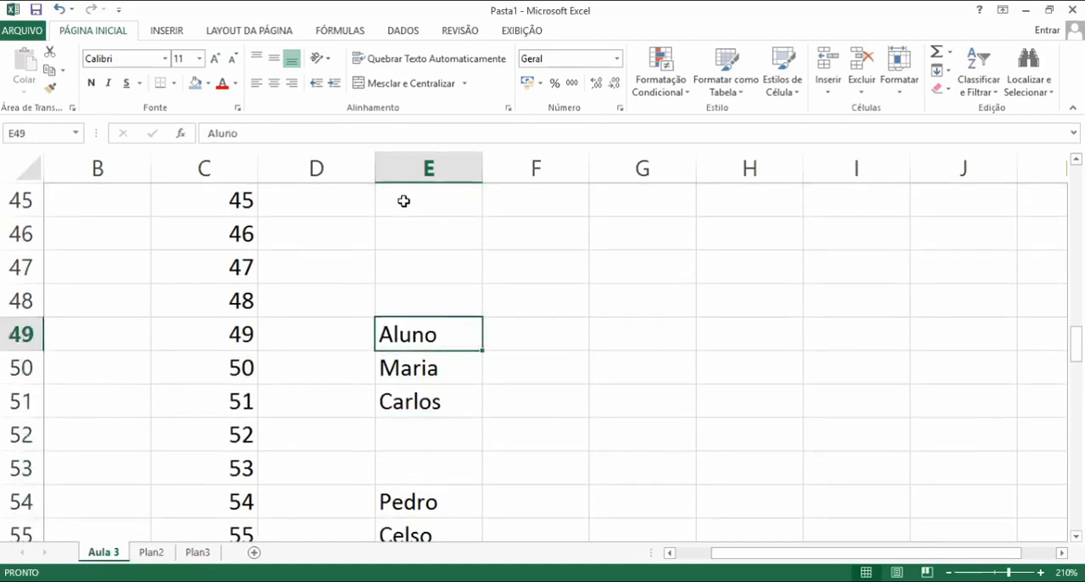
{"action": "key", "text": "End"}
{"action": "key", "text": "Down"}
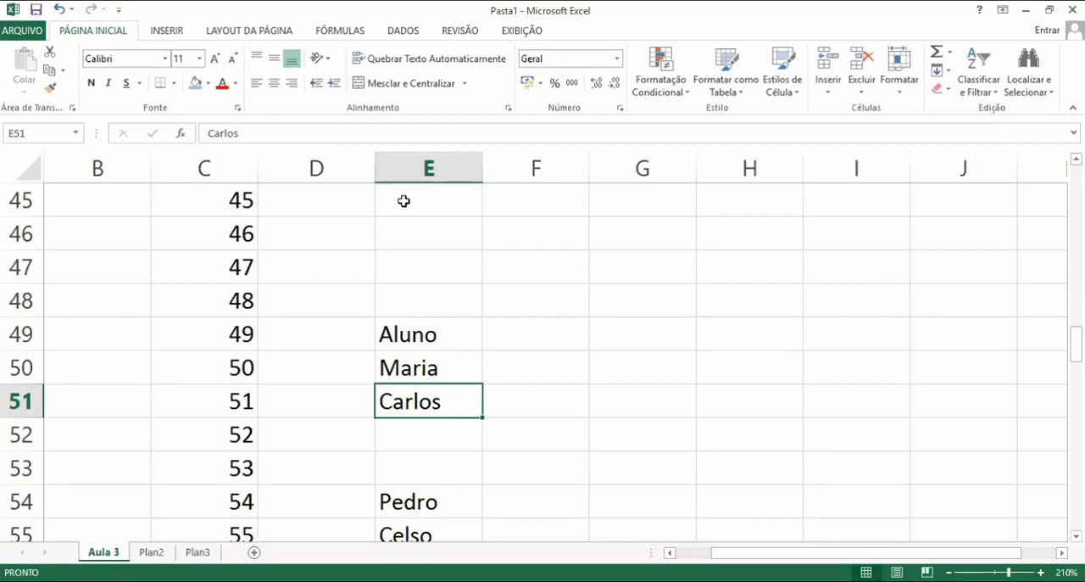
{"action": "key", "text": "Up"}
{"action": "key", "text": "Up"}
{"action": "key", "text": "Down"}
{"action": "key", "text": "Down"}
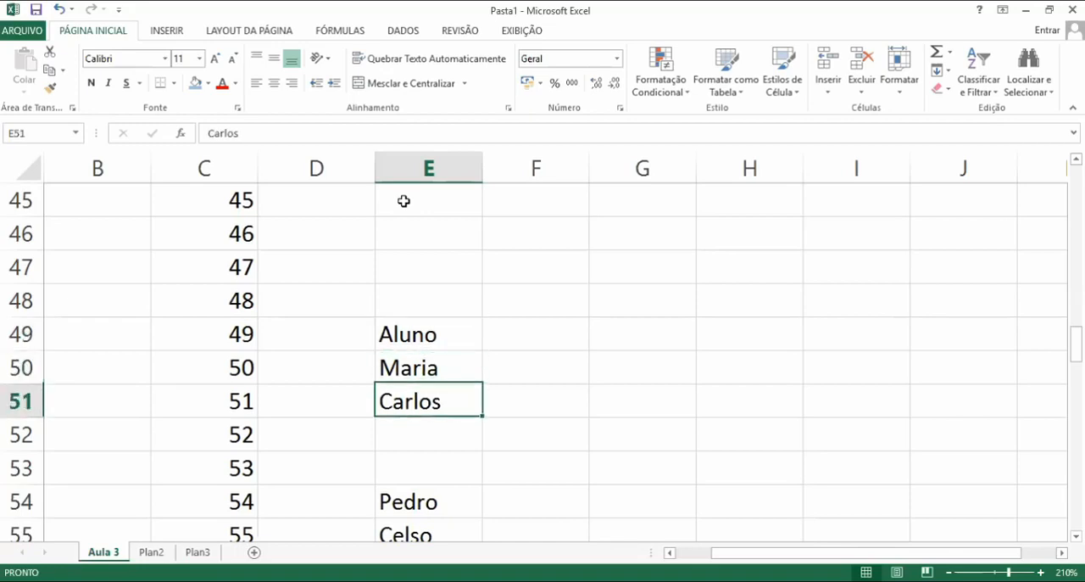
{"action": "key", "text": "Down"}
{"action": "key", "text": "Up"}
{"action": "key", "text": "Up"}
{"action": "key", "text": "Up"}
{"action": "key", "text": "Up"}
{"action": "key", "text": "Up"}
{"action": "key", "text": "Up"}
{"action": "key", "text": "Up"}
{"action": "key", "text": "Up"}
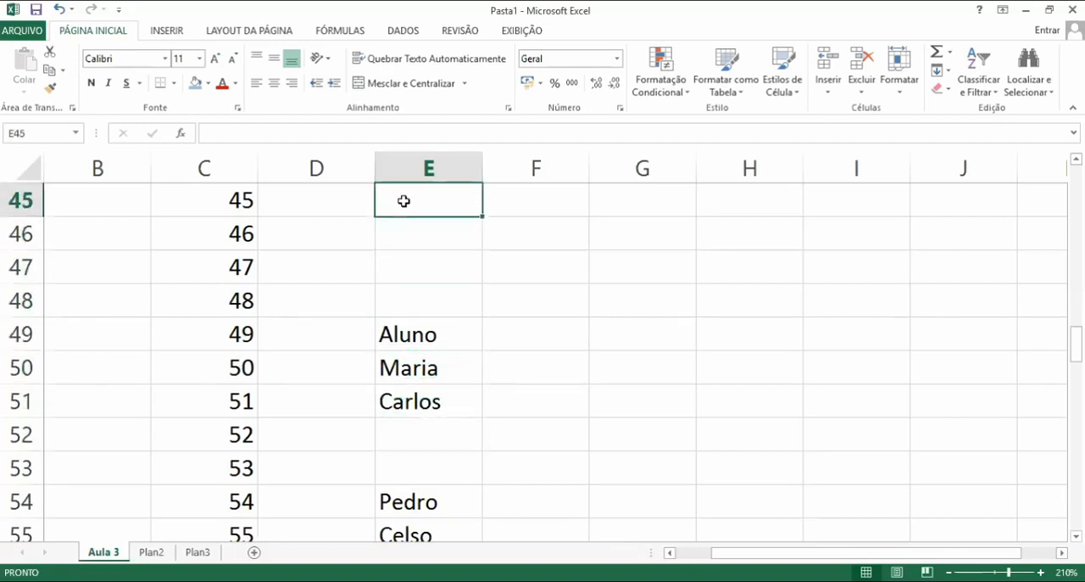
{"action": "key", "text": "Down"}
{"action": "key", "text": "Down"}
{"action": "key", "text": "Down"}
{"action": "key", "text": "Up"}
{"action": "key", "text": "Up"}
{"action": "key", "text": "Up"}
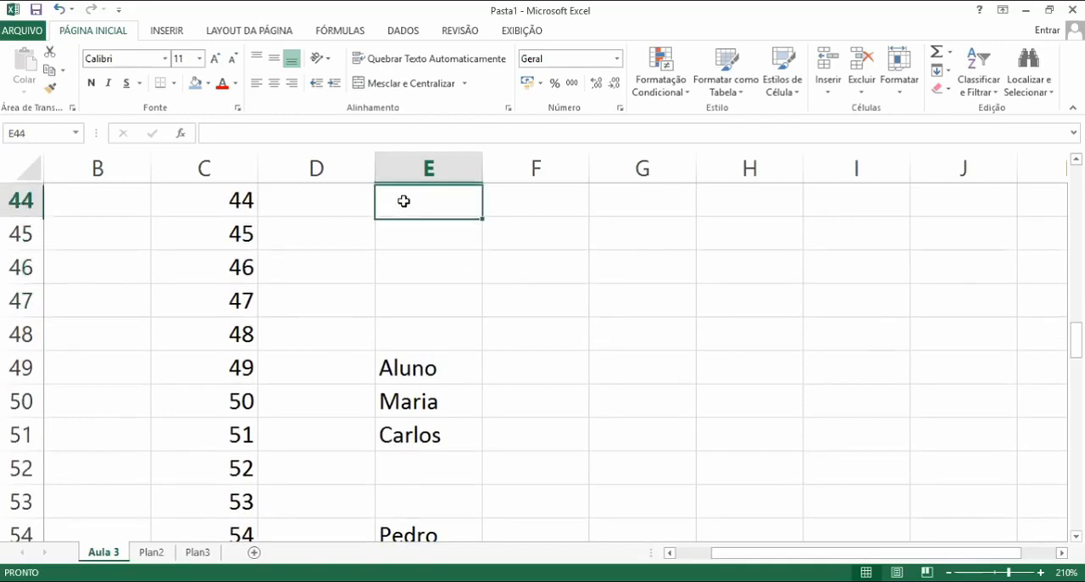
{"action": "key", "text": "Up"}
{"action": "key", "text": "Up"}
{"action": "key", "text": "Down"}
{"action": "key", "text": "Down"}
{"action": "key", "text": "Down"}
{"action": "key", "text": "Down"}
{"action": "key", "text": "Down"}
{"action": "key", "text": "Down"}
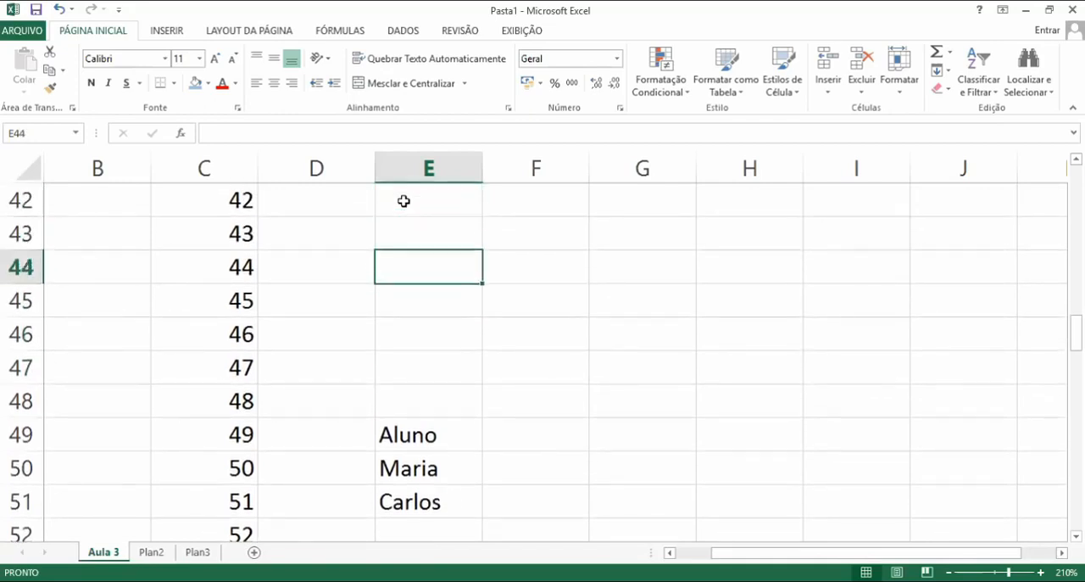
{"action": "key", "text": "Up"}
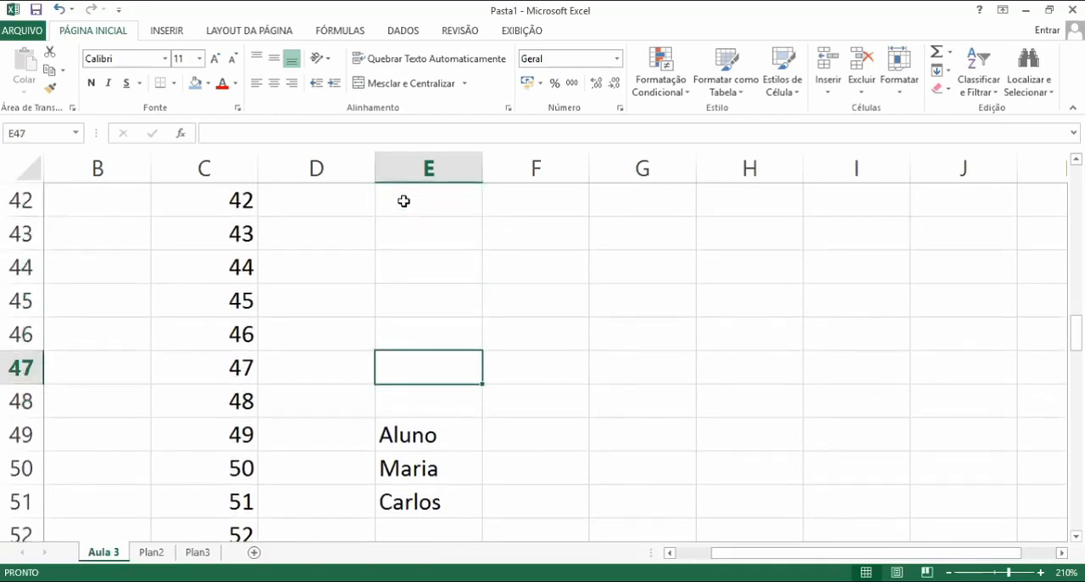
Move into the numbered series in column C and jump to its first cell
{"action": "key", "text": "Left"}
{"action": "key", "text": "Left"}
{"action": "key", "text": "Up"}
{"action": "key", "text": "Up"}
{"action": "key", "text": "Up"}
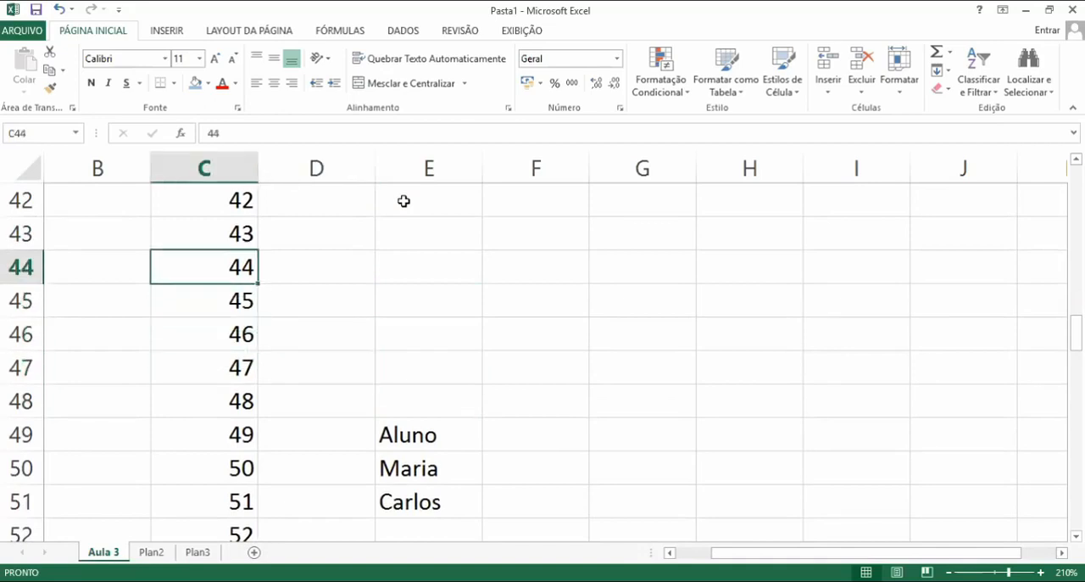
{"action": "key", "text": "Down"}
{"action": "key", "text": "Down"}
{"action": "key", "text": "Up"}
{"action": "key", "text": "Up"}
{"action": "key", "text": "Up"}
{"action": "key", "text": "Up"}
{"action": "key", "text": "Up"}
{"action": "key", "text": "Up"}
{"action": "key", "text": "Up"}
{"action": "key", "text": "Up"}
{"action": "key", "text": "Up"}
{"action": "key", "text": "Up"}
{"action": "key", "text": "Up"}
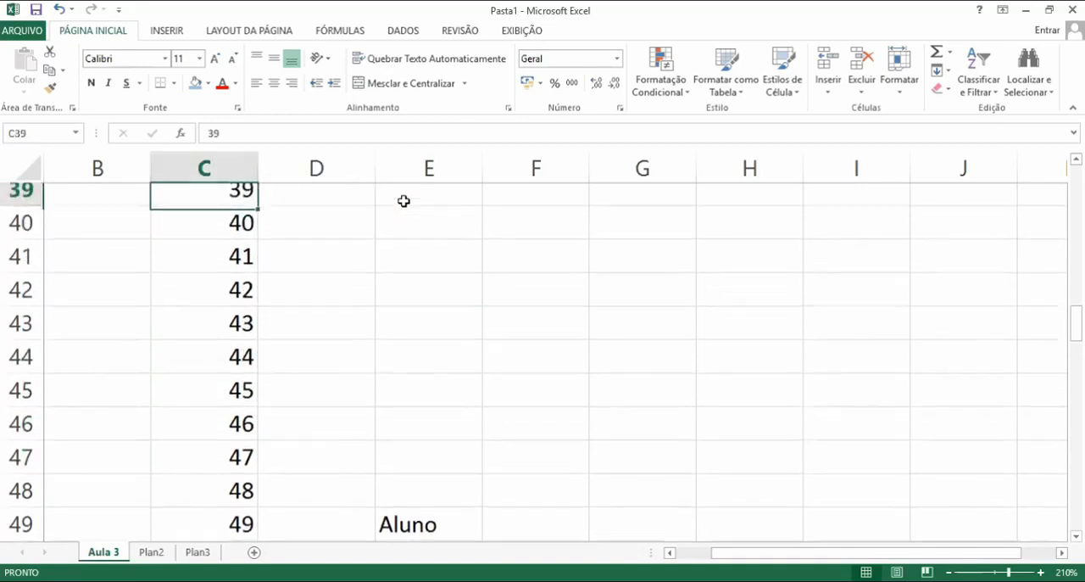
{"action": "key", "text": "Down"}
{"action": "key", "text": "Down"}
{"action": "key", "text": "Down"}
{"action": "key", "text": "Down"}
{"action": "key", "text": "Down"}
{"action": "key", "text": "Down"}
{"action": "key", "text": "Down"}
{"action": "key", "text": "Down"}
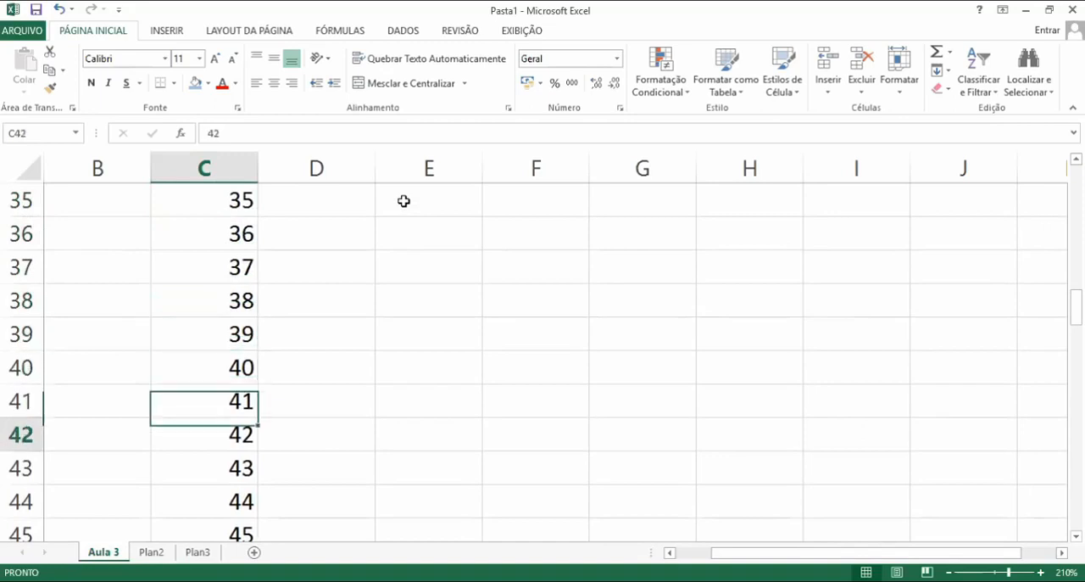
{"action": "key", "text": "End"}
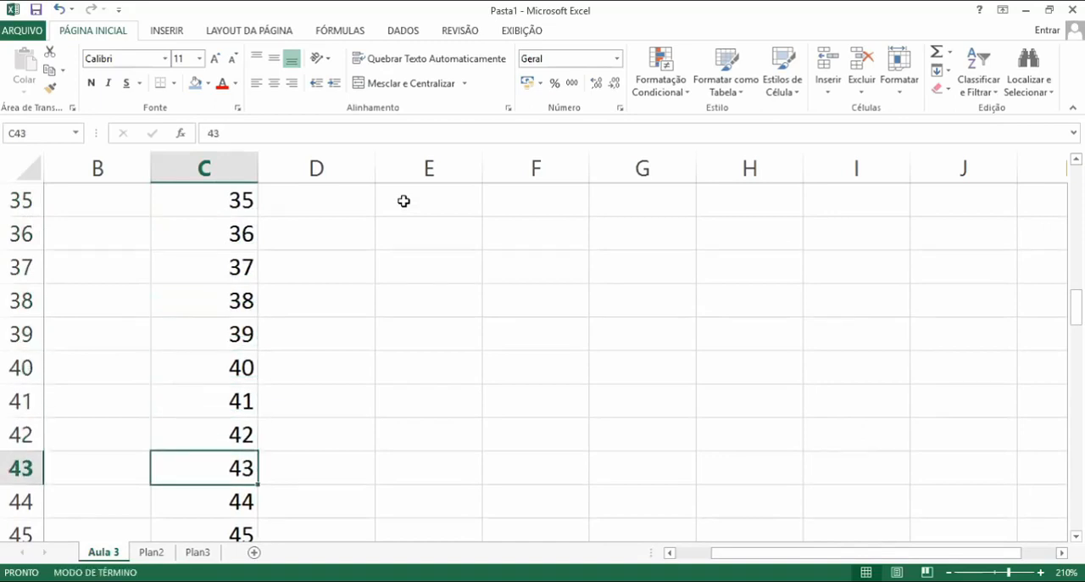
{"action": "key", "text": "Up"}
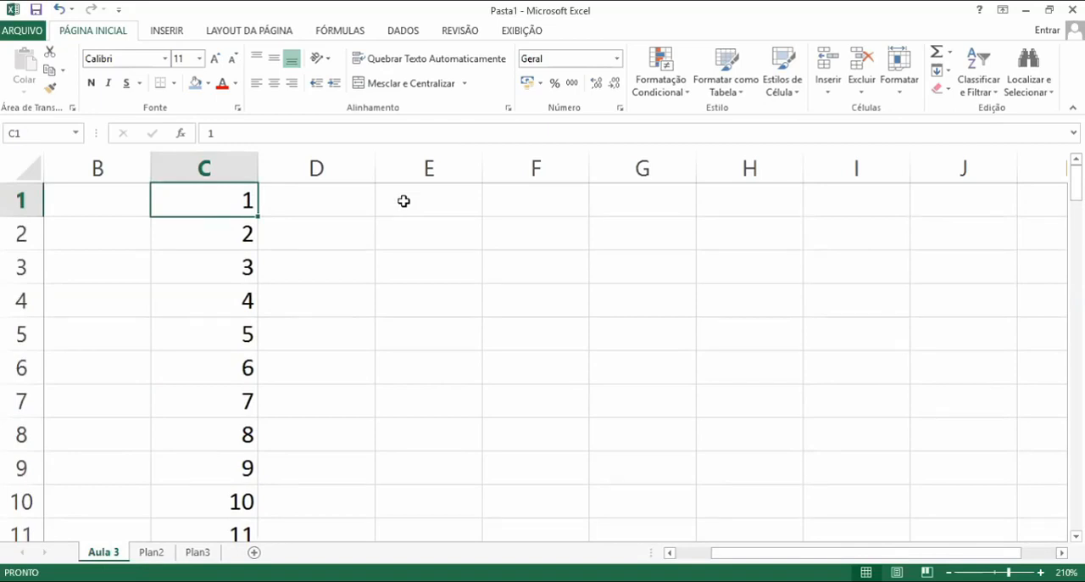
Jump to the last number of the column C series and step through the empty cells below it
{"action": "key", "text": "End"}
{"action": "key", "text": "Down"}
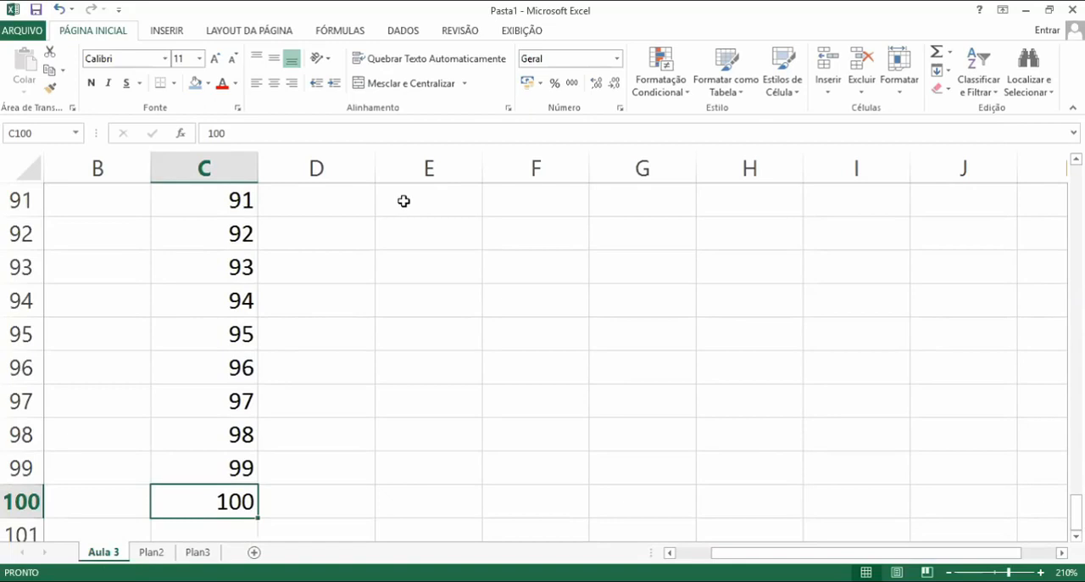
{"action": "key", "text": "Down"}
{"action": "key", "text": "Down"}
{"action": "key", "text": "Down"}
{"action": "key", "text": "Down"}
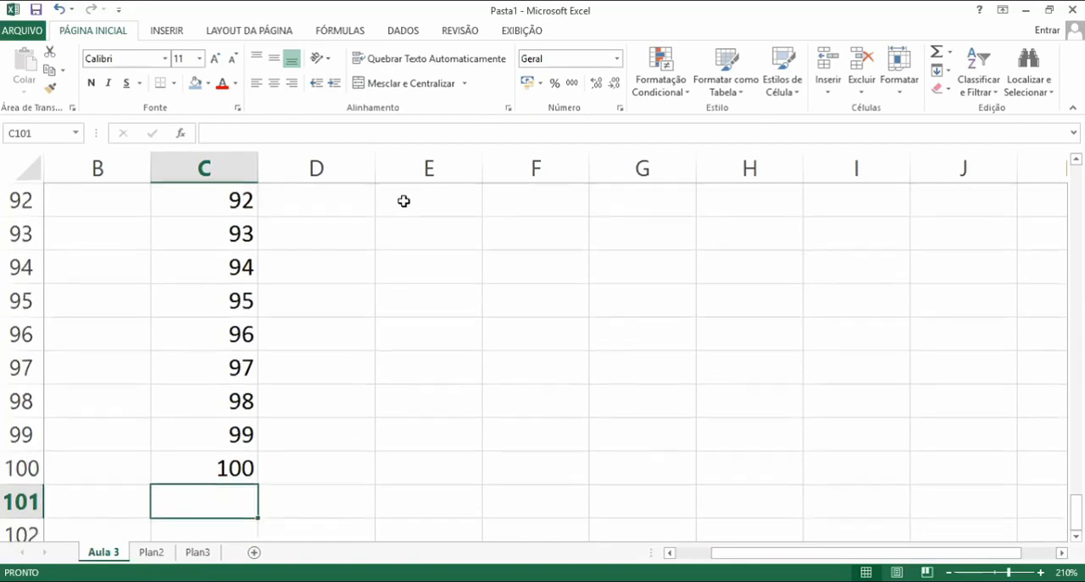
{"action": "key", "text": "Up"}
{"action": "key", "text": "Up"}
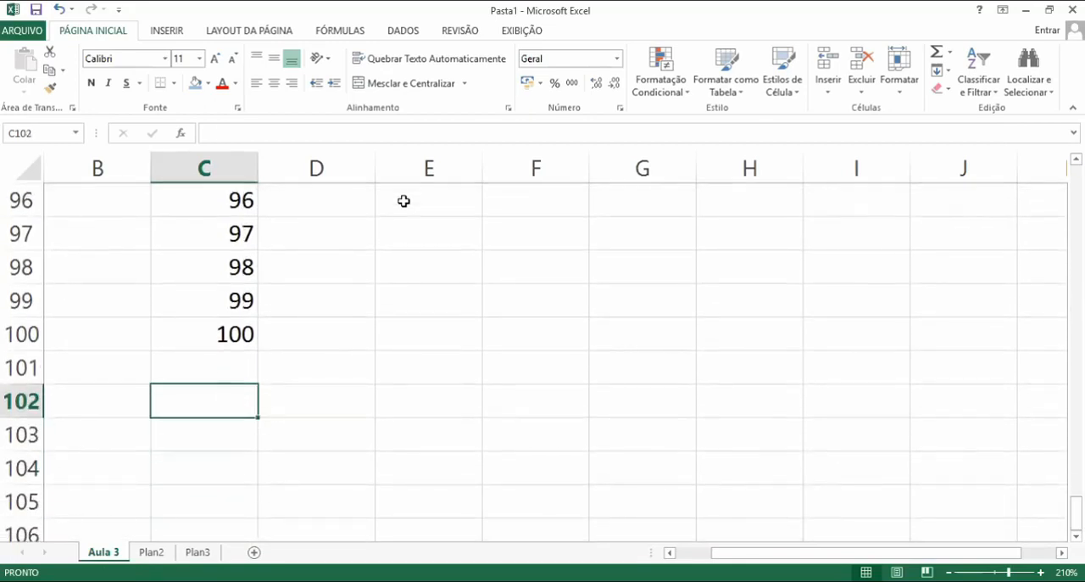
{"action": "key", "text": "Down"}
{"action": "key", "text": "Down"}
{"action": "key", "text": "Up"}
{"action": "key", "text": "Up"}
{"action": "key", "text": "Up"}
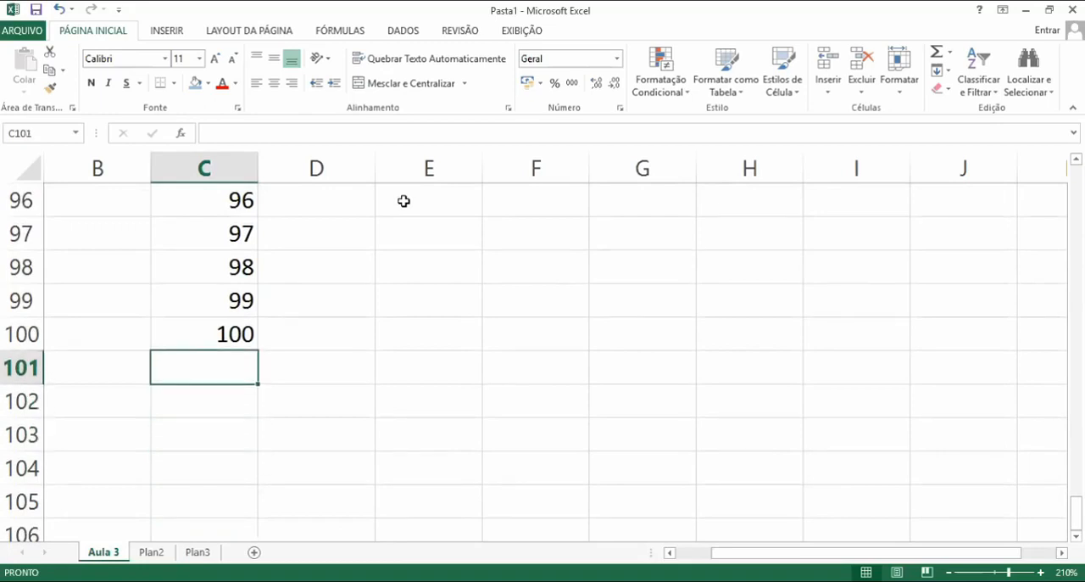
{"action": "key", "text": "Down"}
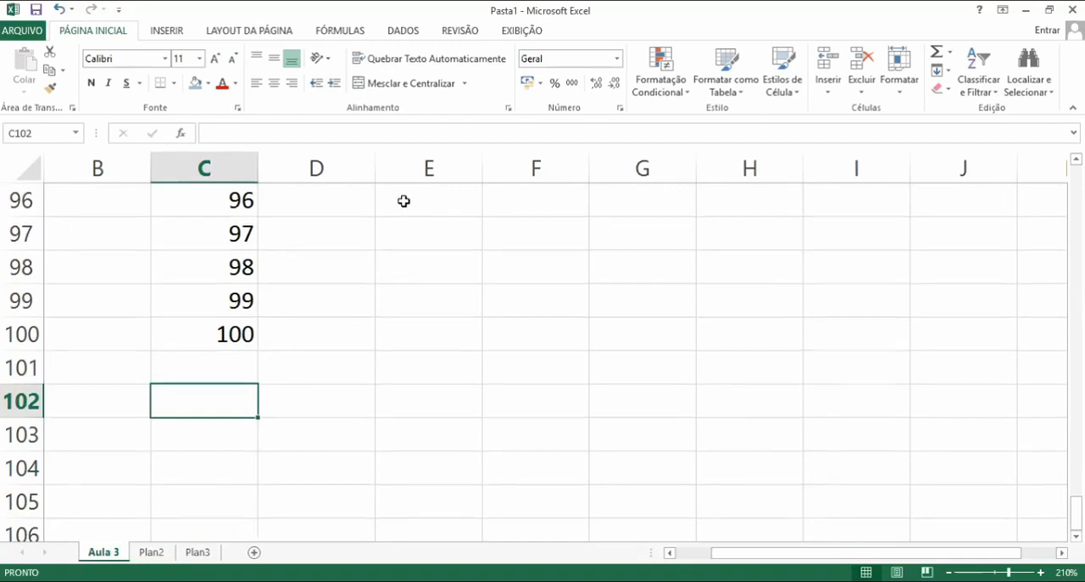
{"action": "key", "text": "Up"}
{"action": "key", "text": "Down"}
{"action": "key", "text": "Up"}
{"action": "key", "text": "Down"}
{"action": "key", "text": "Down"}
{"action": "key", "text": "Down"}
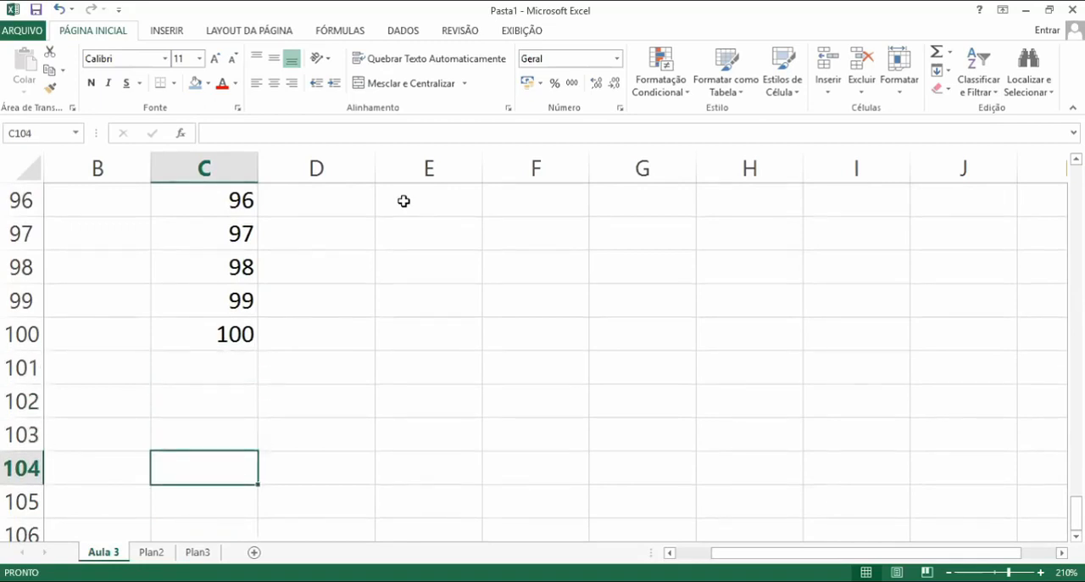
{"action": "key", "text": "Up"}
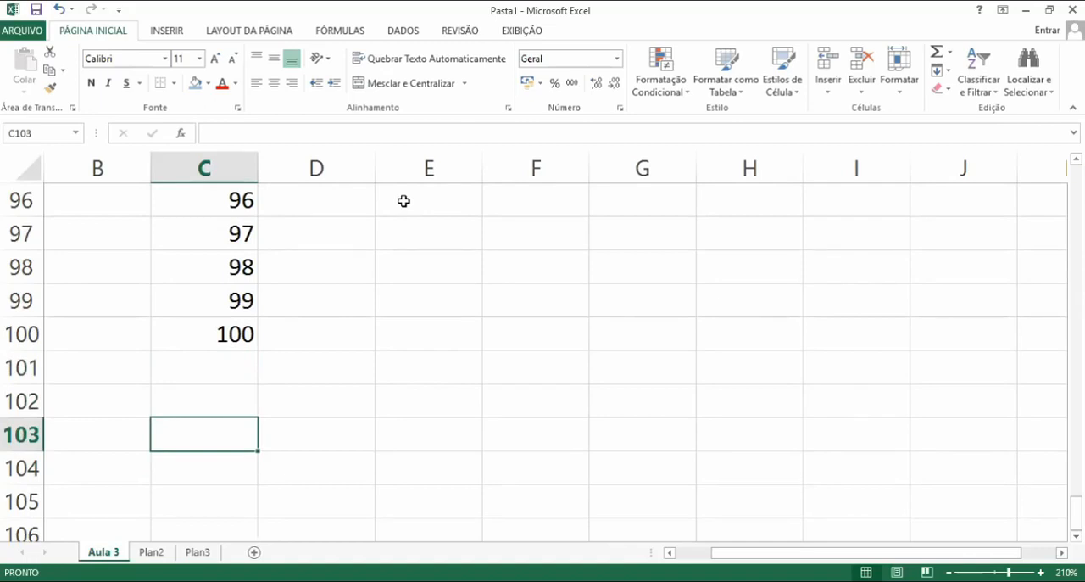
Jump to the last row of the worksheet, return to the top of column C, and select E1
{"action": "key", "text": "End"}
{"action": "key", "text": "Down"}
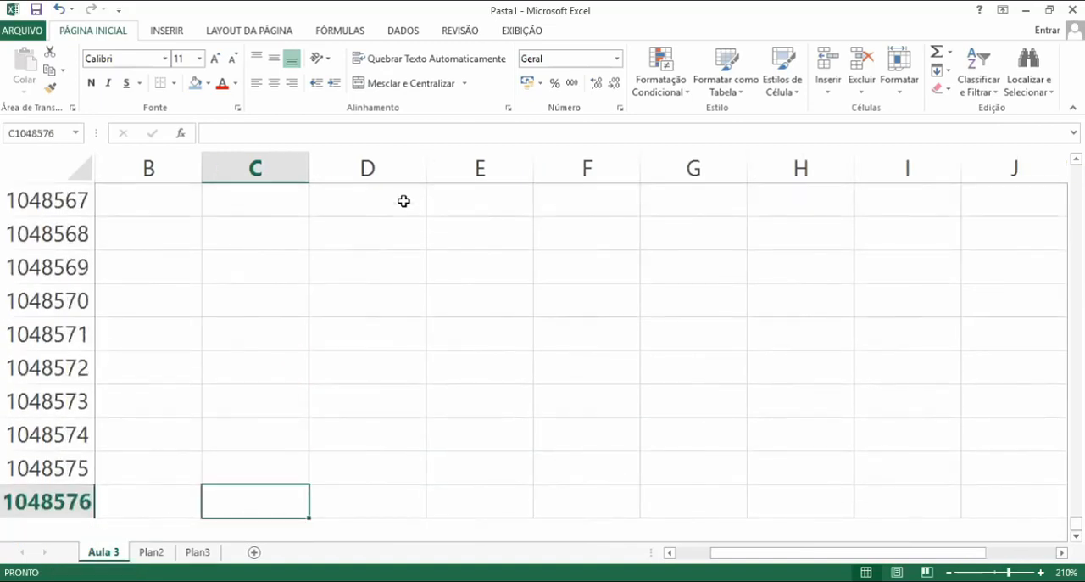
{"action": "key", "text": "End"}
{"action": "key", "text": "Up"}
{"action": "key", "text": "End"}
{"action": "key", "text": "Up"}
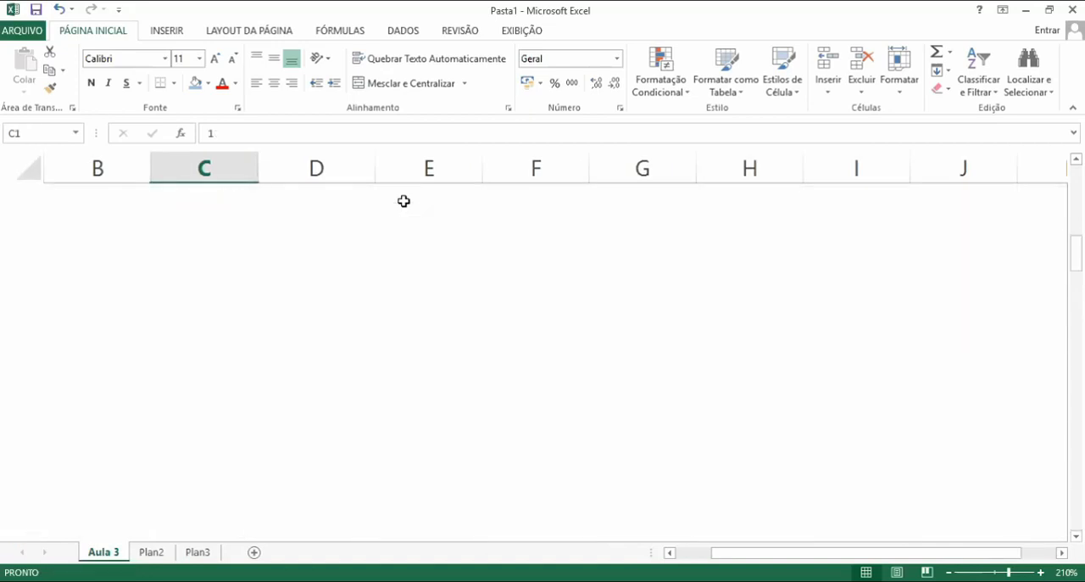
{"action": "left_click", "coordinate": [404, 201]}
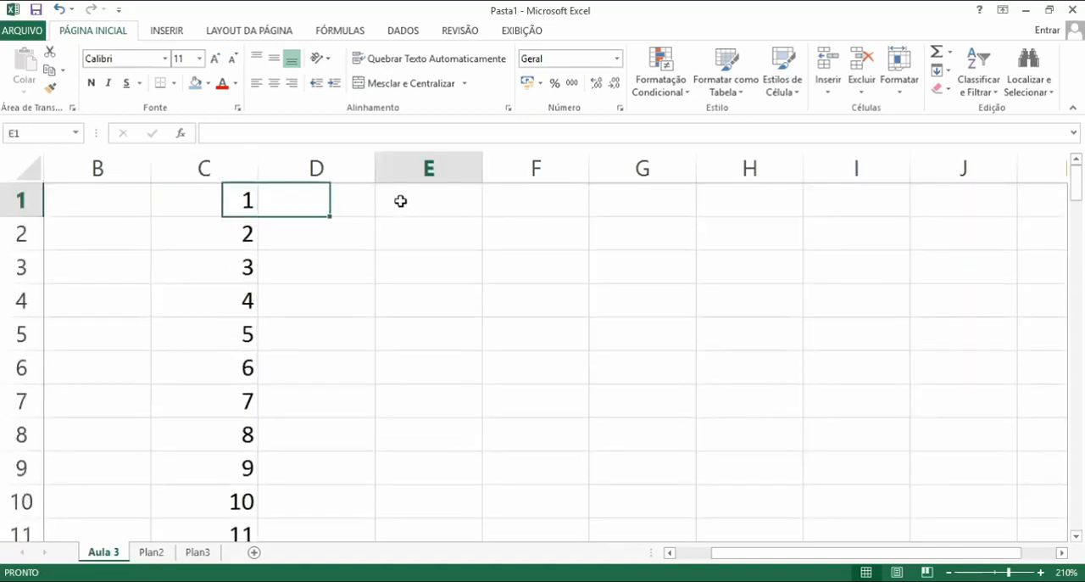
{"action": "right_click", "coordinate": [404, 200]}
{"action": "left_click", "coordinate": [317, 245]}
{"action": "left_click", "coordinate": [245, 230]}
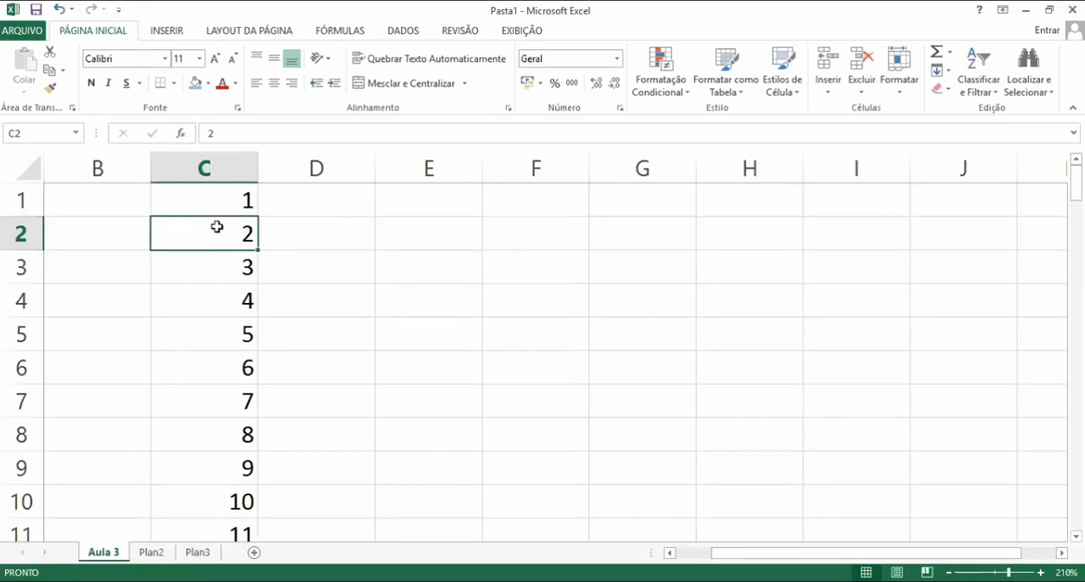
{"action": "left_click", "coordinate": [426, 249]}
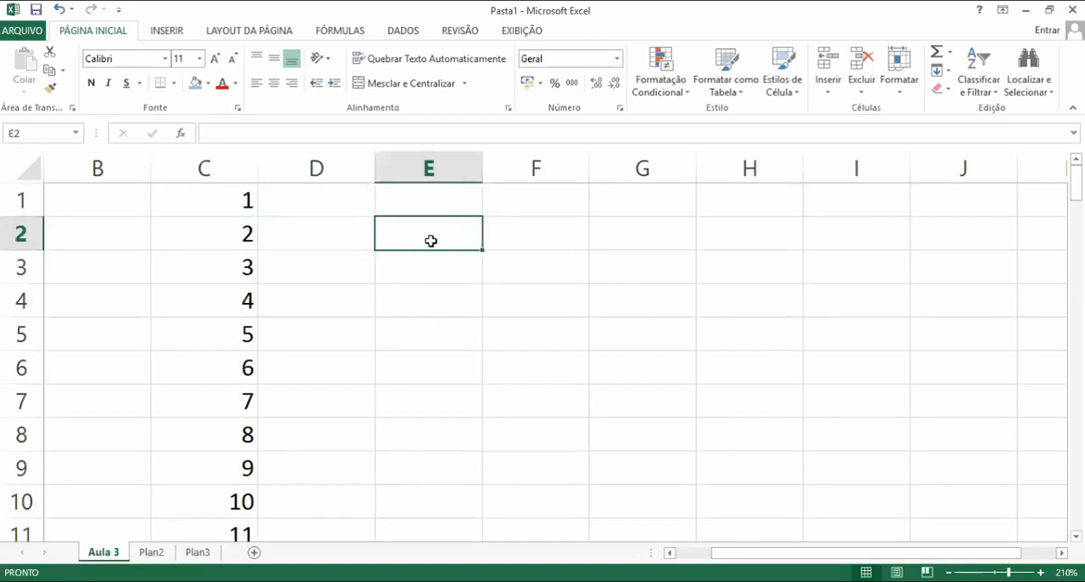
{"action": "key", "text": "Up"}
{"action": "key", "text": "Right"}
{"action": "key", "text": "Right"}
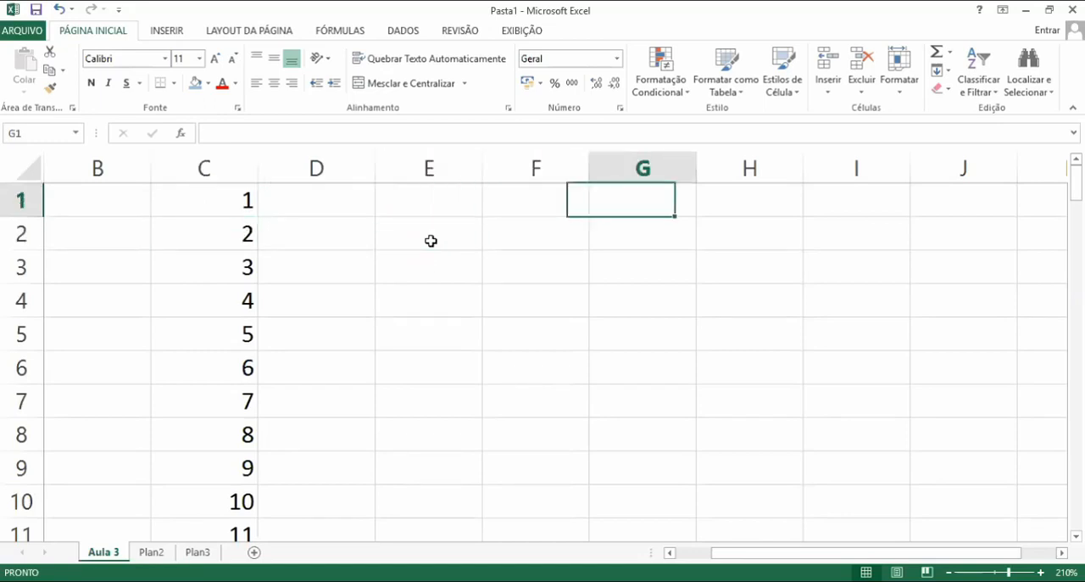
{"action": "key", "text": "Down"}
{"action": "key", "text": "Left"}
{"action": "key", "text": "Up"}
{"action": "key", "text": "Down"}
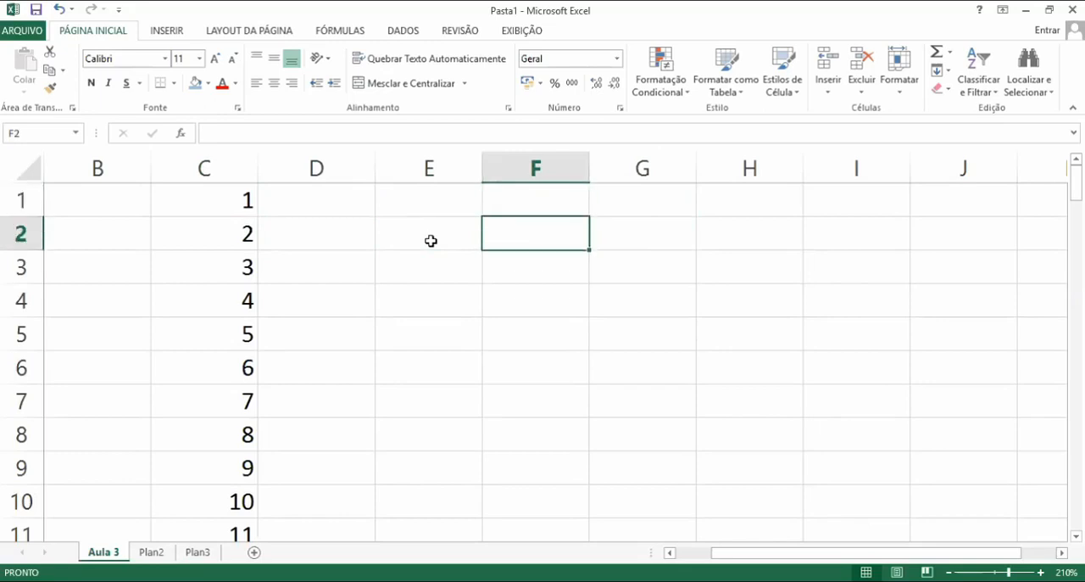
Enter 1 in cell F2
{"action": "type", "text": "1"}
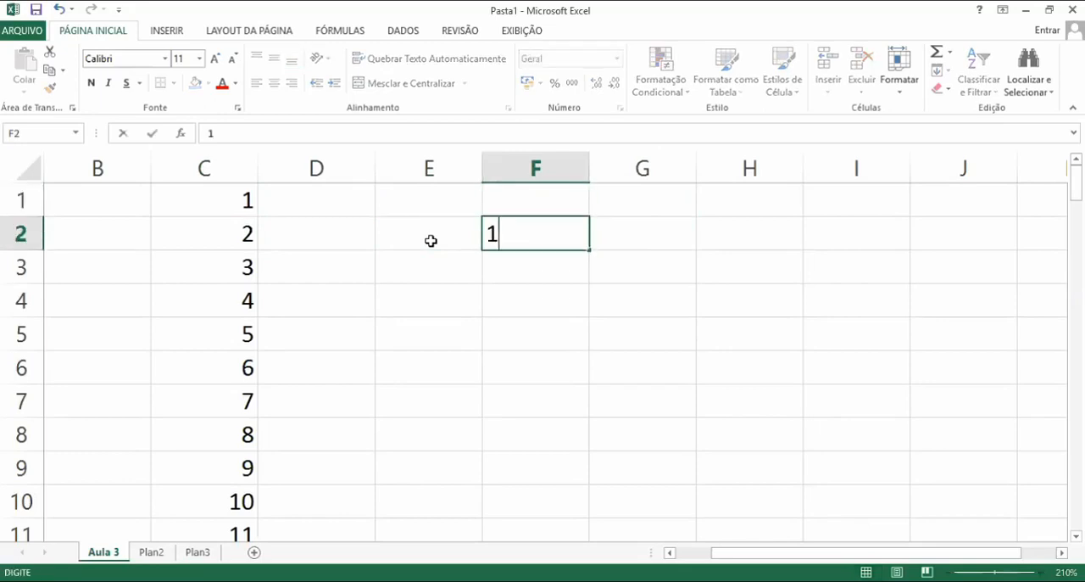
{"action": "key", "text": "Return"}
Fill F2 down to F6 as a series, review the auto-fill options, and clear the filled cells F3:F6
{"action": "left_click", "coordinate": [573, 236]}
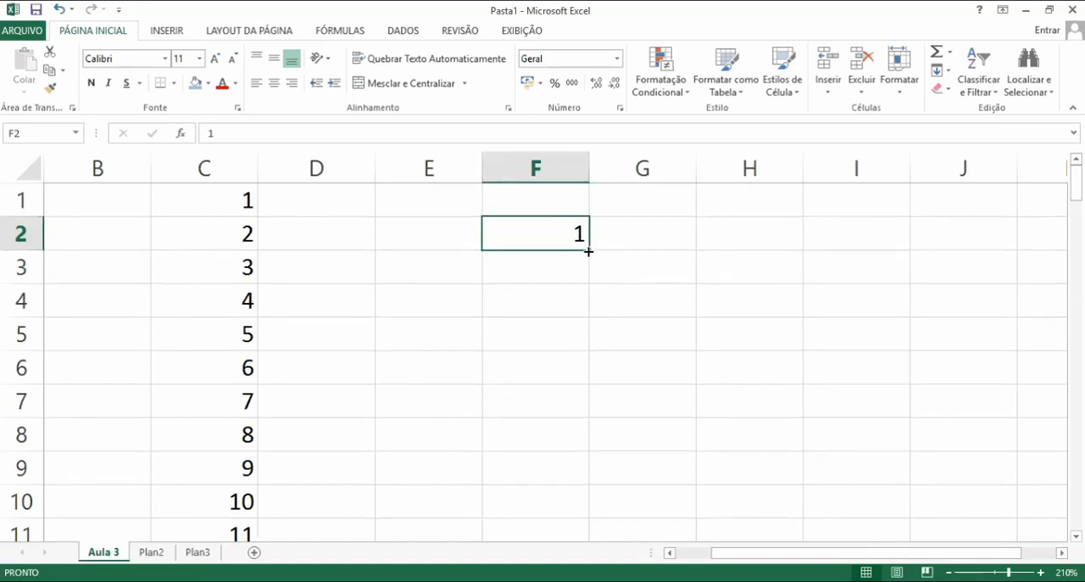
{"action": "left_click_drag", "start_coordinate": [589, 251], "coordinate": [582, 381]}
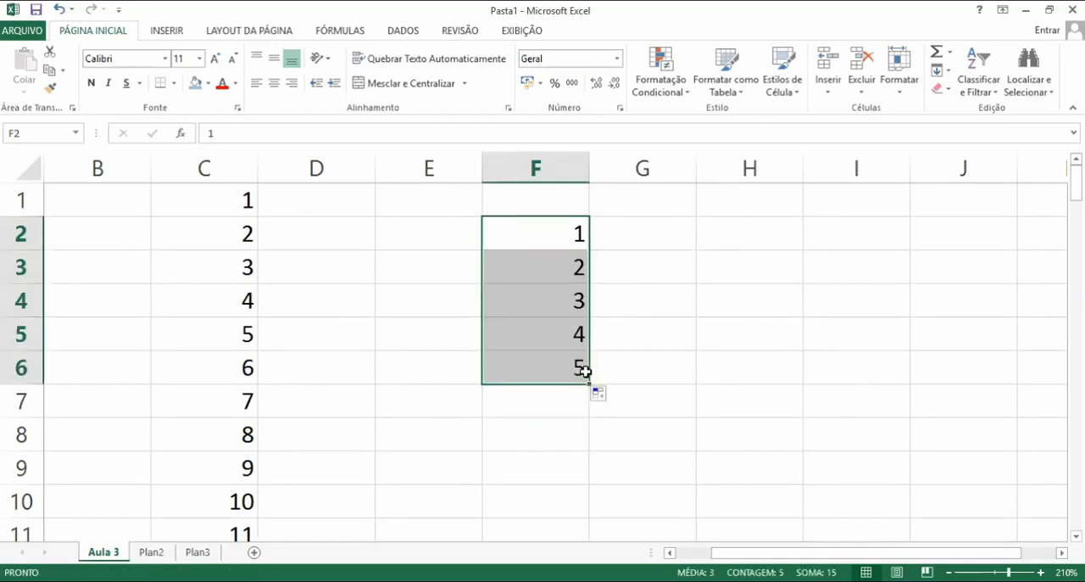
{"action": "left_click", "coordinate": [618, 344]}
{"action": "left_click", "coordinate": [599, 393]}
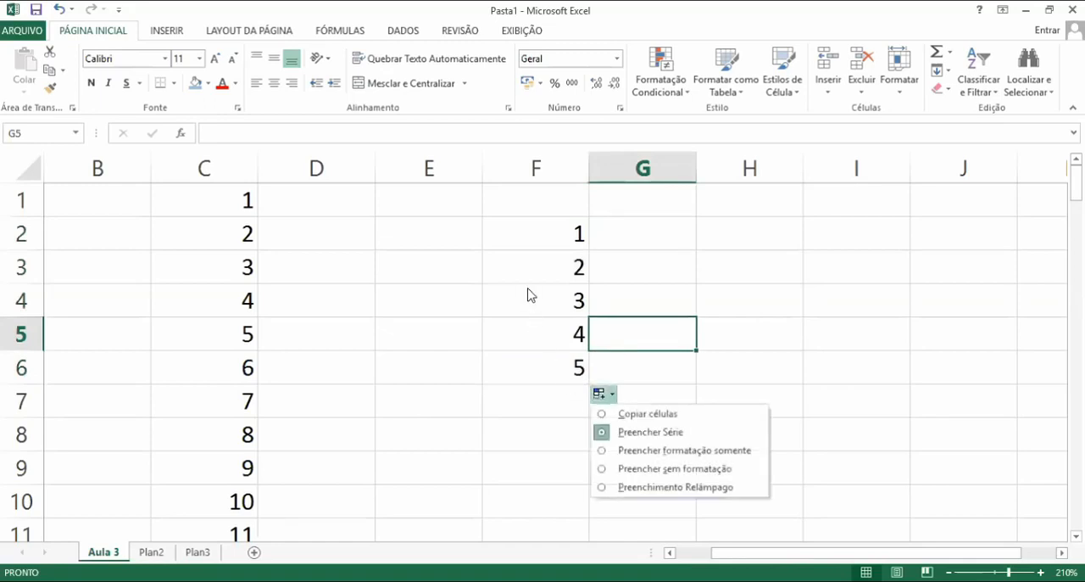
{"action": "left_click", "coordinate": [569, 344]}
{"action": "left_click_drag", "start_coordinate": [543, 274], "coordinate": [564, 366]}
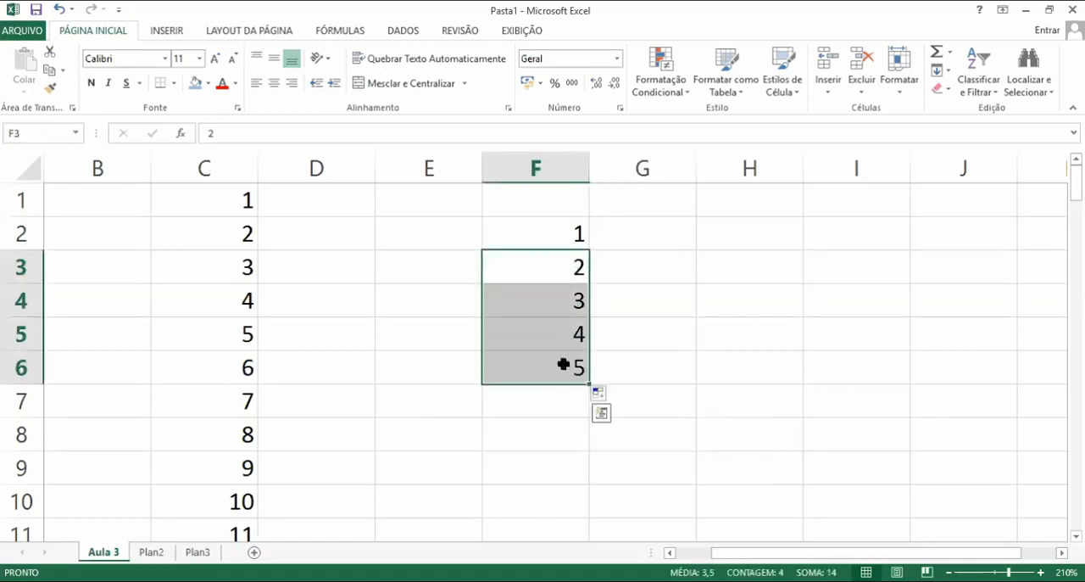
{"action": "key", "text": "Delete"}
Fill cell F2 down to F7 with copies of 1
{"action": "left_click", "coordinate": [572, 236]}
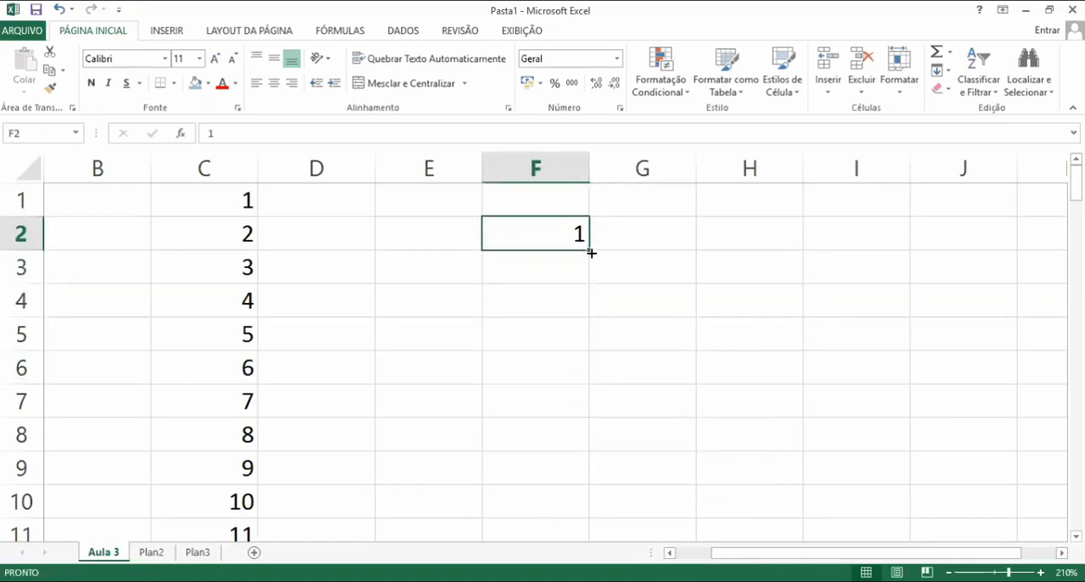
{"action": "left_click_drag", "start_coordinate": [591, 253], "coordinate": [579, 403]}
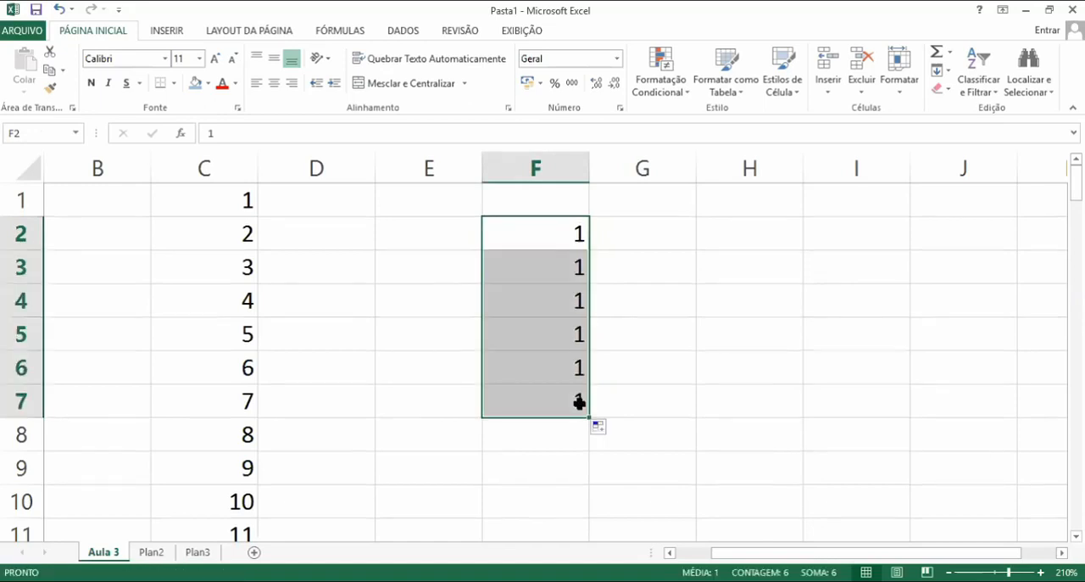
Enter janeiro in H2 and fill it down to H7 to create a month series
{"action": "left_click", "coordinate": [737, 240]}
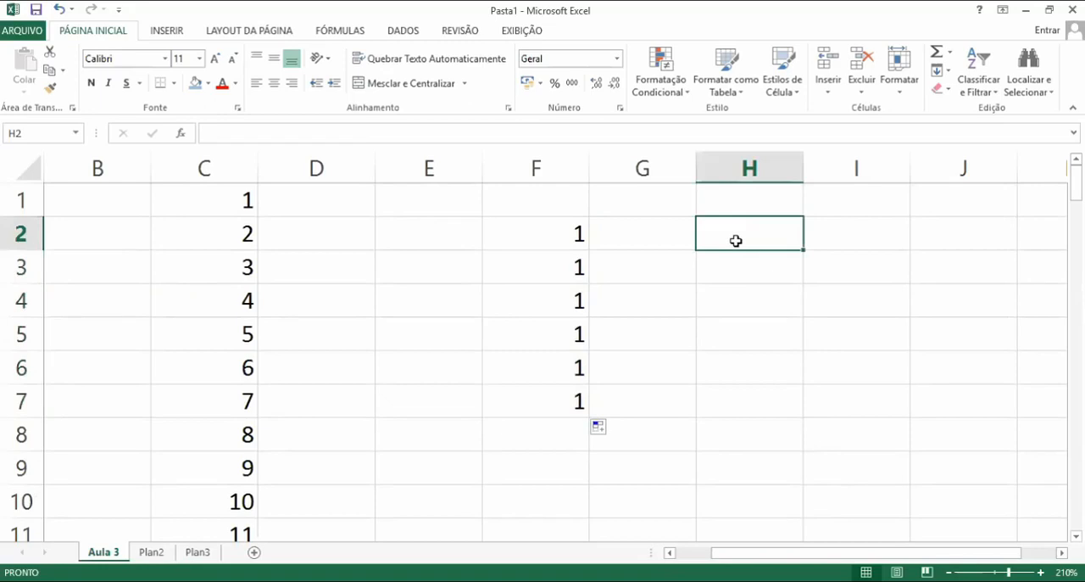
{"action": "type", "text": "janeiro"}
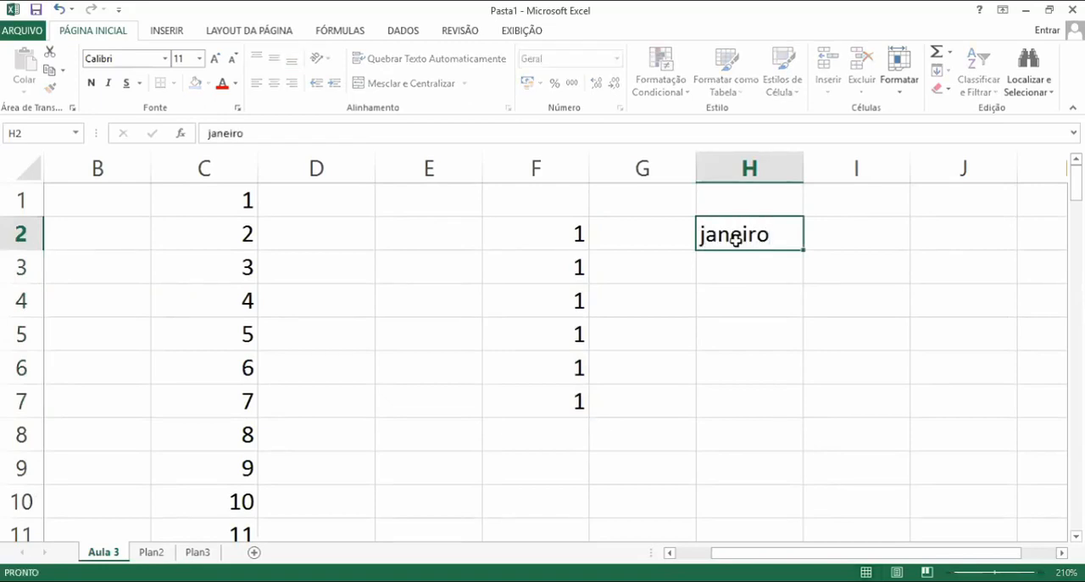
{"action": "key", "text": "Return"}
{"action": "left_click", "coordinate": [736, 240]}
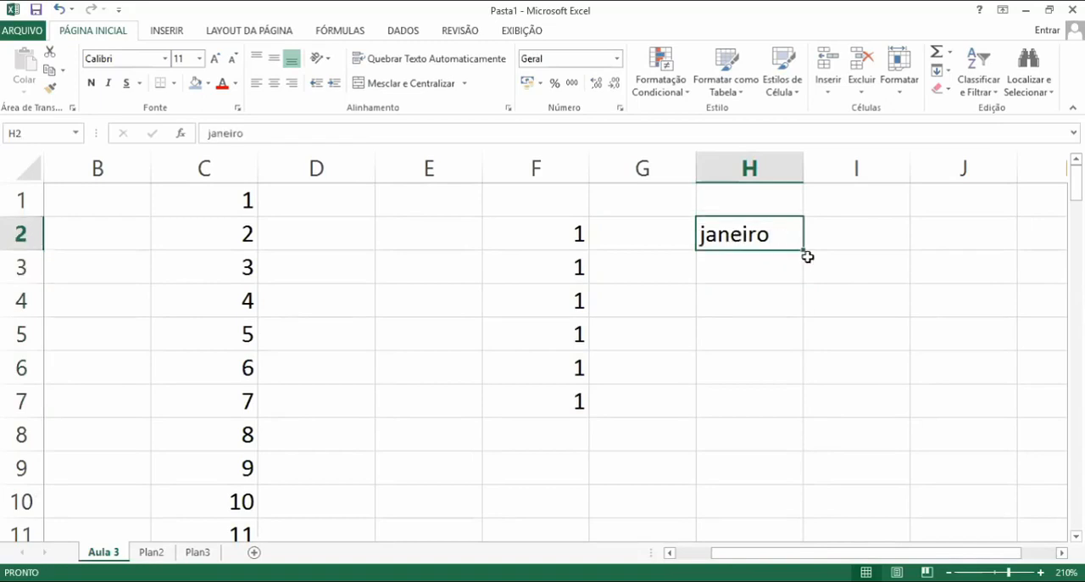
{"action": "left_click_drag", "start_coordinate": [803, 251], "coordinate": [801, 431]}
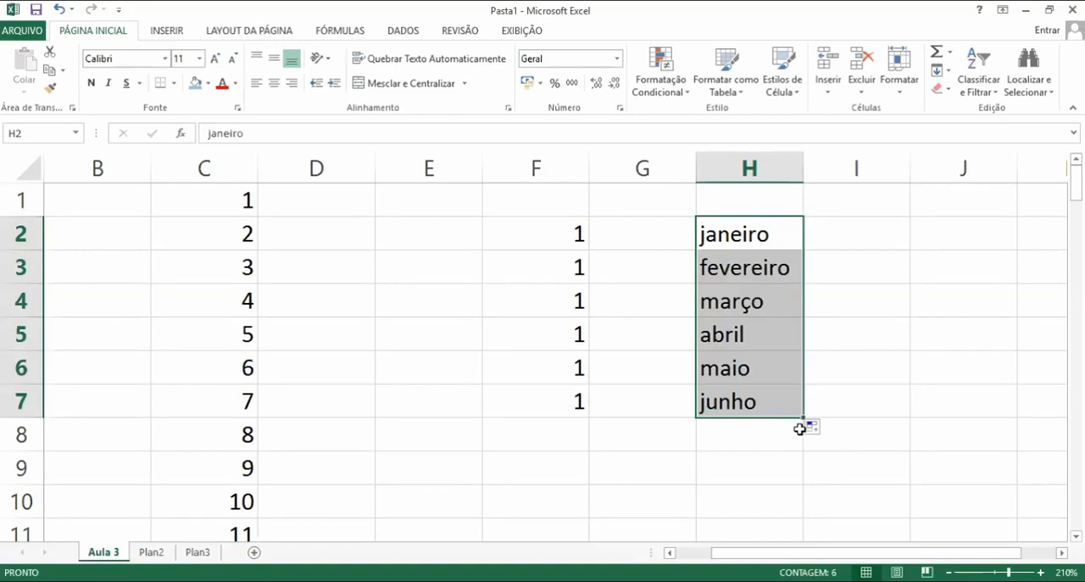
Enter maio in J2 and fill it down to J6 as a month series
{"action": "left_click", "coordinate": [900, 303]}
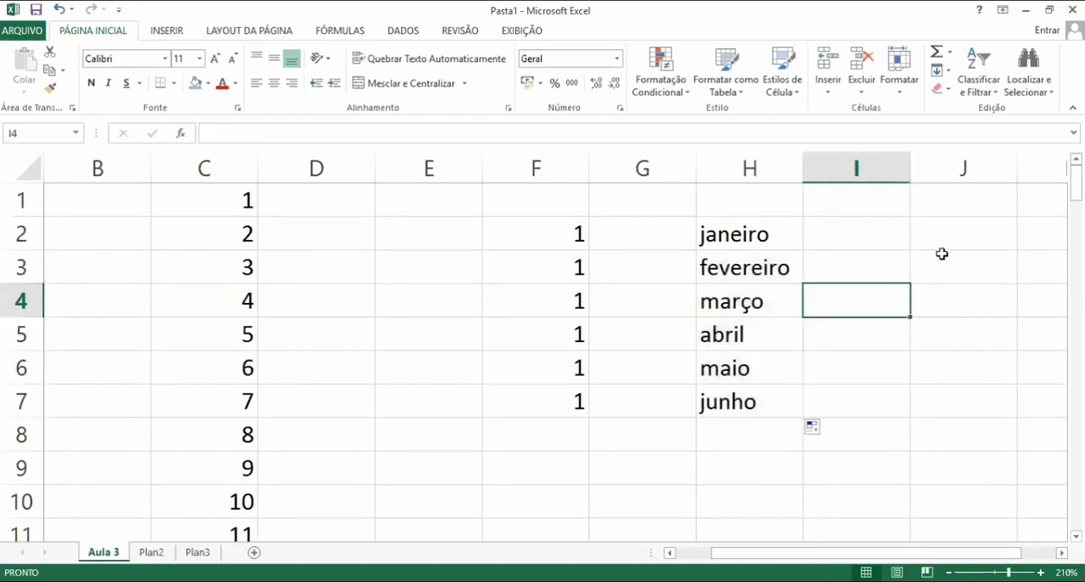
{"action": "left_click", "coordinate": [953, 232]}
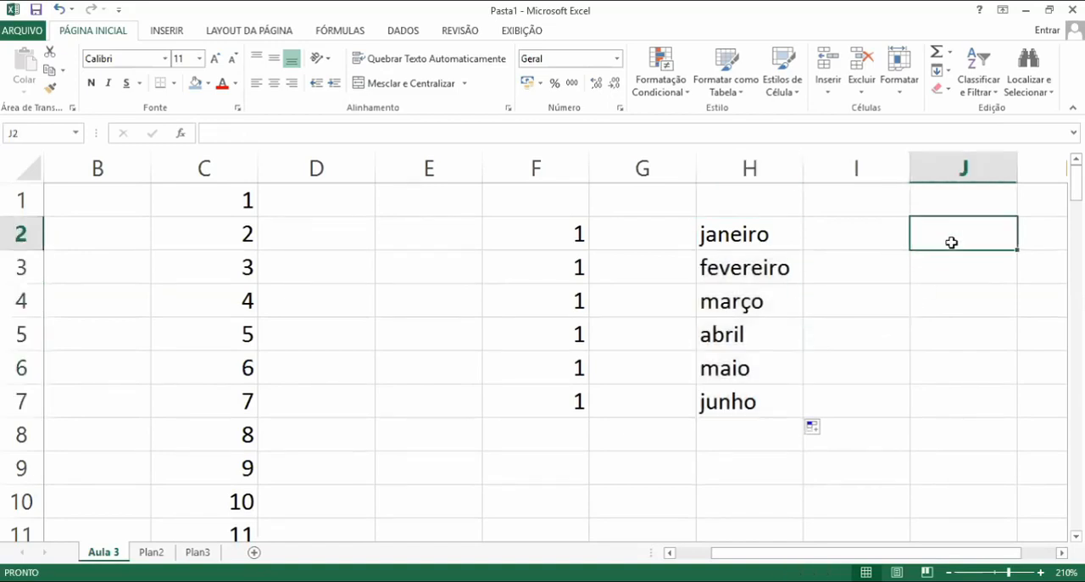
{"action": "type", "text": "mario"}
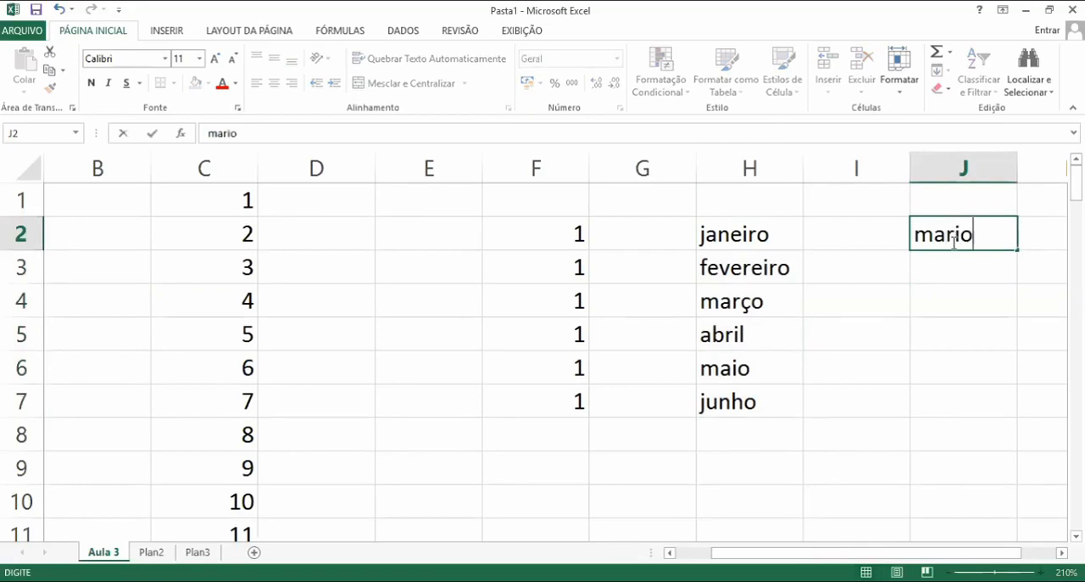
{"action": "key", "text": "BackSpace"}
{"action": "key", "text": "BackSpace"}
{"action": "key", "text": "BackSpace"}
{"action": "type", "text": "io"}
{"action": "key", "text": "Return"}
{"action": "left_click", "coordinate": [953, 236]}
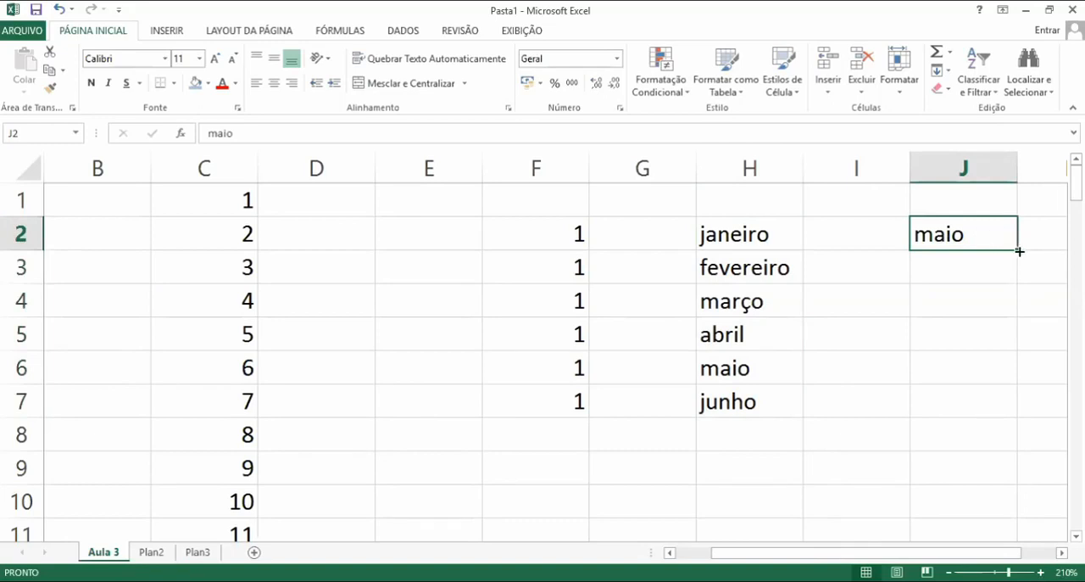
{"action": "left_click_drag", "start_coordinate": [1016, 250], "coordinate": [1014, 366]}
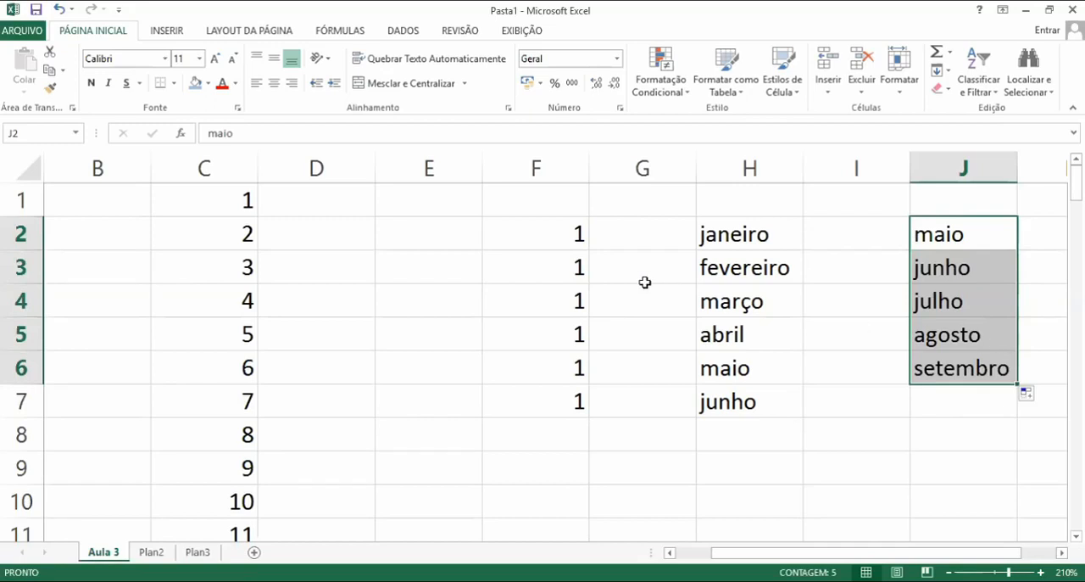
{"action": "left_click", "coordinate": [83, 203]}
{"action": "left_click_drag", "start_coordinate": [314, 218], "coordinate": [838, 464]}
{"action": "left_click", "coordinate": [577, 396]}
{"action": "left_click", "coordinate": [486, 327]}
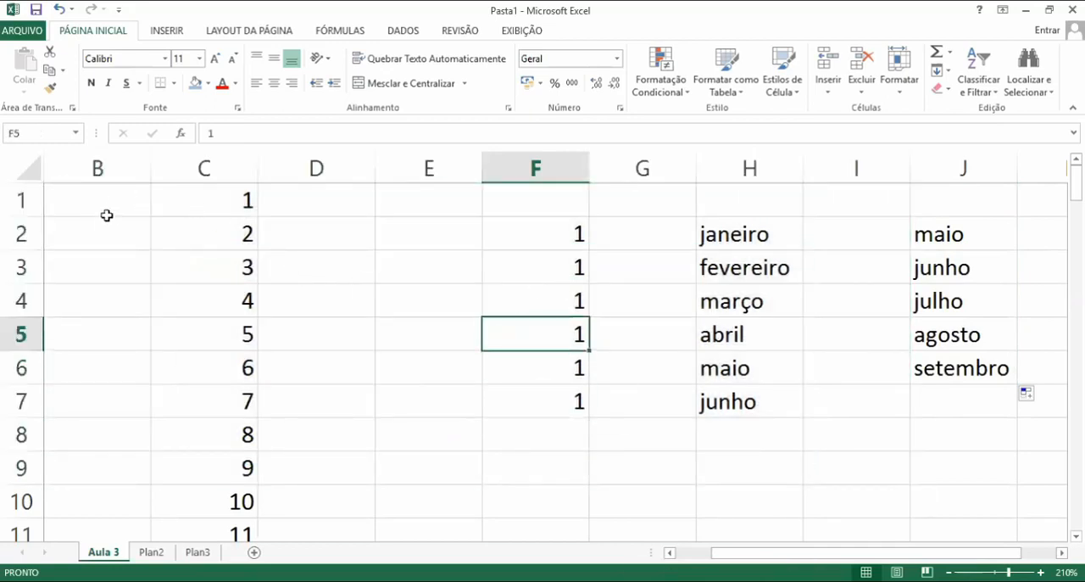
{"action": "key", "text": "Left"}
{"action": "key", "text": "Left"}
{"action": "key", "text": "Left"}
{"action": "key", "text": "Left"}
{"action": "key", "text": "Left"}
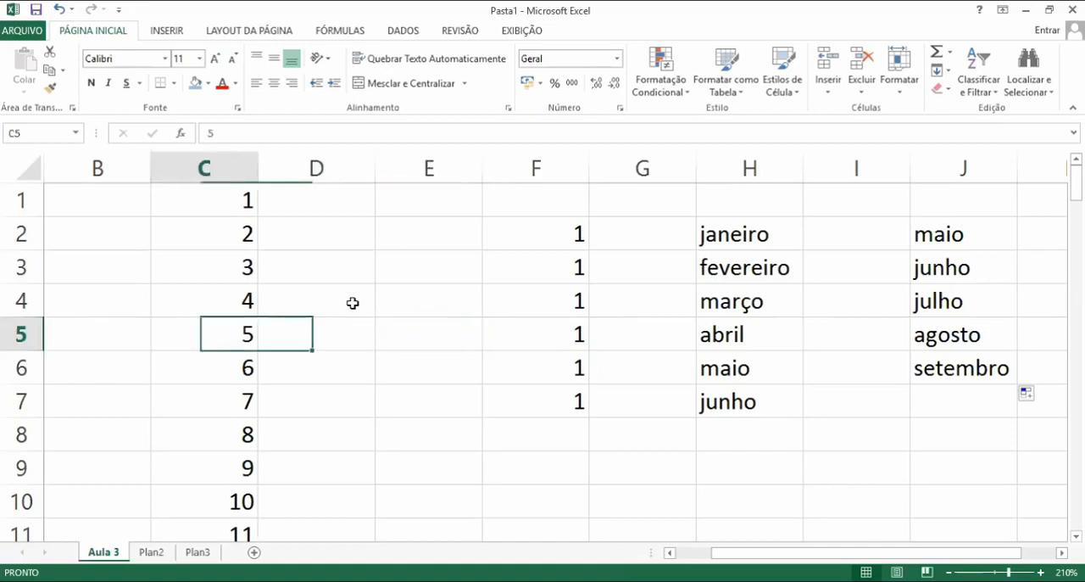
{"action": "key", "text": "Up"}
{"action": "key", "text": "Up"}
{"action": "key", "text": "Up"}
{"action": "key", "text": "Up"}
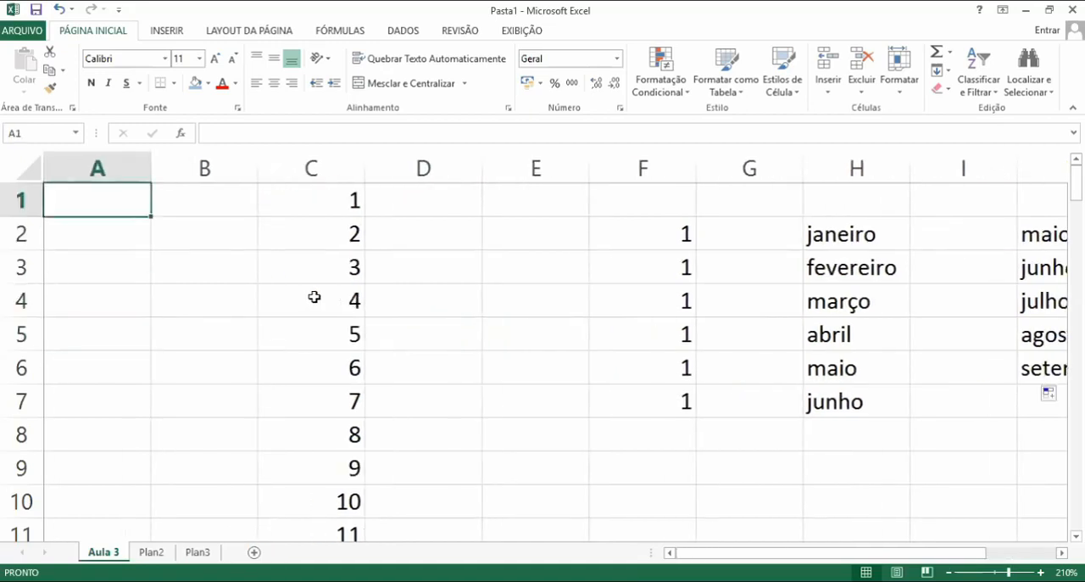
Select the whole worksheet and clear all its contents
{"action": "left_click", "coordinate": [14, 170]}
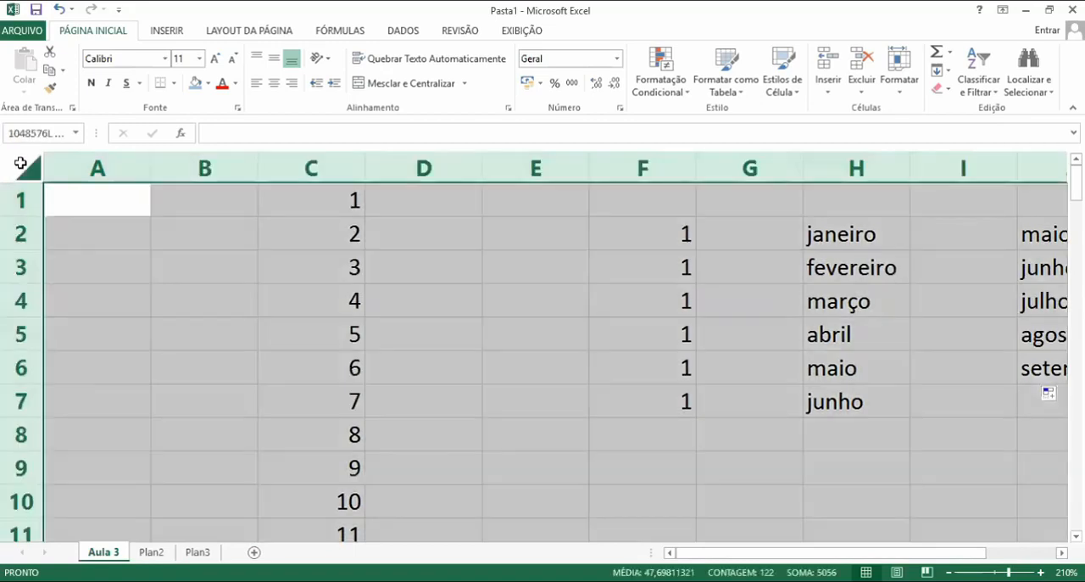
{"action": "left_click", "coordinate": [181, 243]}
{"action": "left_click", "coordinate": [25, 171]}
{"action": "left_click", "coordinate": [198, 255]}
{"action": "left_click", "coordinate": [29, 173]}
{"action": "left_click", "coordinate": [344, 293]}
{"action": "left_click", "coordinate": [13, 170]}
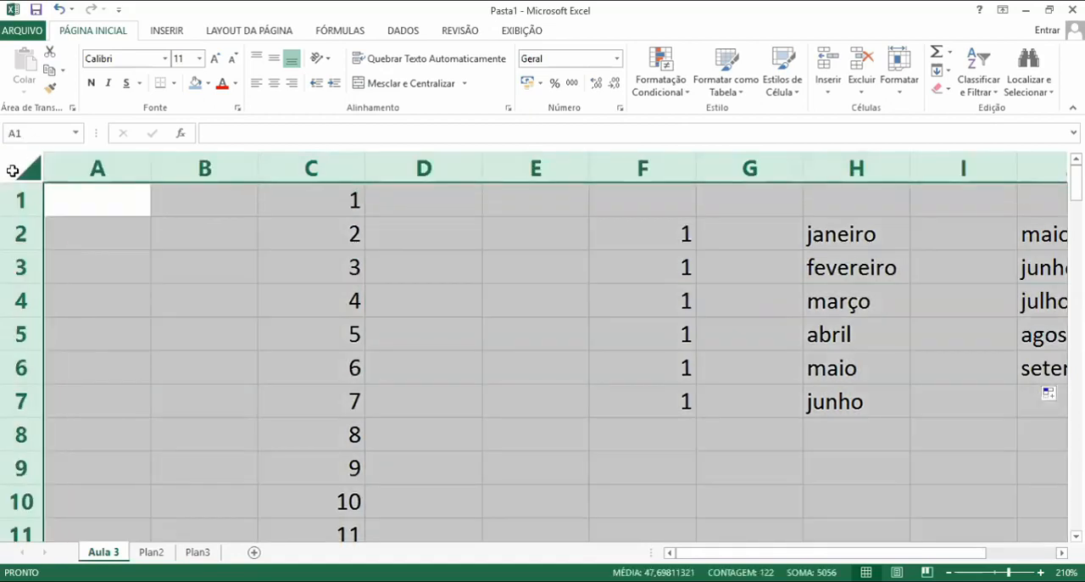
{"action": "key", "text": "Delete"}
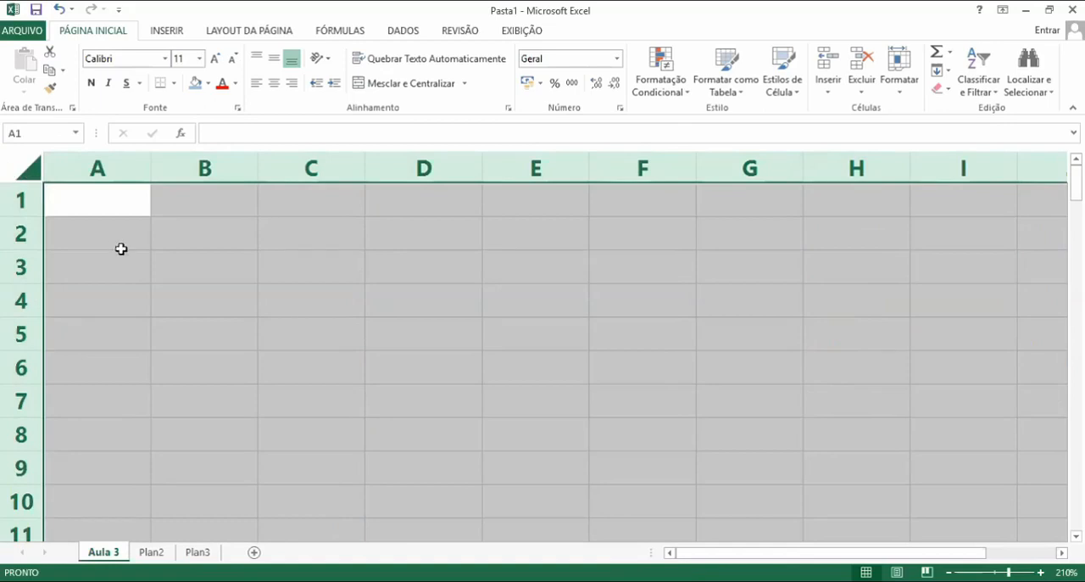
Enter 1 in cell B3
{"action": "left_click", "coordinate": [158, 263]}
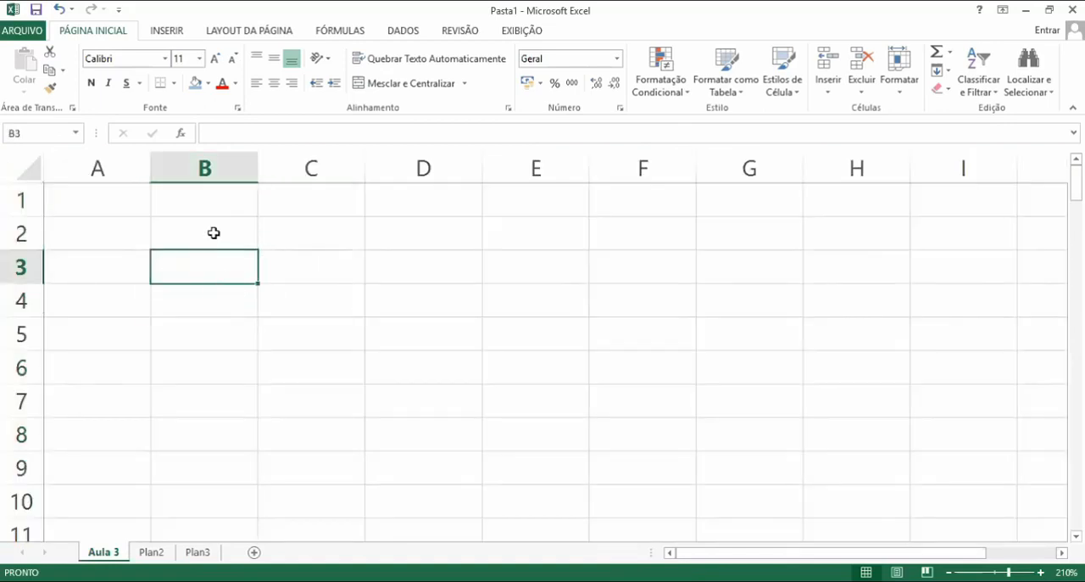
{"action": "left_click", "coordinate": [213, 233]}
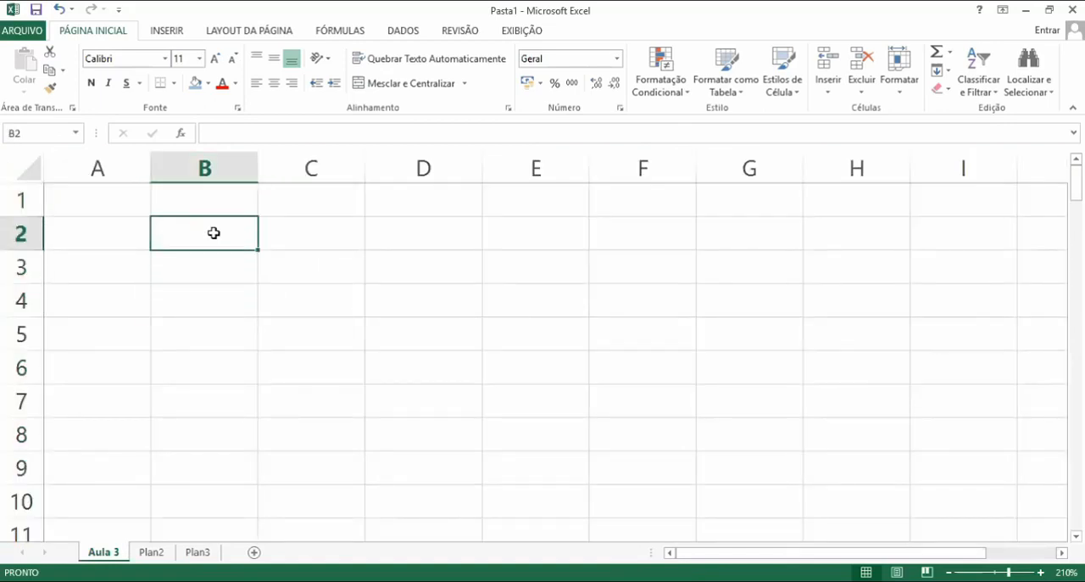
{"action": "left_click", "coordinate": [205, 204]}
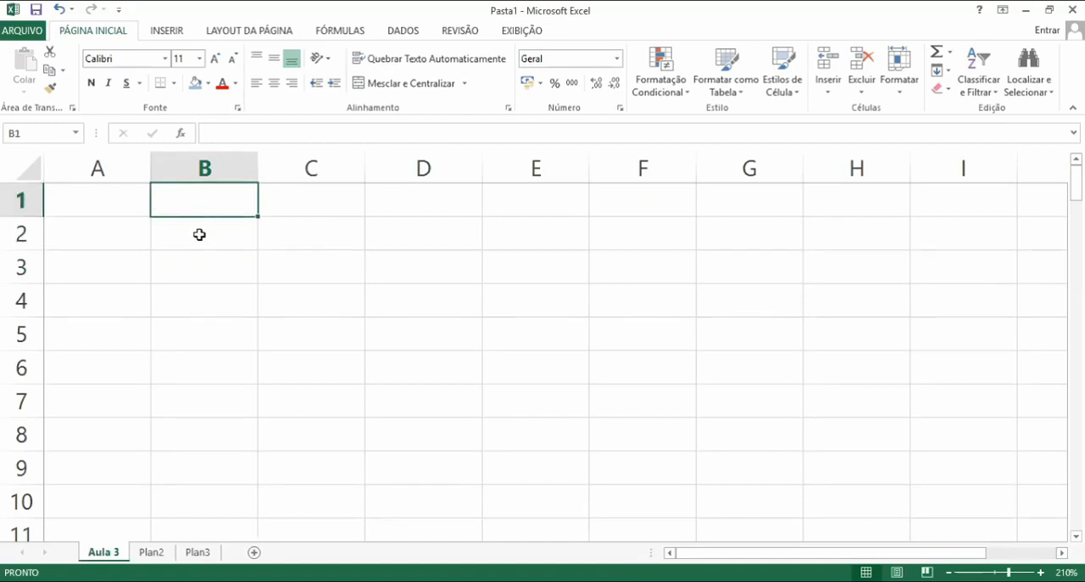
{"action": "left_click", "coordinate": [199, 264]}
{"action": "type", "text": "1"}
{"action": "left_click", "coordinate": [301, 288]}
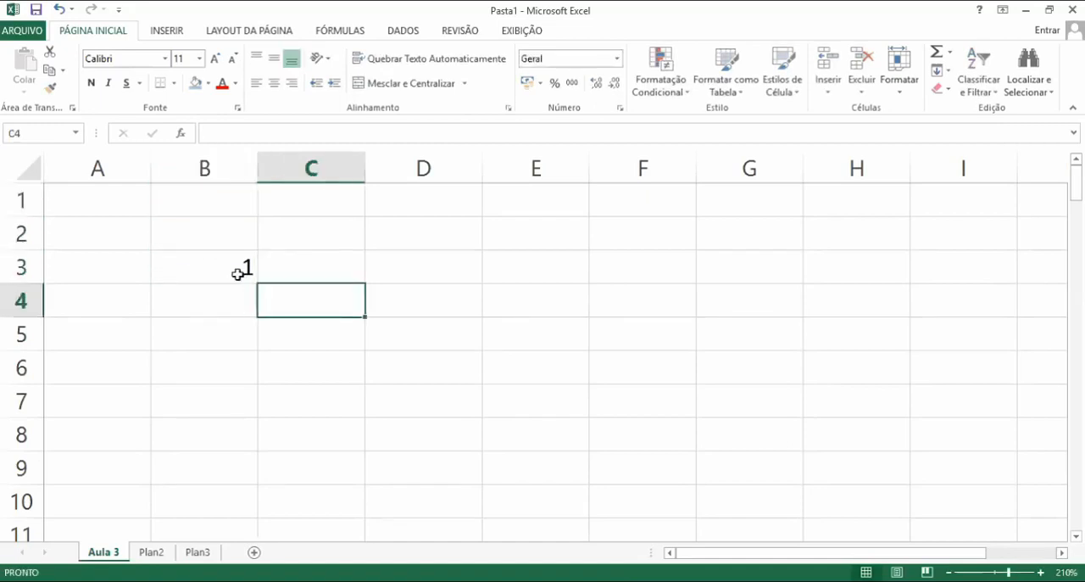
Fill B3 down to B10 as a number series from 1 to 8
{"action": "left_click", "coordinate": [241, 276]}
{"action": "left_click_drag", "start_coordinate": [255, 282], "coordinate": [255, 508]}
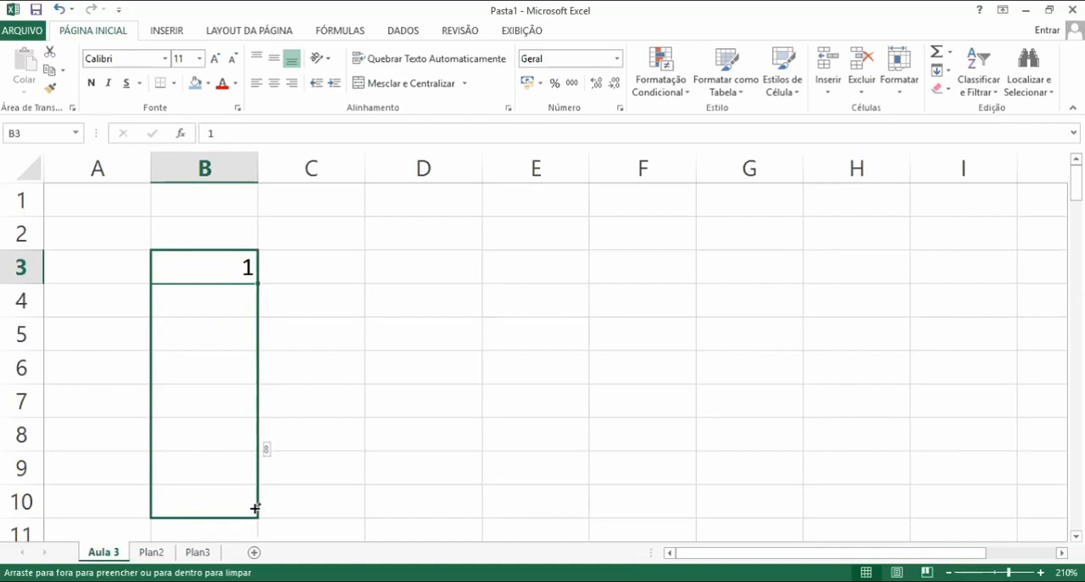
{"action": "left_click_drag", "start_coordinate": [255, 508], "coordinate": [257, 500]}
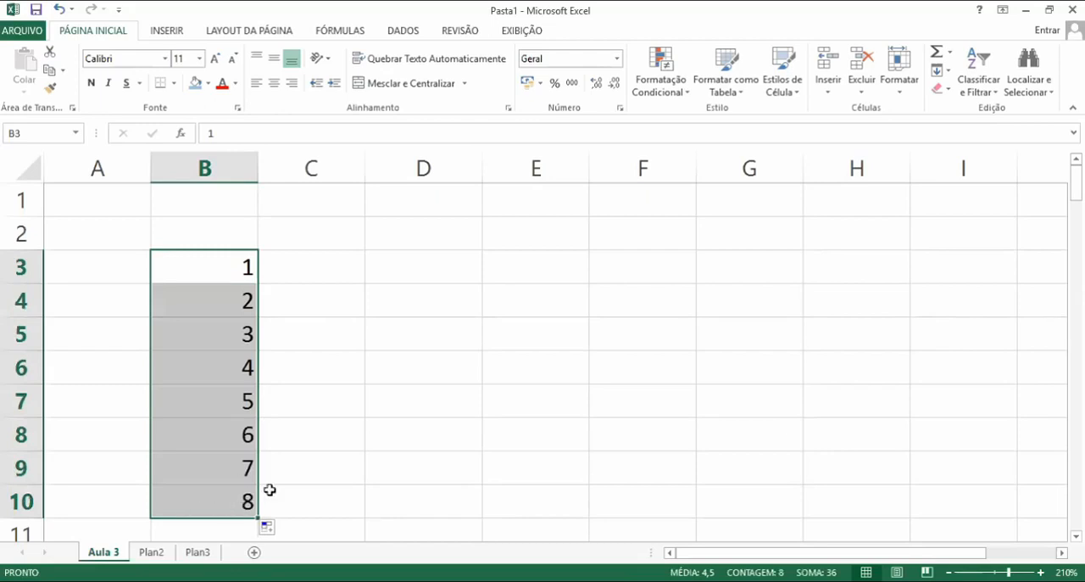
{"action": "left_click", "coordinate": [332, 424]}
Enter janeiro in cell D1
{"action": "left_click", "coordinate": [401, 271]}
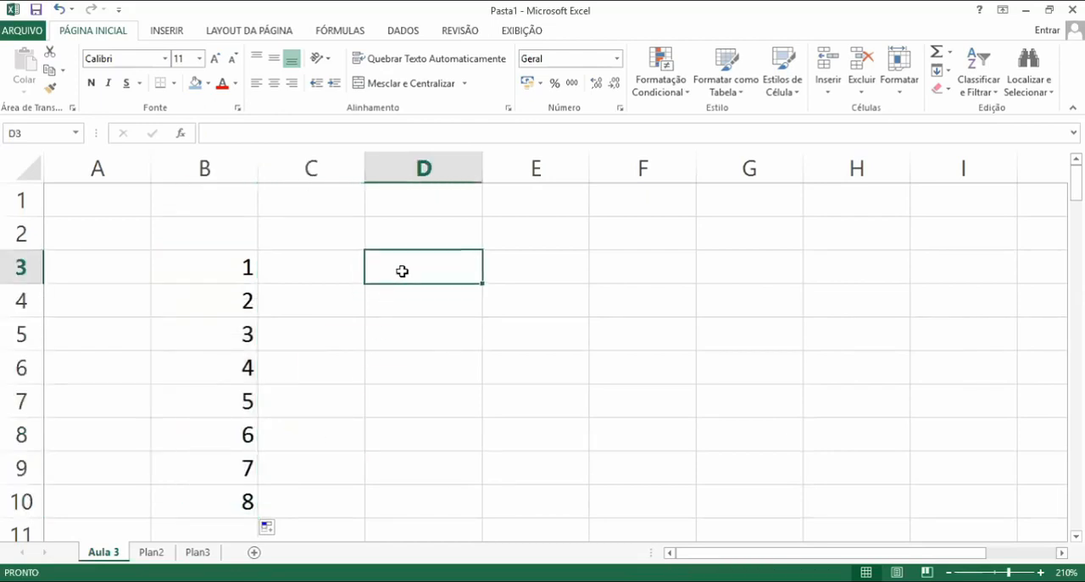
{"action": "left_click", "coordinate": [418, 204]}
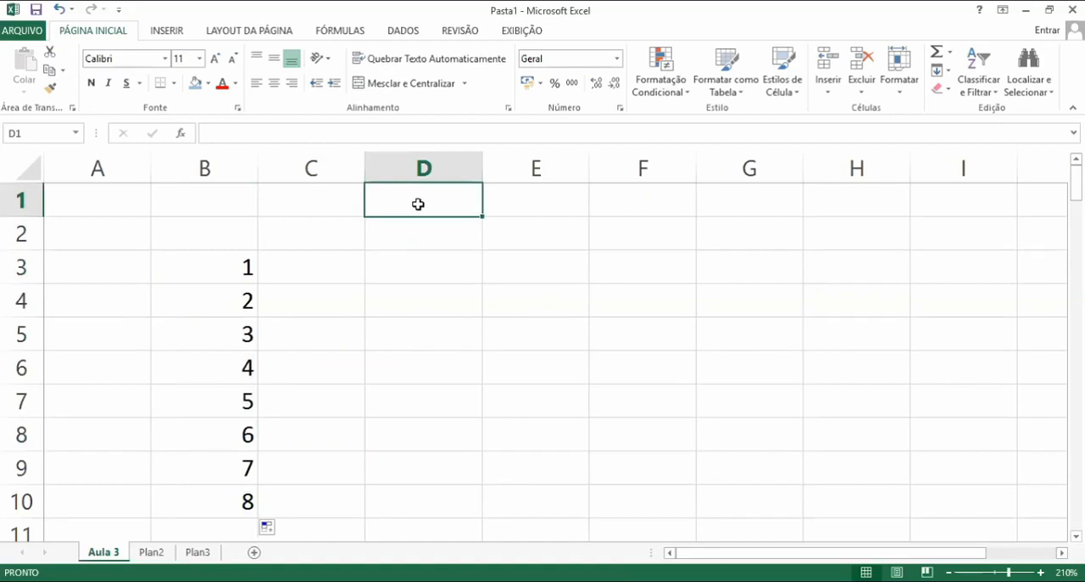
{"action": "type", "text": "janie"}
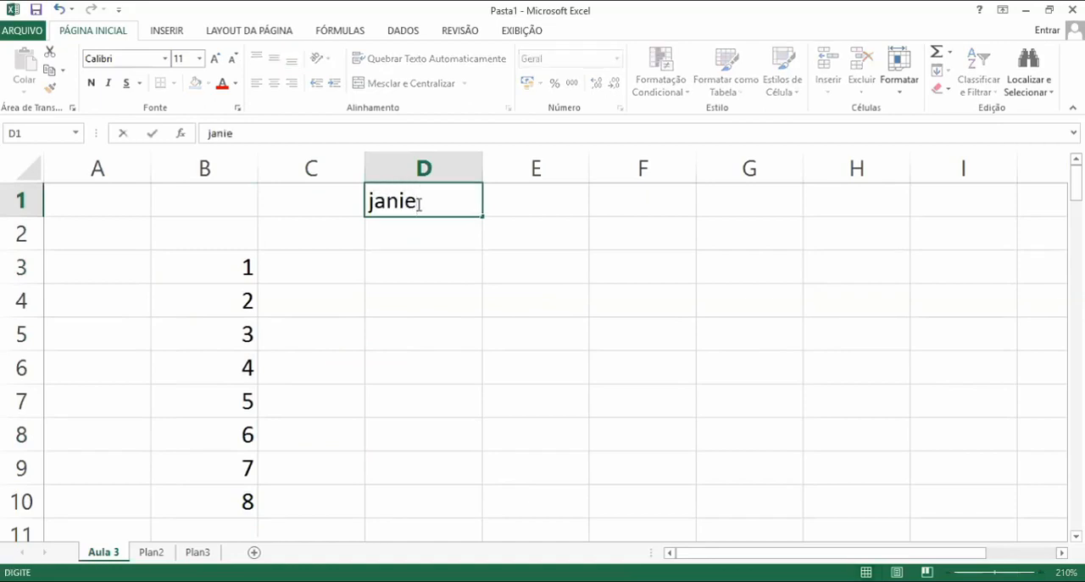
{"action": "key", "text": "BackSpace"}
{"action": "key", "text": "BackSpace"}
{"action": "type", "text": "eiro"}
{"action": "key", "text": "Return"}
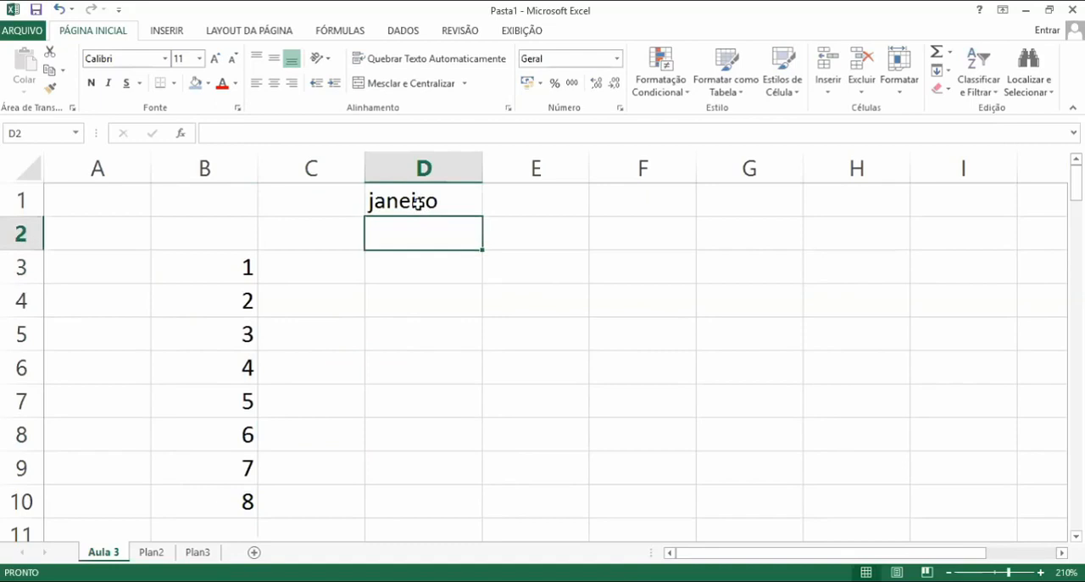
Fill D1 down to D12 as a month series from janeiro to dezembro
{"action": "left_click", "coordinate": [417, 204]}
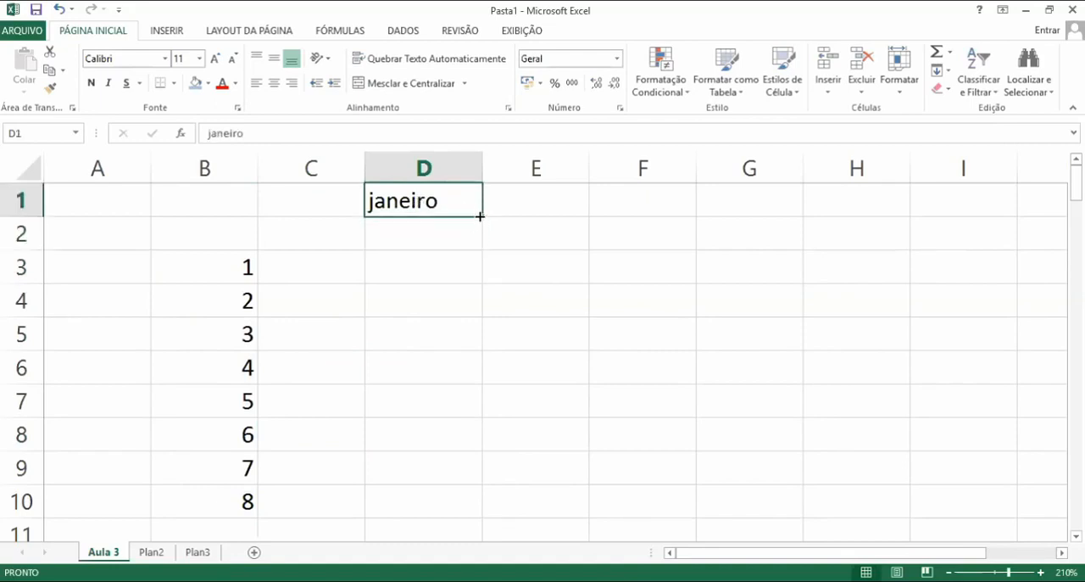
{"action": "left_click_drag", "start_coordinate": [482, 217], "coordinate": [474, 541]}
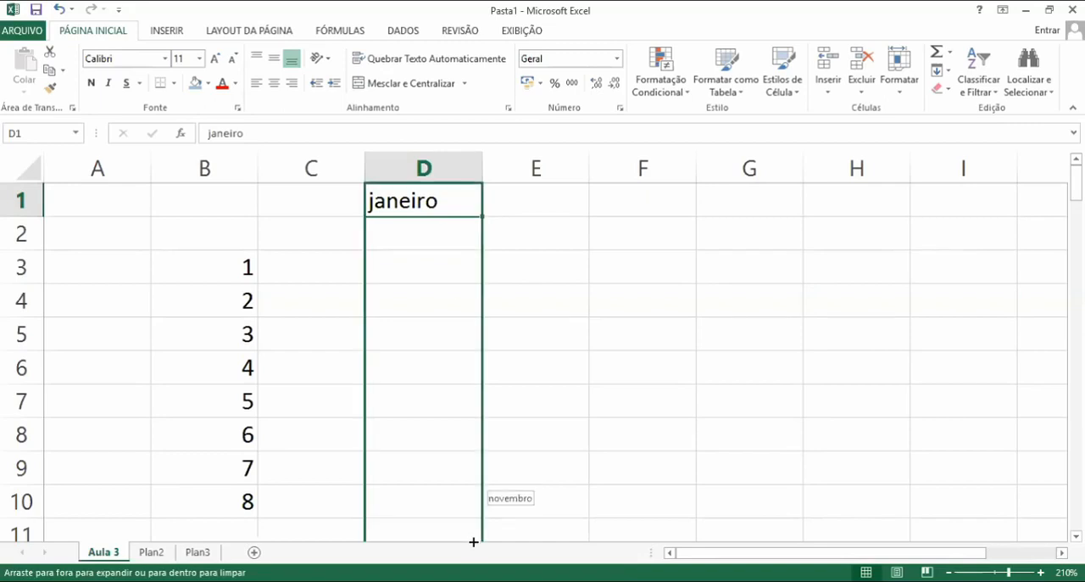
{"action": "left_click_drag", "start_coordinate": [474, 542], "coordinate": [451, 371]}
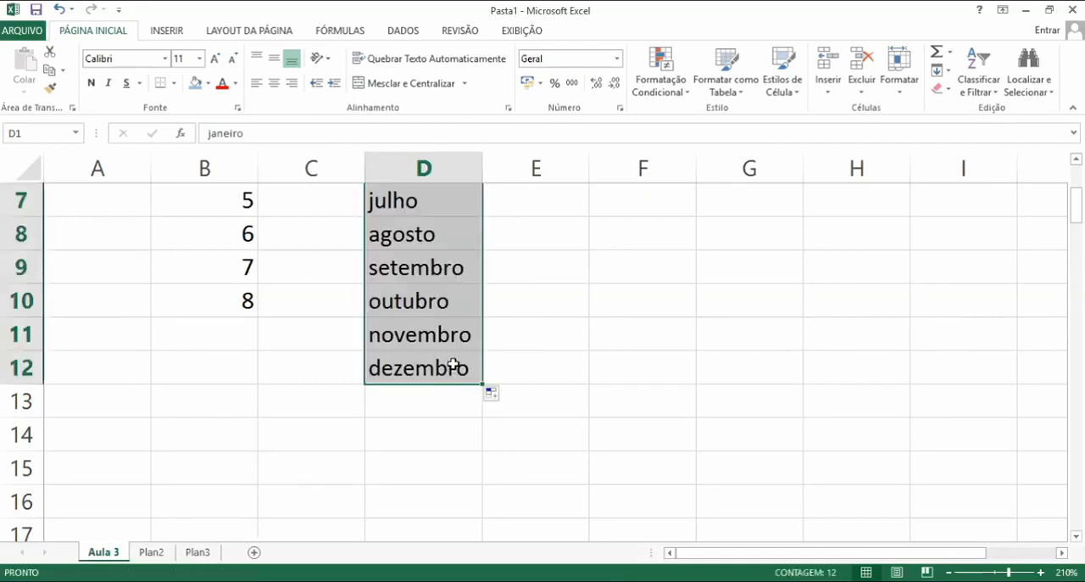
{"action": "scroll", "coordinate": [453, 361], "scroll_direction": "up", "scroll_amount": 2}
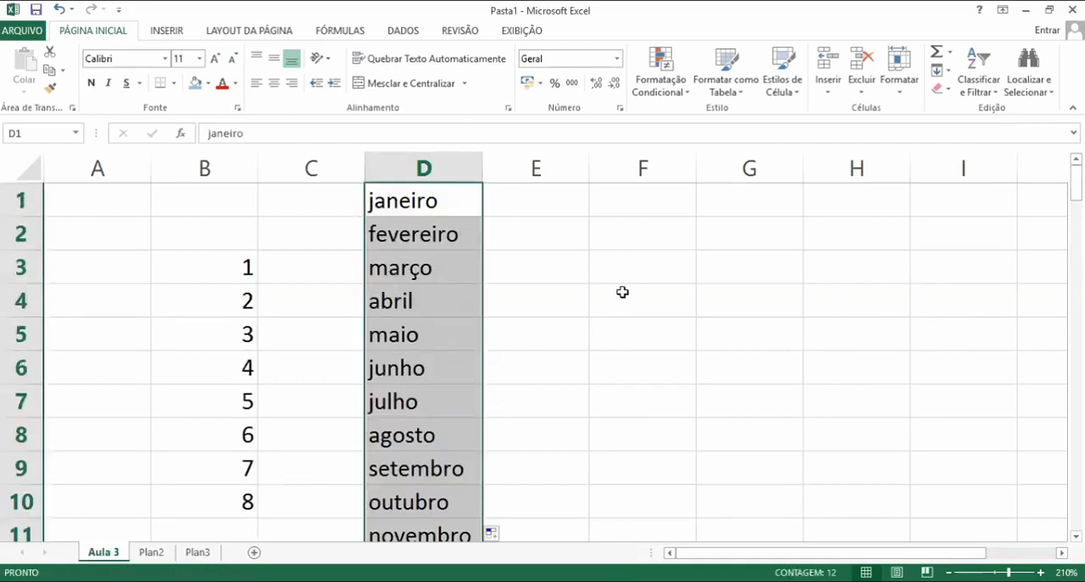
Enter domingo in F1 and fill it down to F4 as a weekday series
{"action": "left_click", "coordinate": [667, 205]}
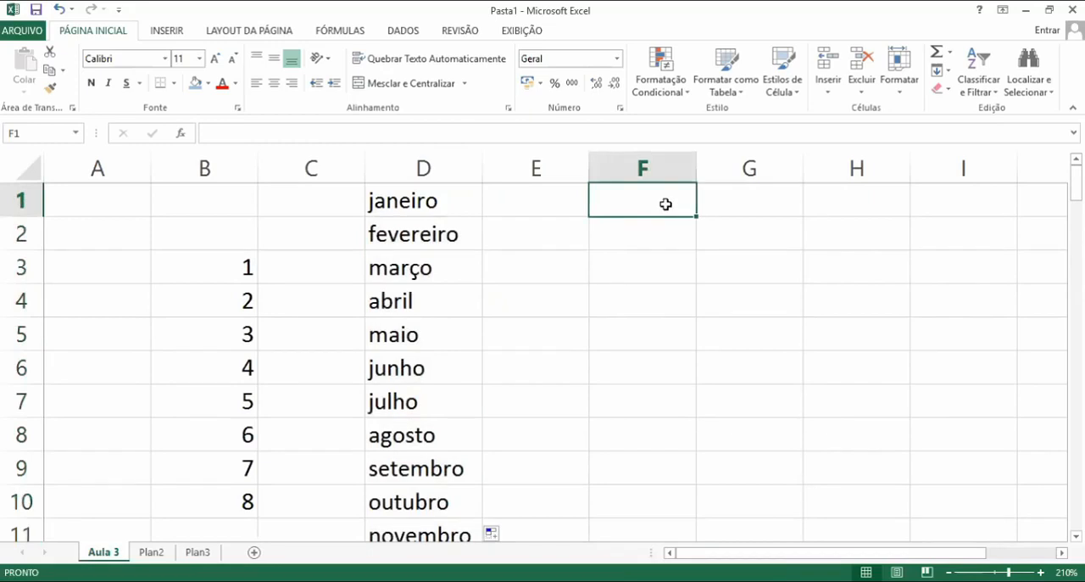
{"action": "type", "text": "domingo"}
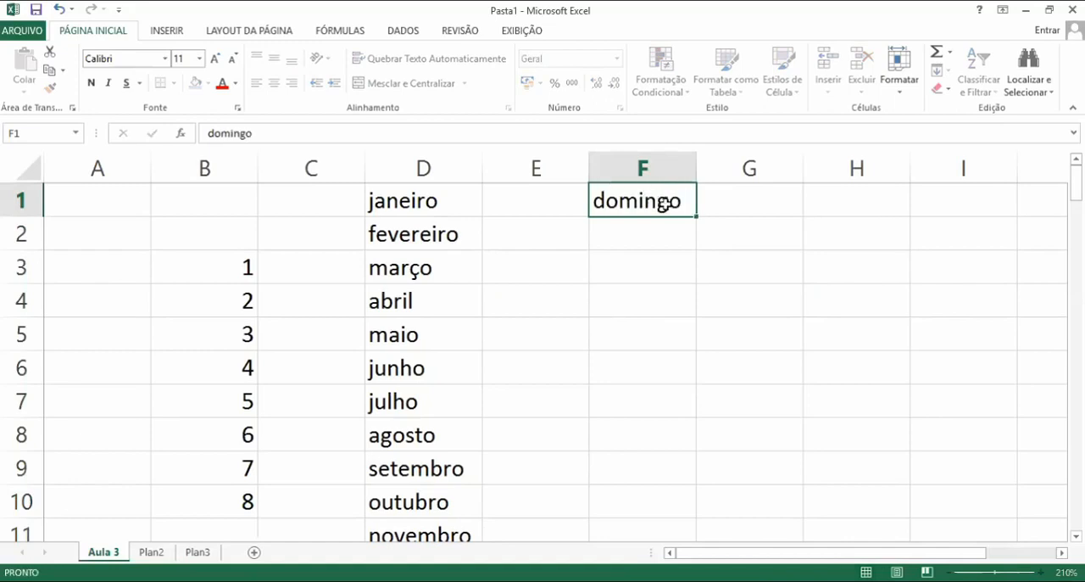
{"action": "key", "text": "Return"}
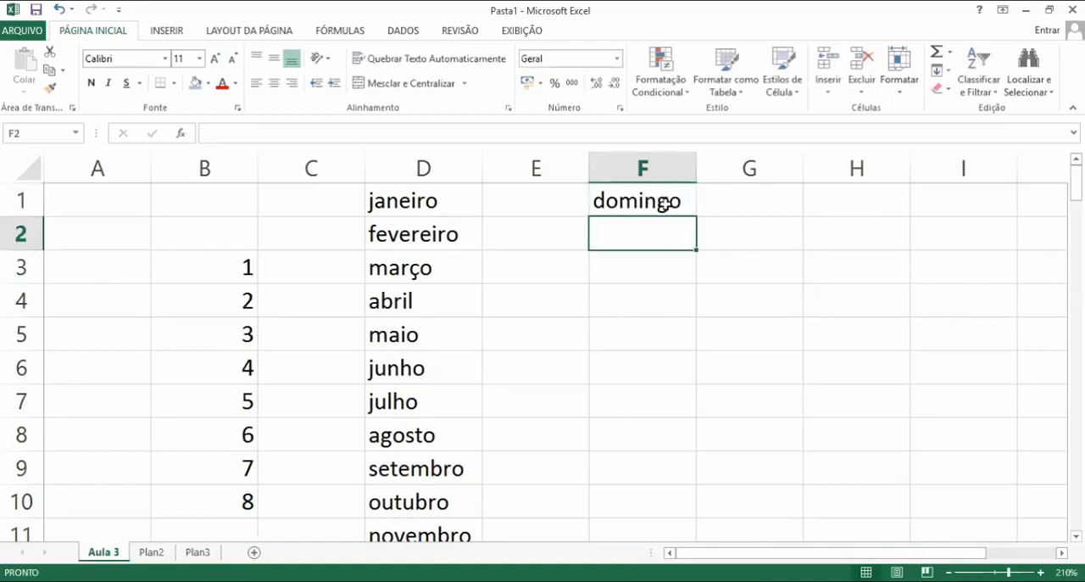
{"action": "left_click", "coordinate": [666, 205]}
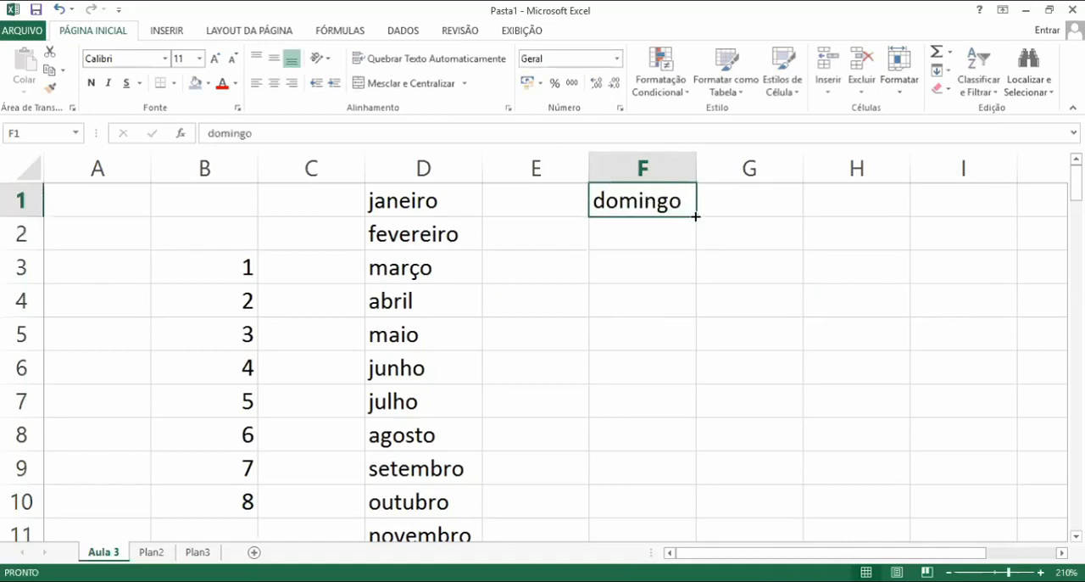
{"action": "left_click_drag", "start_coordinate": [693, 218], "coordinate": [695, 322]}
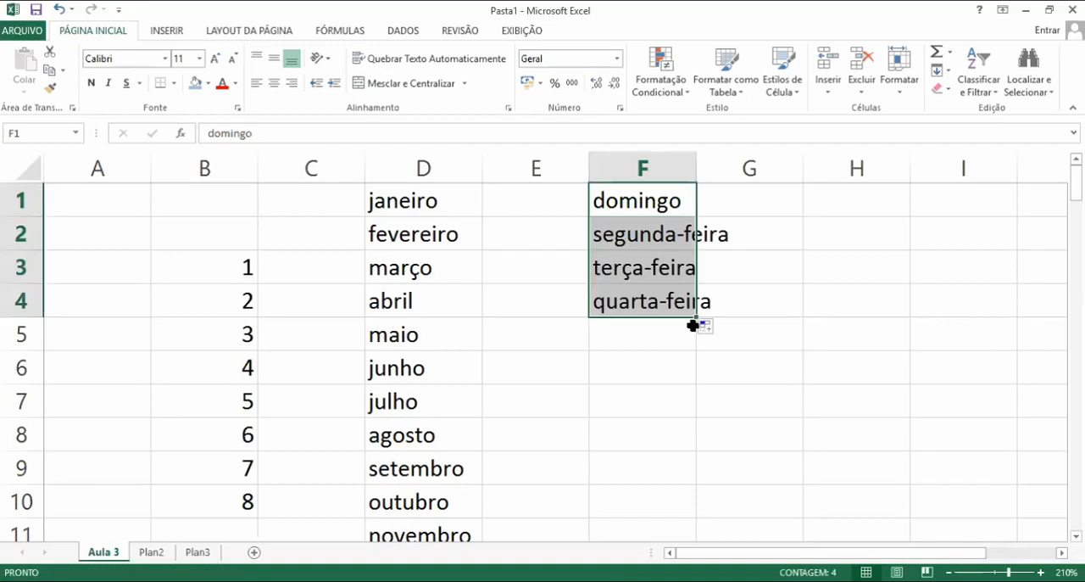
{"action": "left_click", "coordinate": [760, 319]}
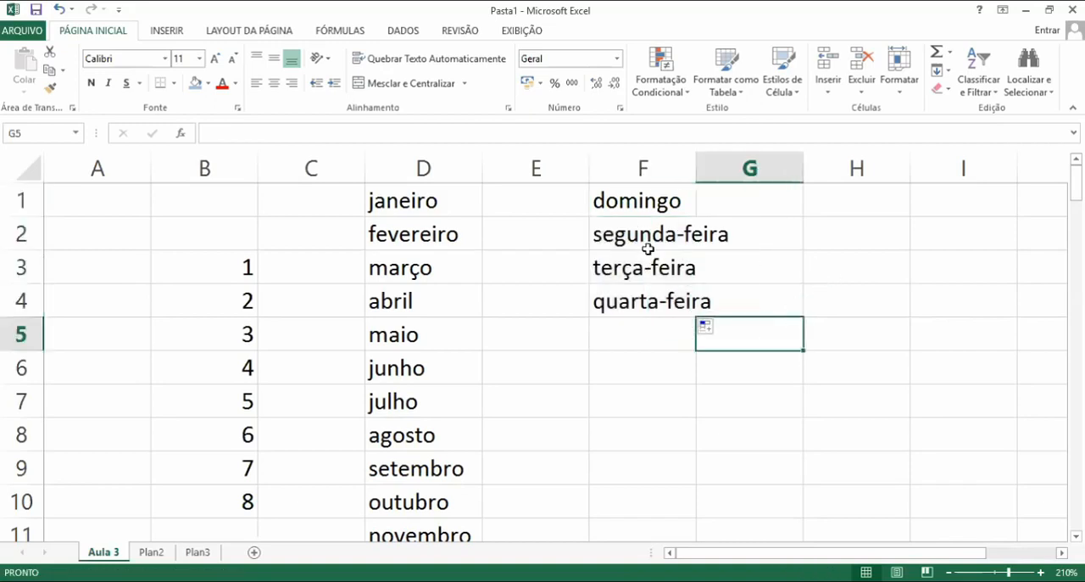
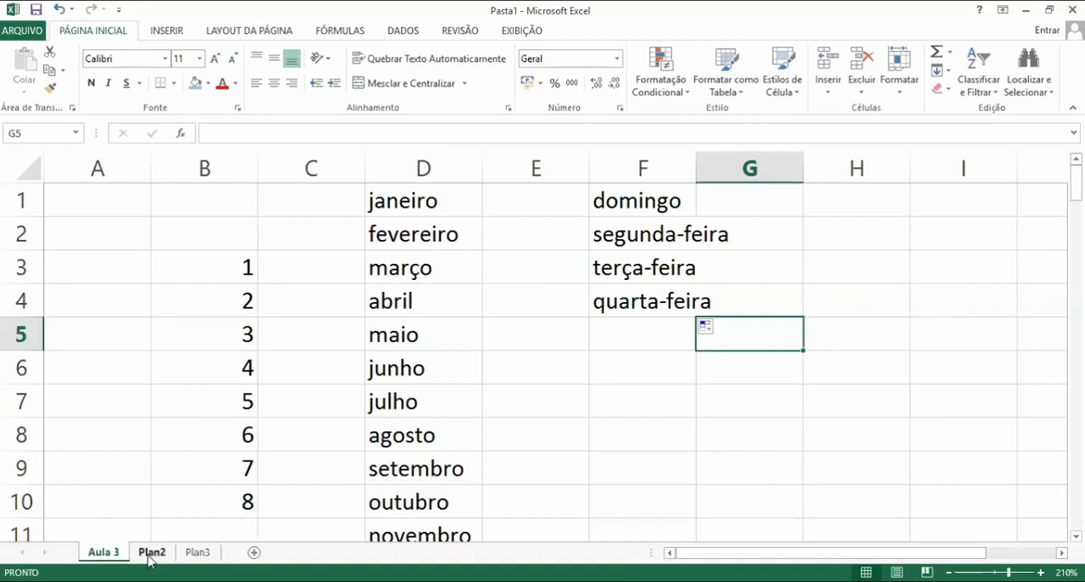
On sheet Plan2, select B1:G10 and set its fill to no fill
{"action": "left_click", "coordinate": [151, 553]}
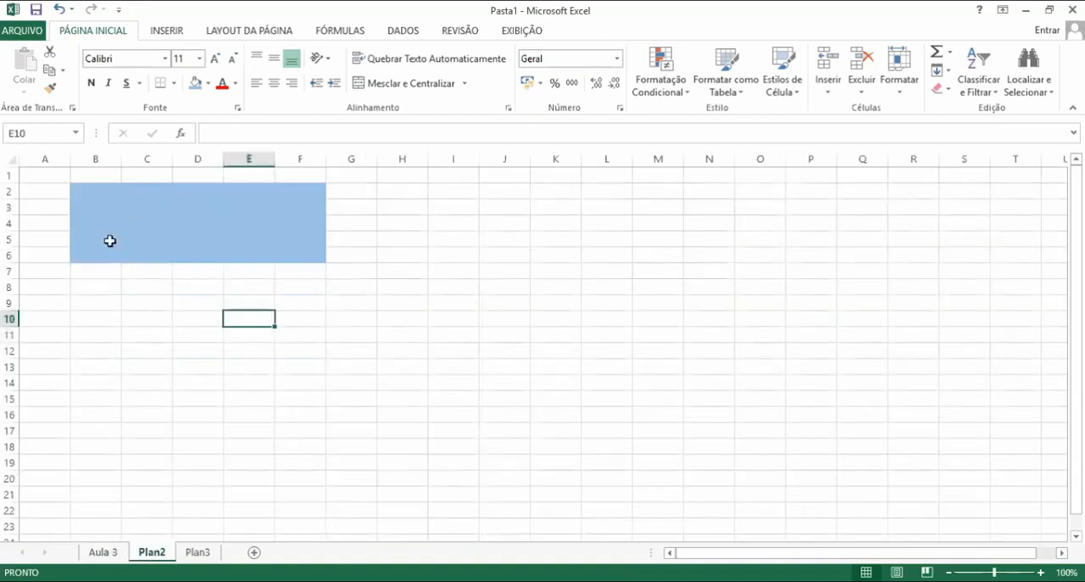
{"action": "left_click", "coordinate": [335, 307]}
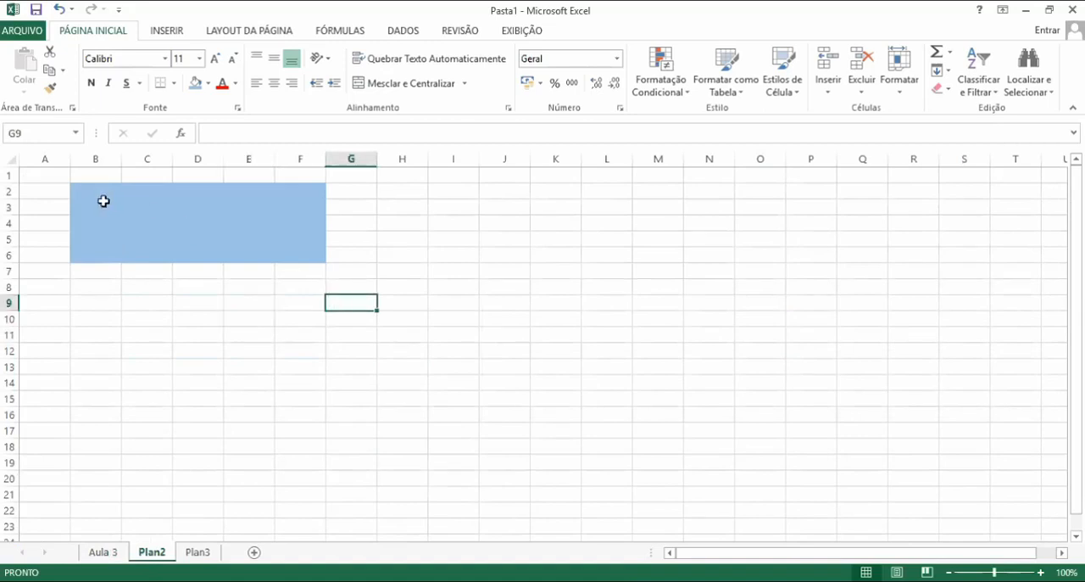
{"action": "left_click_drag", "start_coordinate": [103, 201], "coordinate": [80, 177]}
{"action": "left_click", "coordinate": [366, 322]}
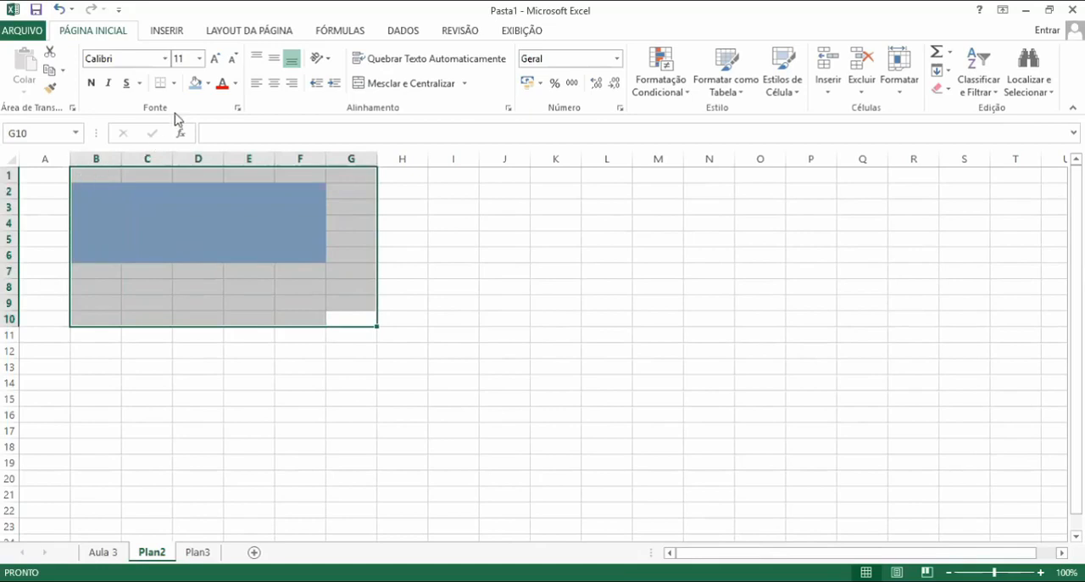
{"action": "left_click", "coordinate": [205, 87]}
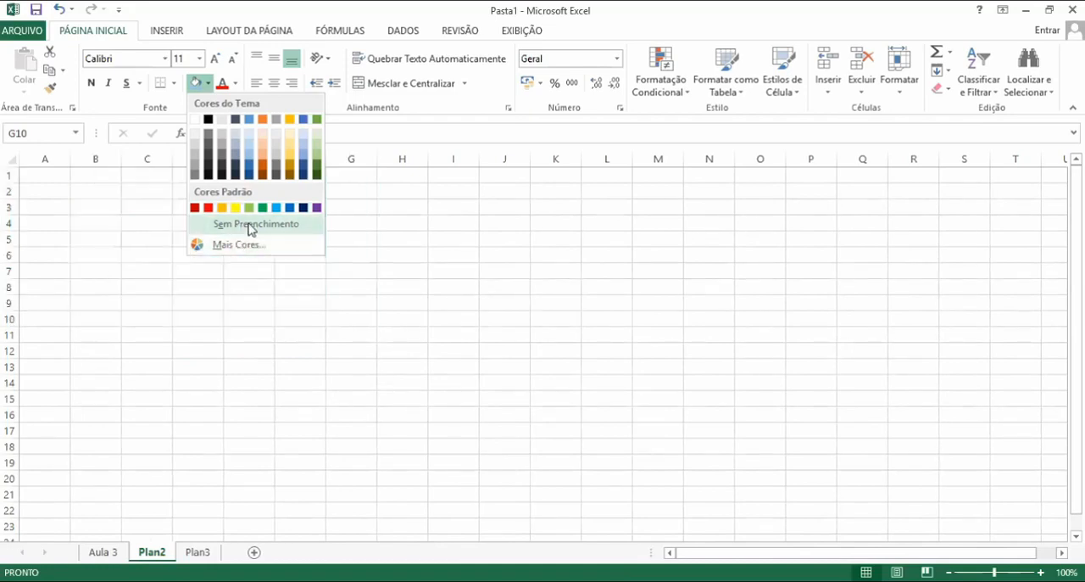
{"action": "left_click", "coordinate": [252, 224]}
Enter verde, azul and amarelo in cells B2, B3 and B4
{"action": "left_click", "coordinate": [152, 203]}
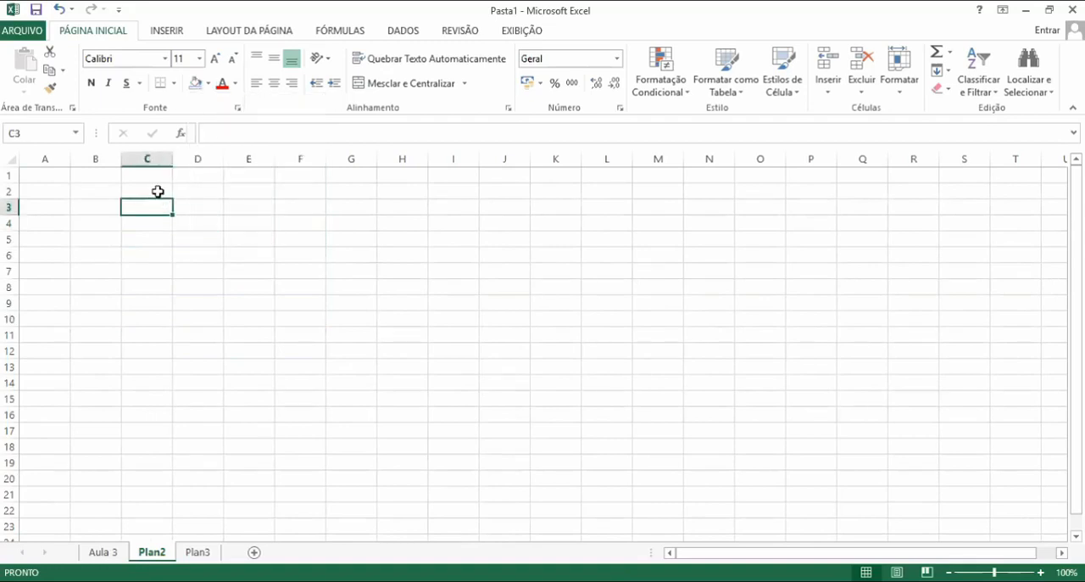
{"action": "left_click", "coordinate": [161, 190]}
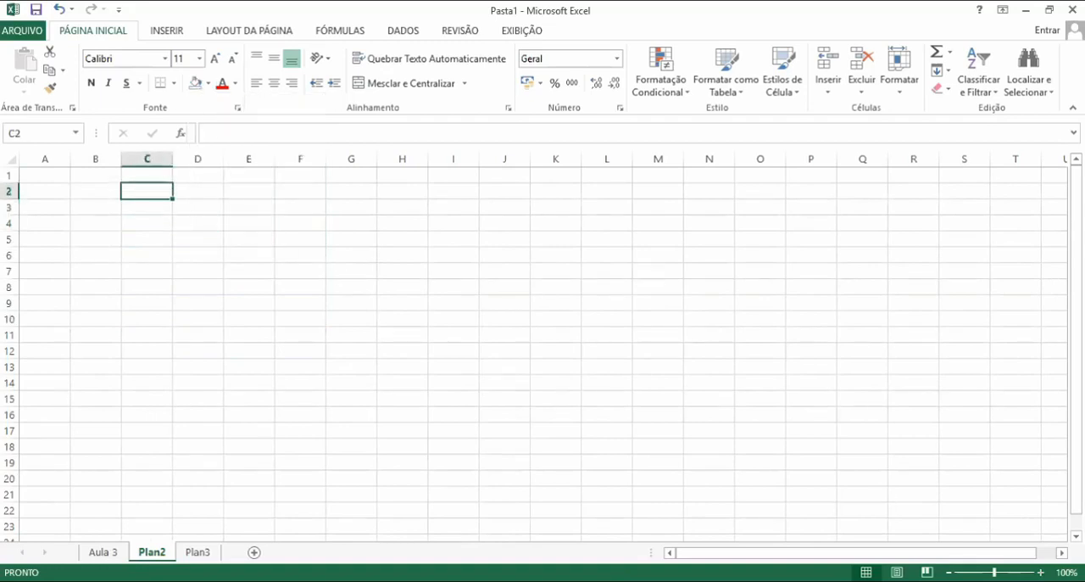
{"action": "left_click", "coordinate": [1040, 572]}
{"action": "left_click", "coordinate": [1040, 572]}
{"action": "left_click", "coordinate": [1041, 572]}
{"action": "left_click", "coordinate": [1041, 573]}
{"action": "left_click", "coordinate": [1041, 572]}
{"action": "left_click", "coordinate": [1040, 573]}
{"action": "left_click", "coordinate": [1040, 573]}
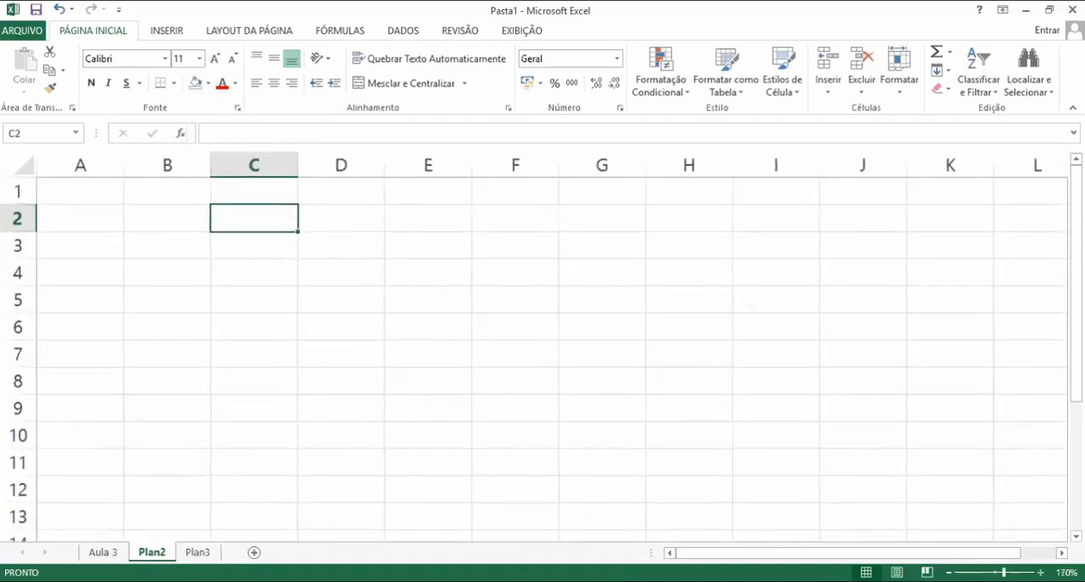
{"action": "left_click", "coordinate": [1040, 572]}
{"action": "left_click", "coordinate": [452, 336]}
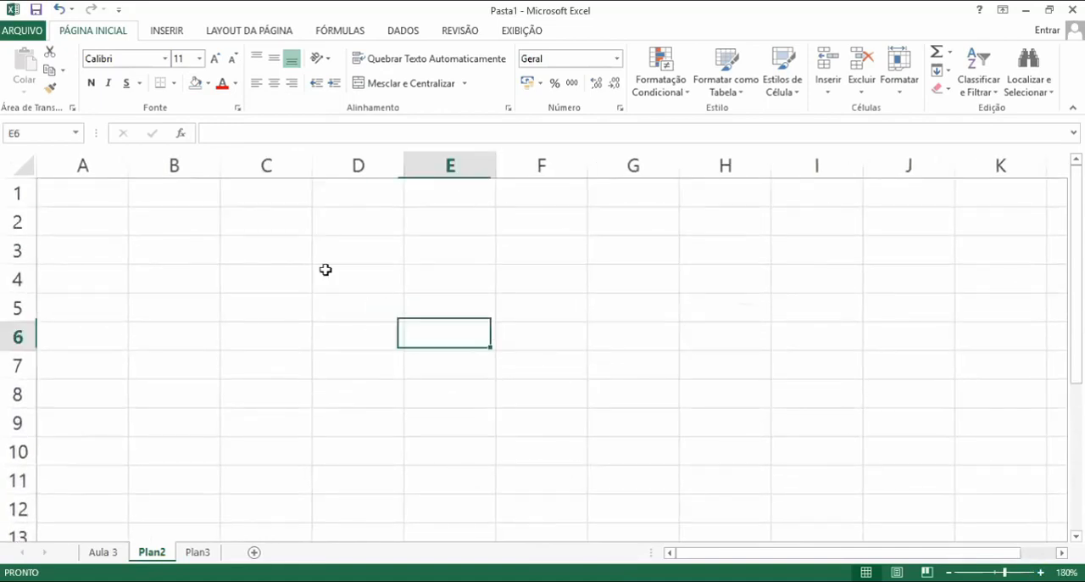
{"action": "left_click", "coordinate": [158, 223]}
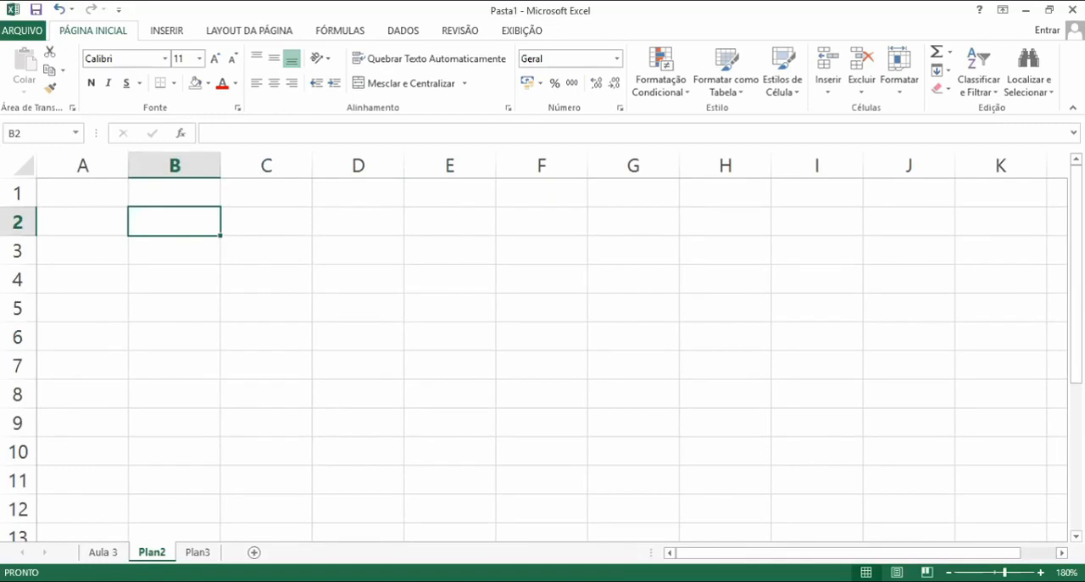
{"action": "type", "text": "verde"}
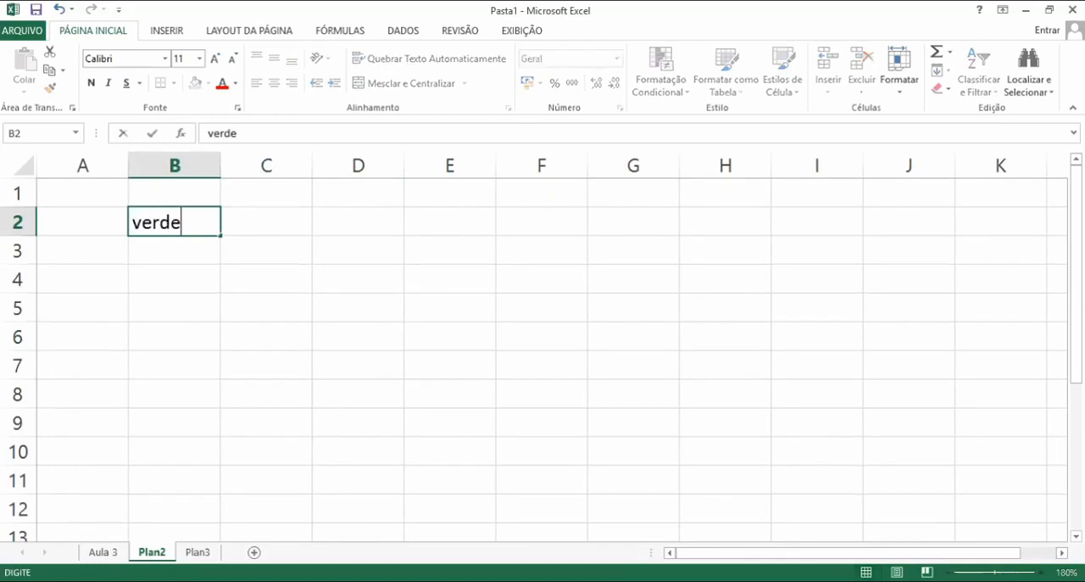
{"action": "key", "text": "Return"}
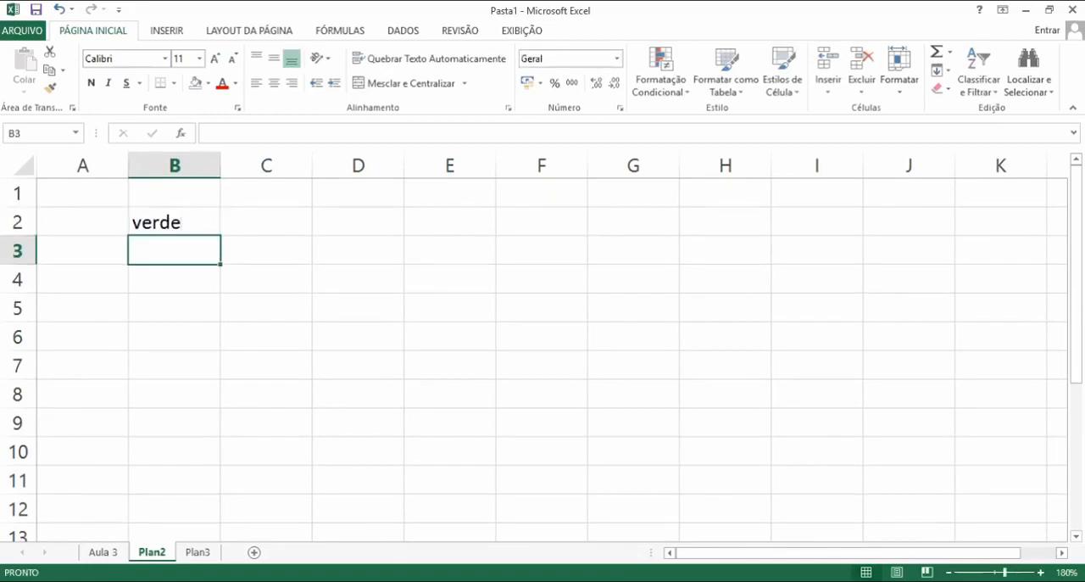
{"action": "type", "text": "azul"}
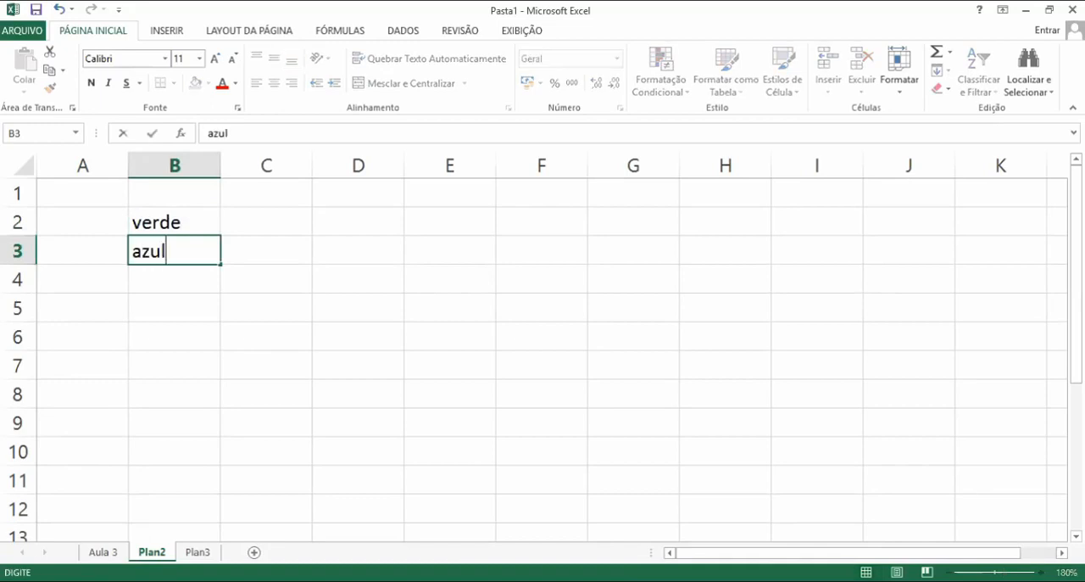
{"action": "key", "text": "Return"}
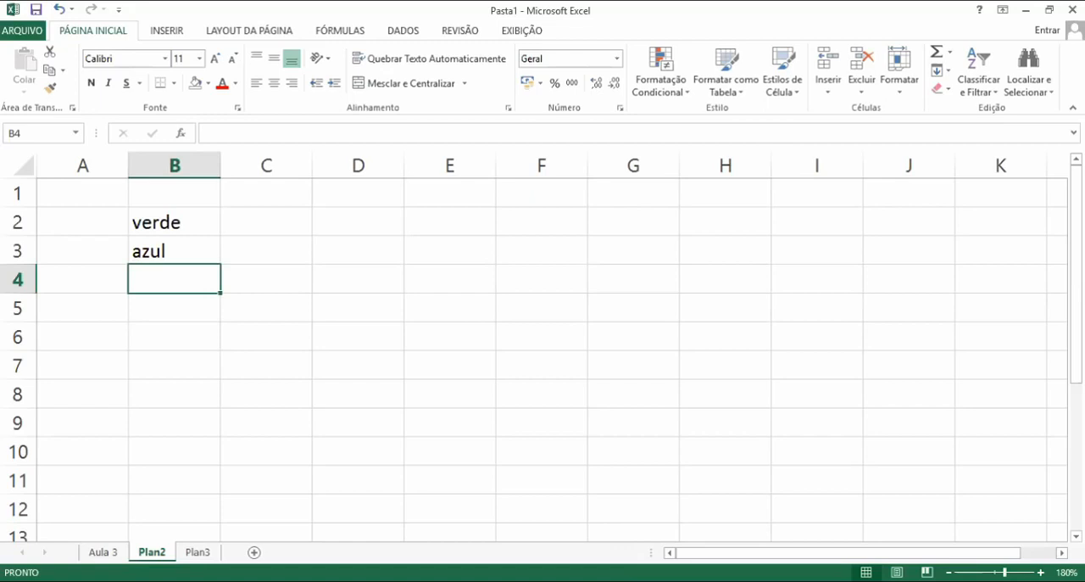
{"action": "type", "text": "amarelo"}
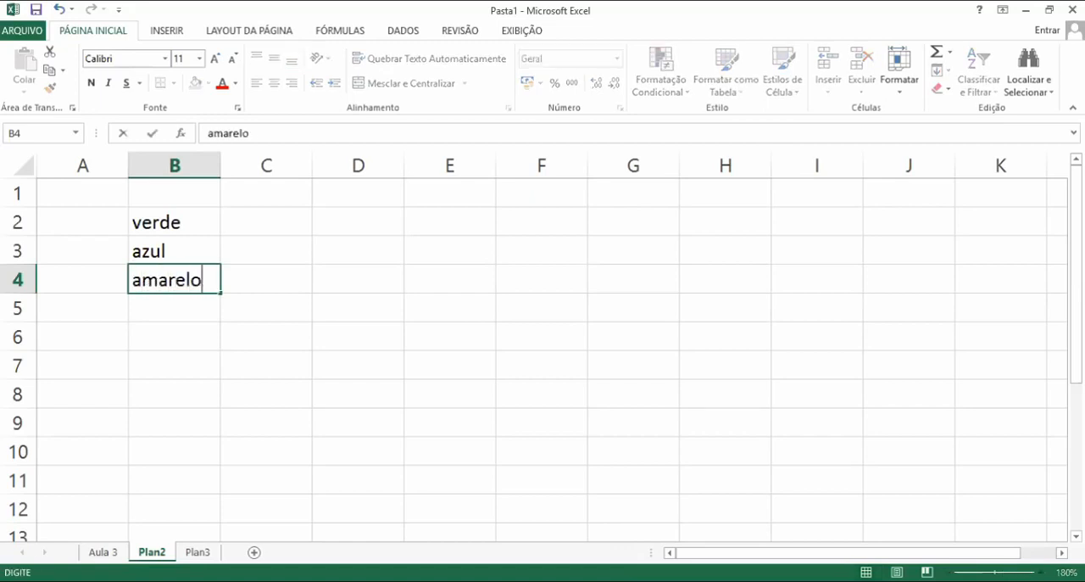
{"action": "type", "text": "a"}
{"action": "key", "text": "BackSpace"}
{"action": "key", "text": "Return"}
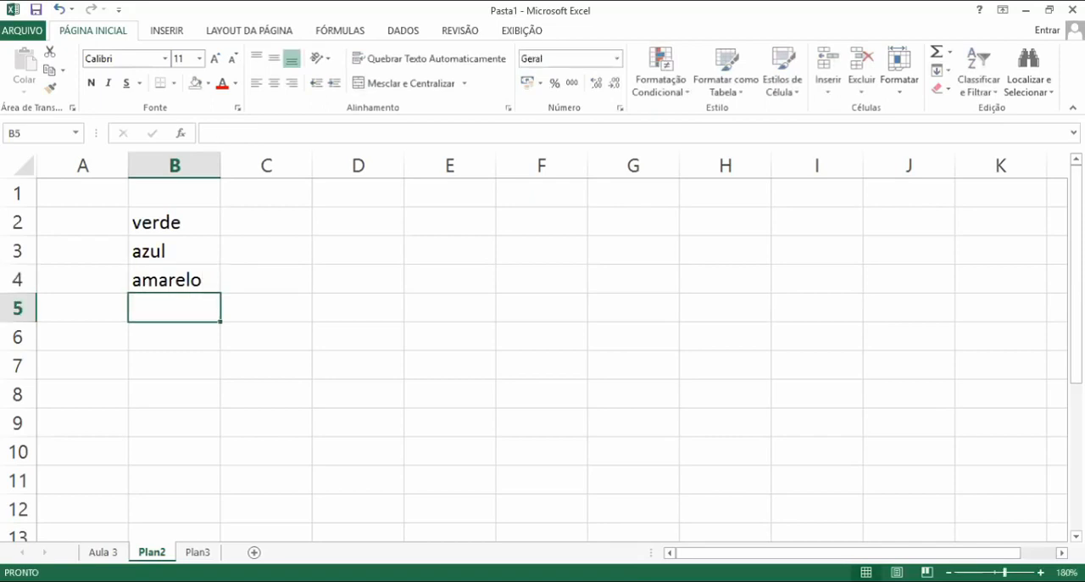
Enter azul in B5 by accepting the AutoComplete suggestion
{"action": "type", "text": "a"}
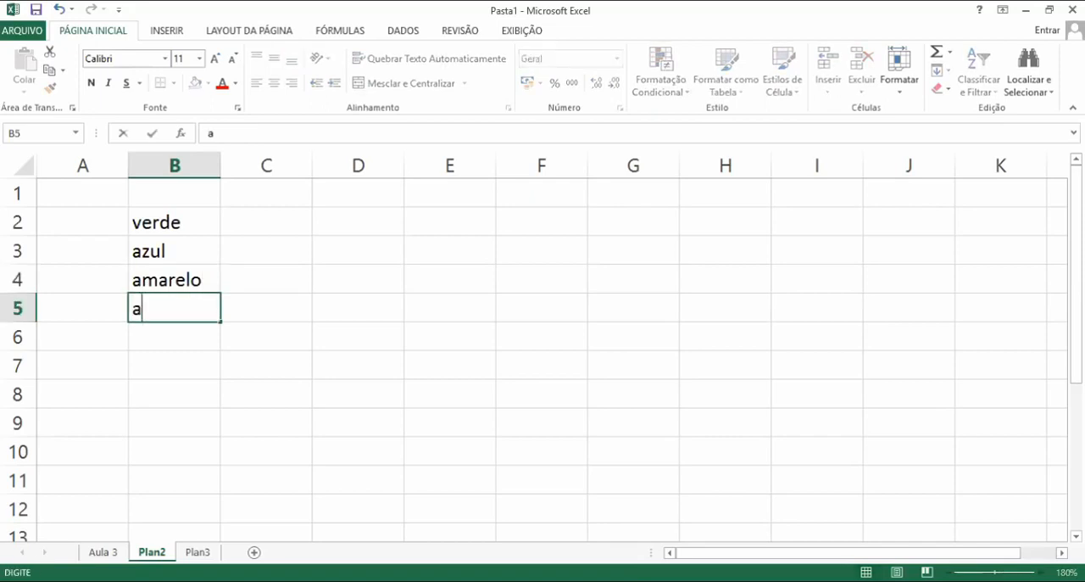
{"action": "type", "text": "z"}
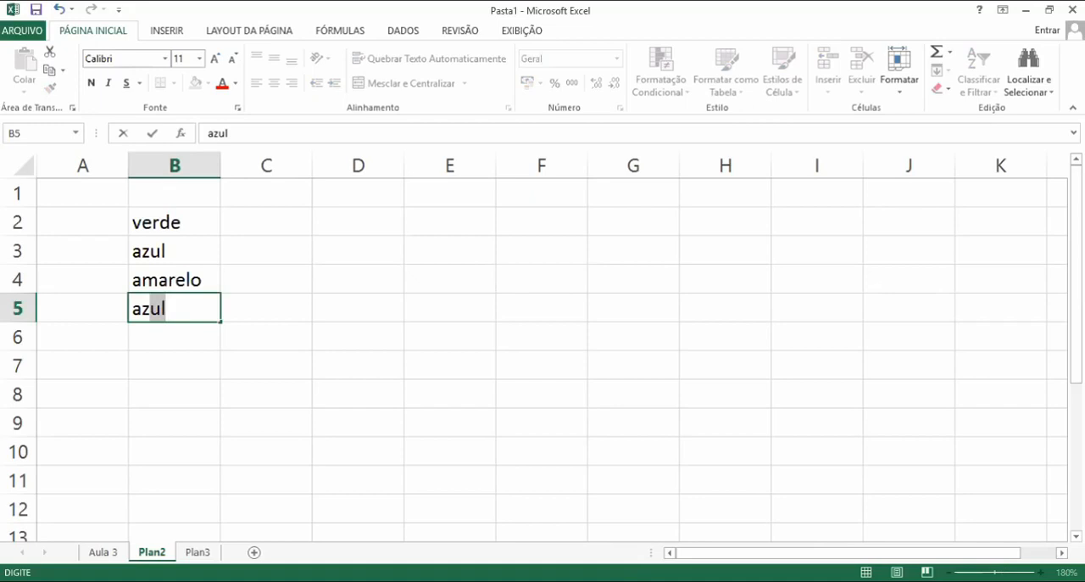
{"action": "key", "text": "Return"}
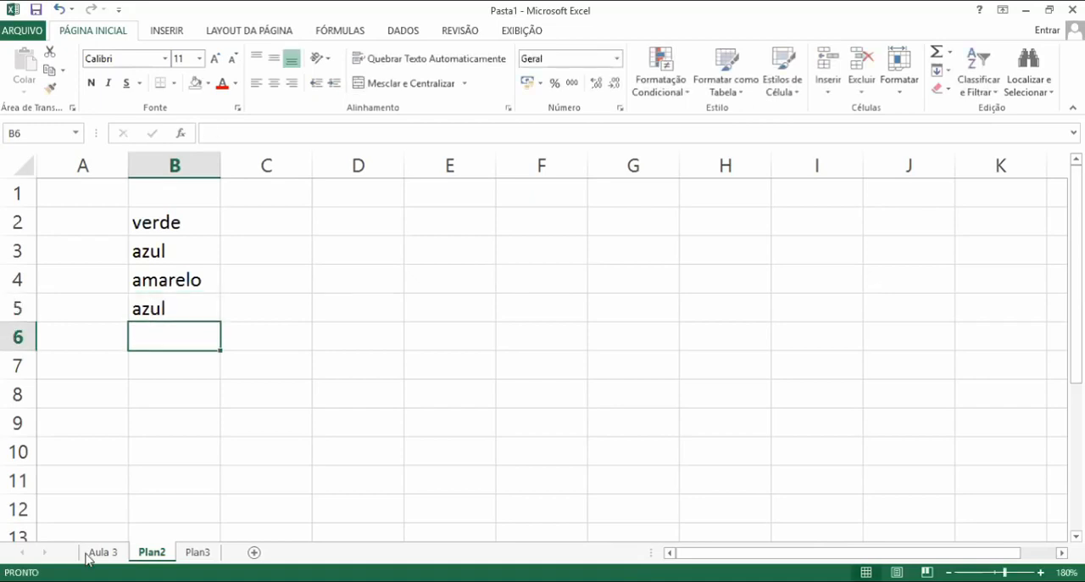
Fill B6 with amarelo by picking it from the column's drop-down list
{"action": "right_click", "coordinate": [175, 341]}
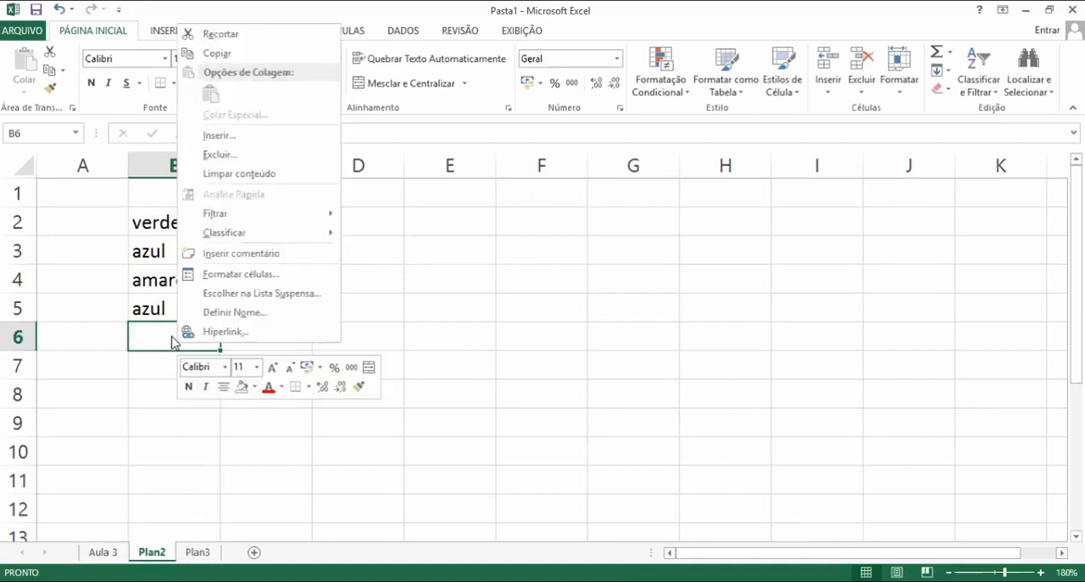
{"action": "left_click", "coordinate": [280, 300]}
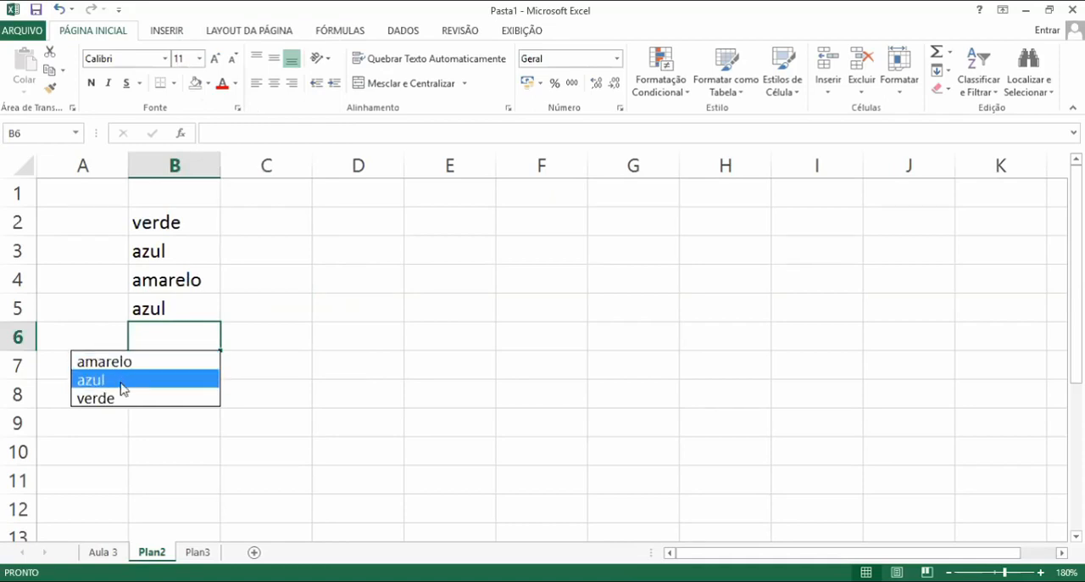
{"action": "left_click", "coordinate": [158, 363]}
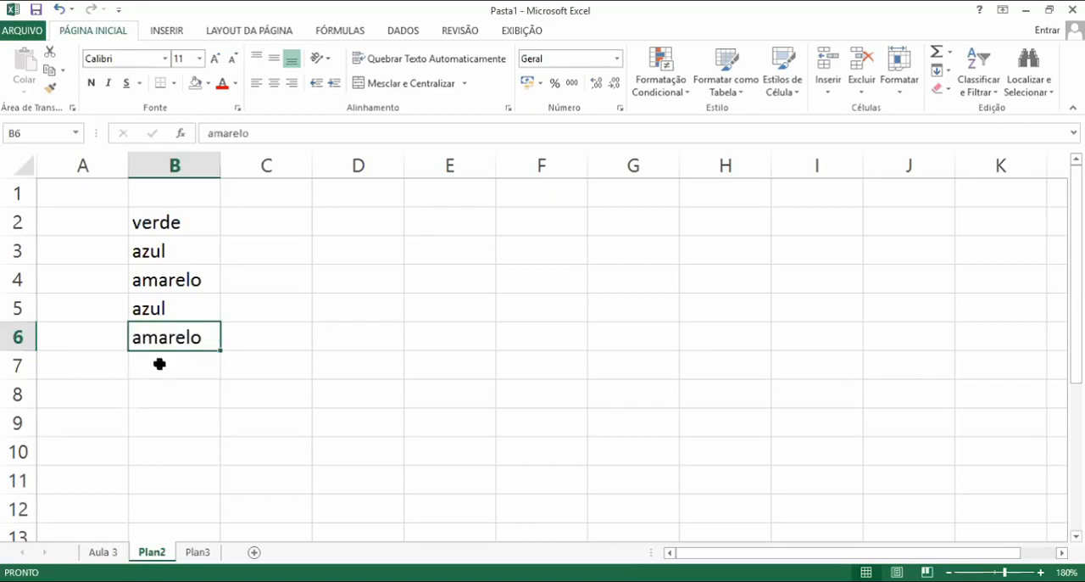
{"action": "left_click", "coordinate": [159, 364]}
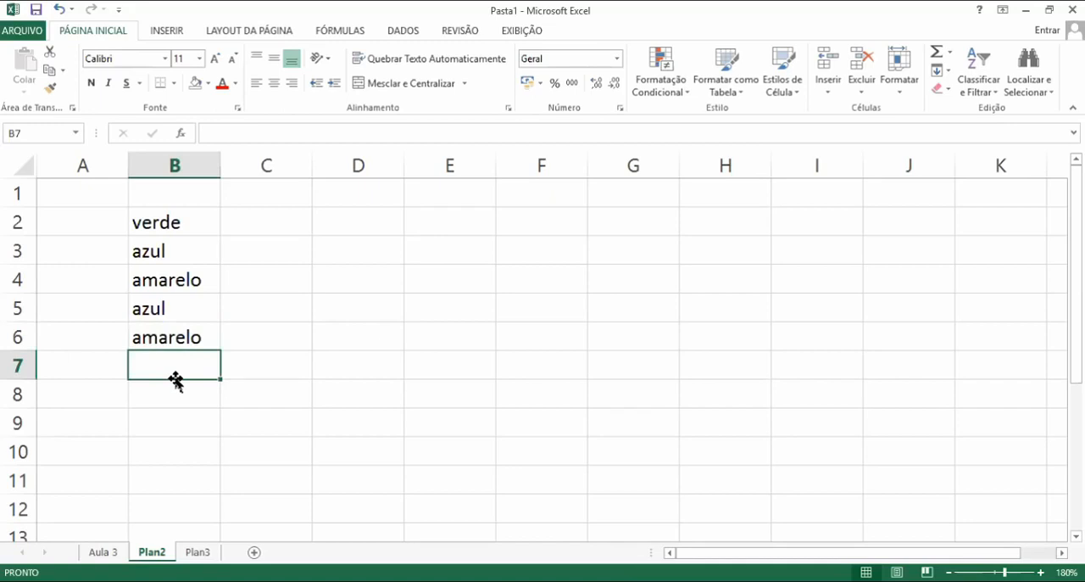
Enter a person's first name in B7 and Cadeira in B8
{"action": "type", "text": "Paulo"}
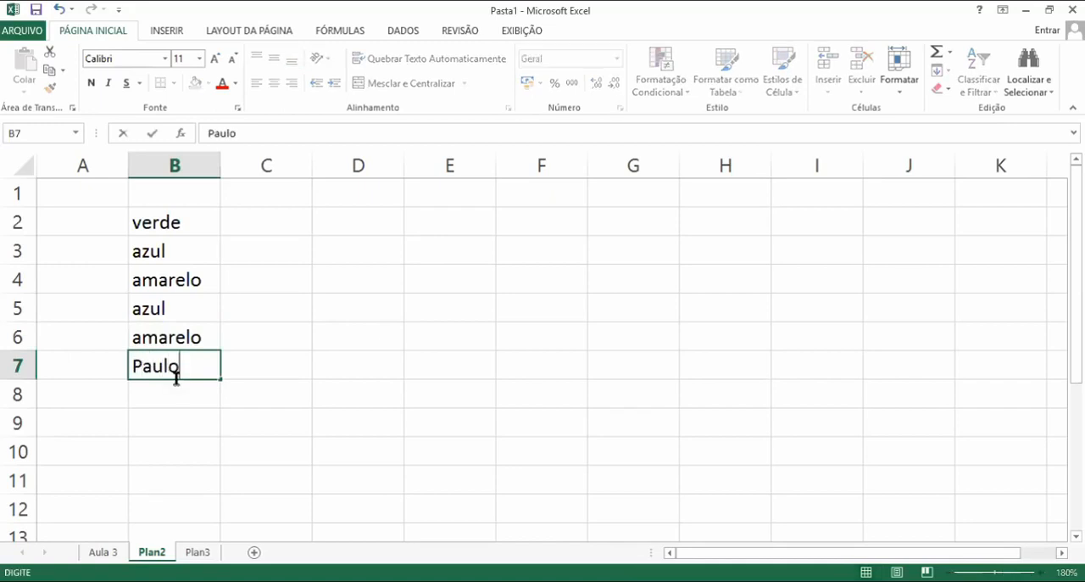
{"action": "key", "text": "Return"}
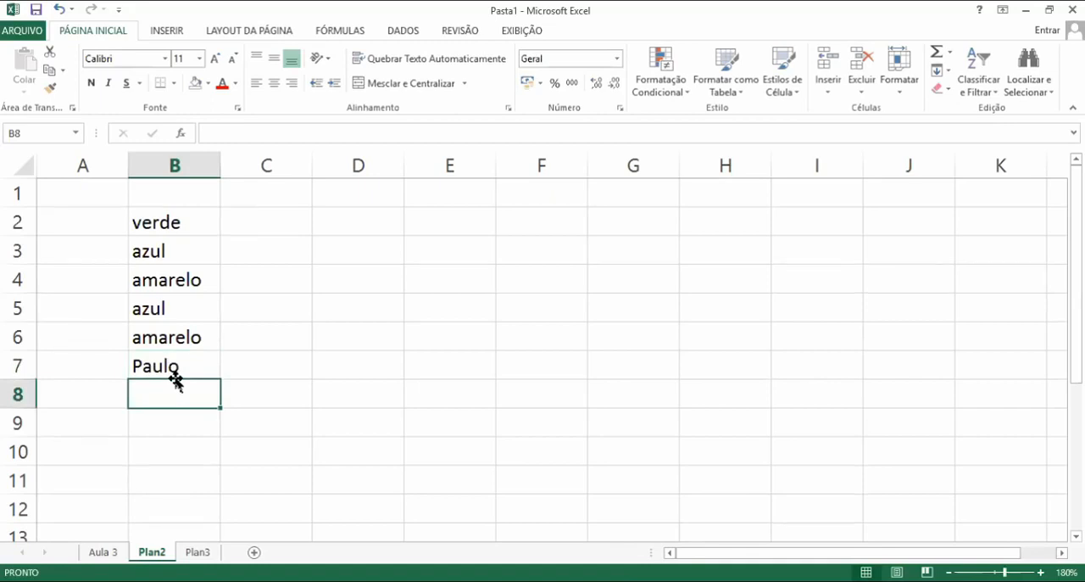
{"action": "type", "text": "Cadeira"}
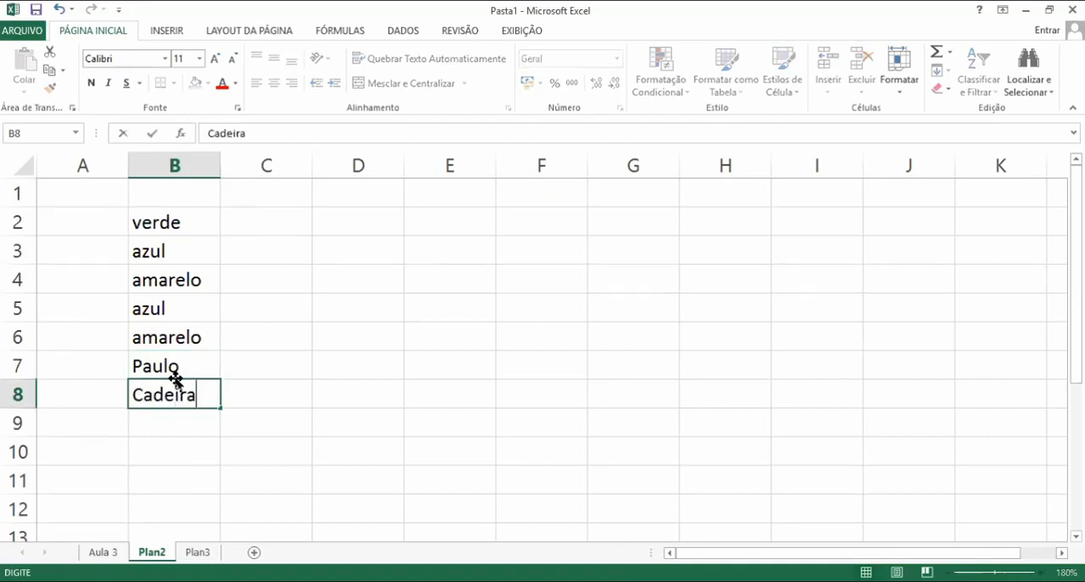
{"action": "key", "text": "Return"}
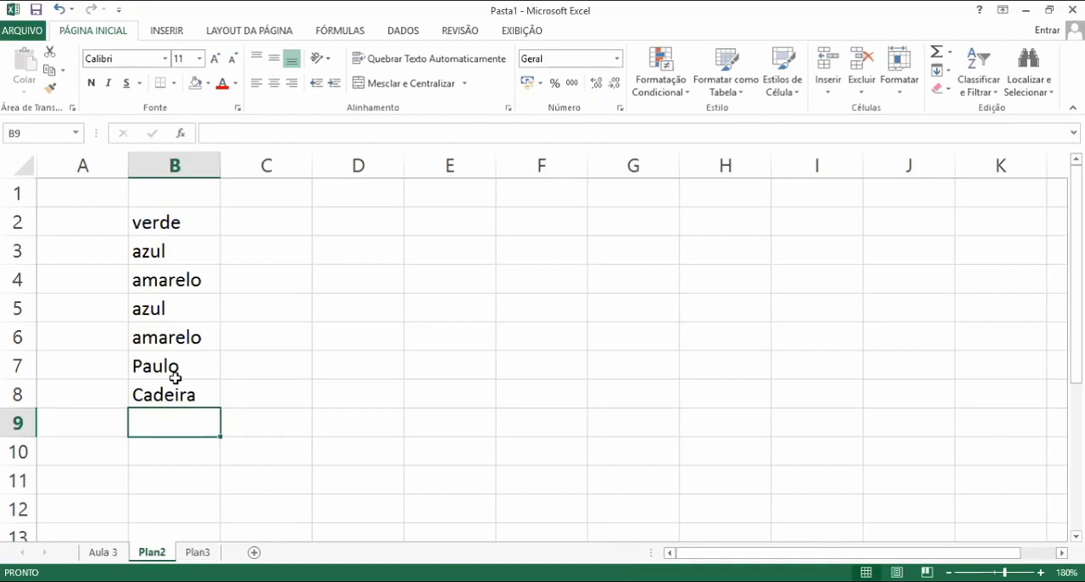
Enter carro in cell B9
{"action": "type", "text": "car"}
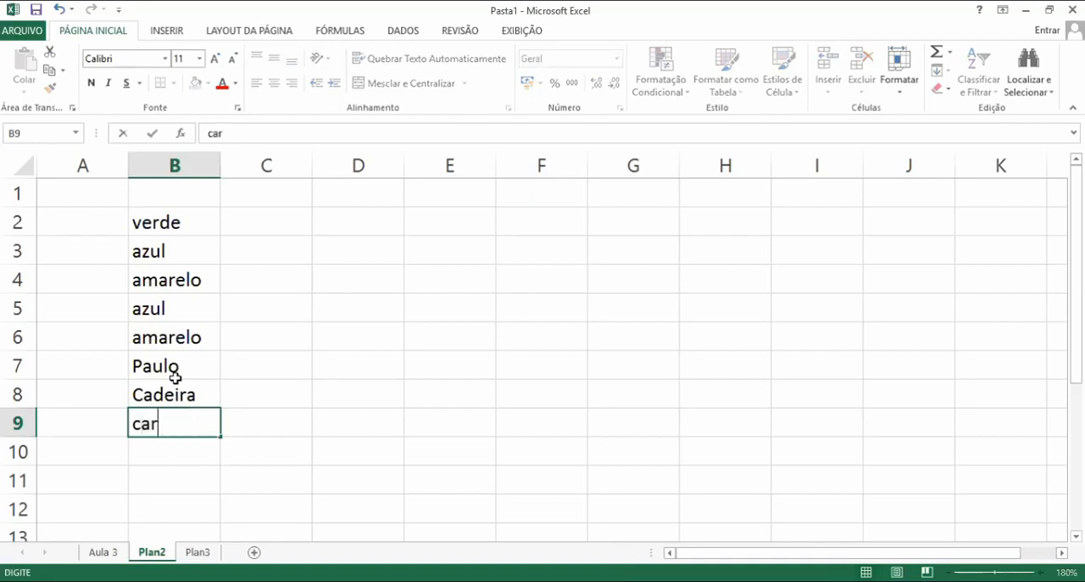
{"action": "type", "text": "ro"}
{"action": "key", "text": "Return"}
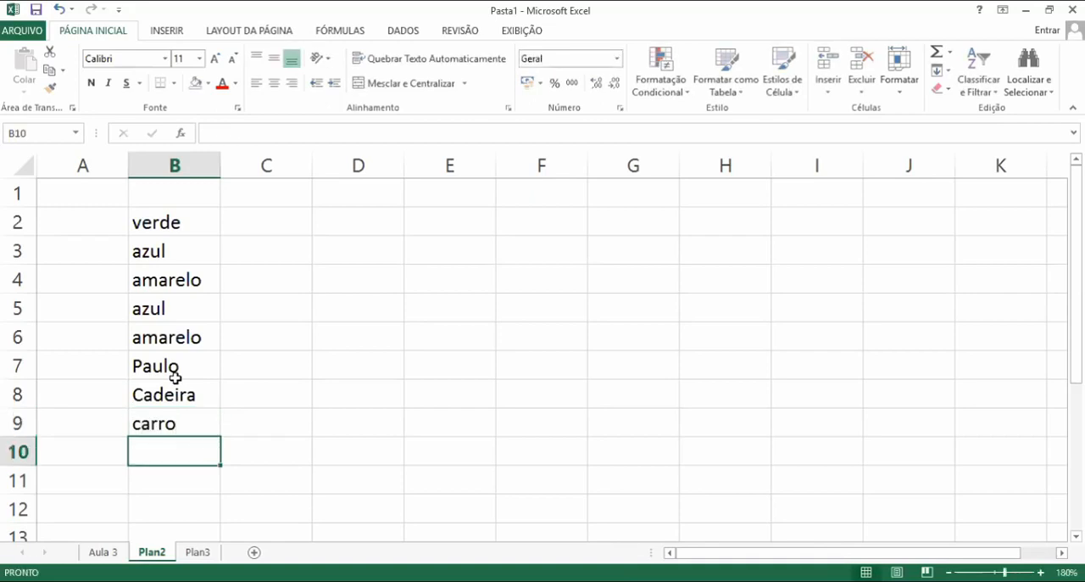
Fill B10 with azul by picking it from the column's drop-down list
{"action": "right_click", "coordinate": [181, 451]}
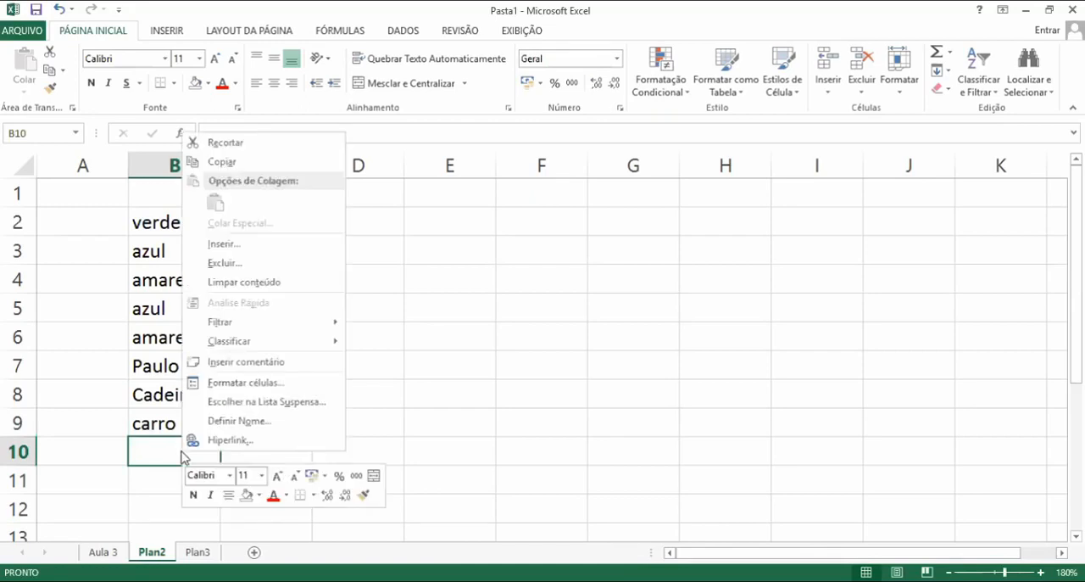
{"action": "left_click", "coordinate": [302, 411]}
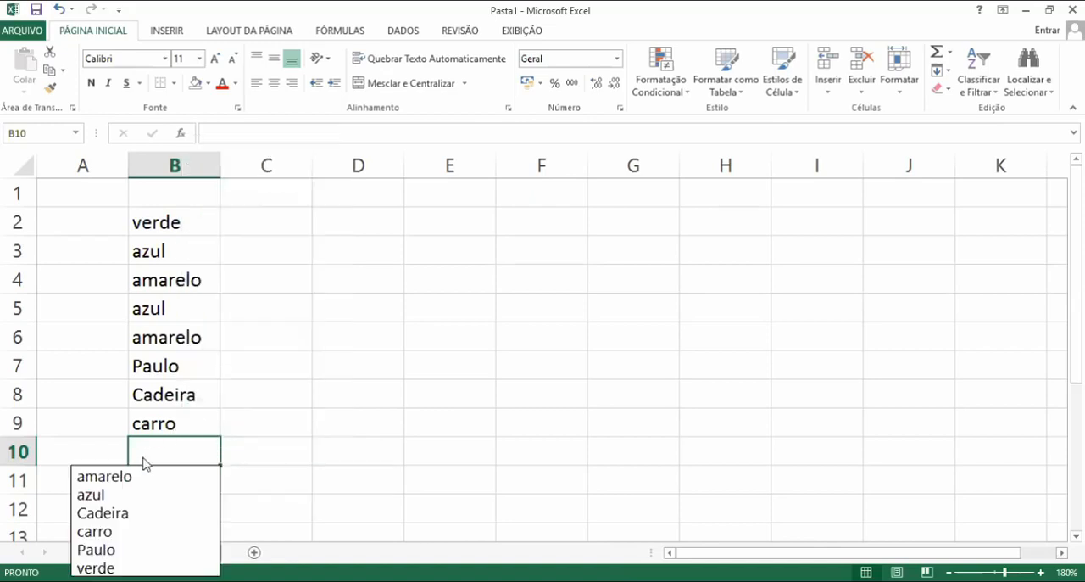
{"action": "left_click", "coordinate": [121, 496]}
{"action": "left_click", "coordinate": [309, 467]}
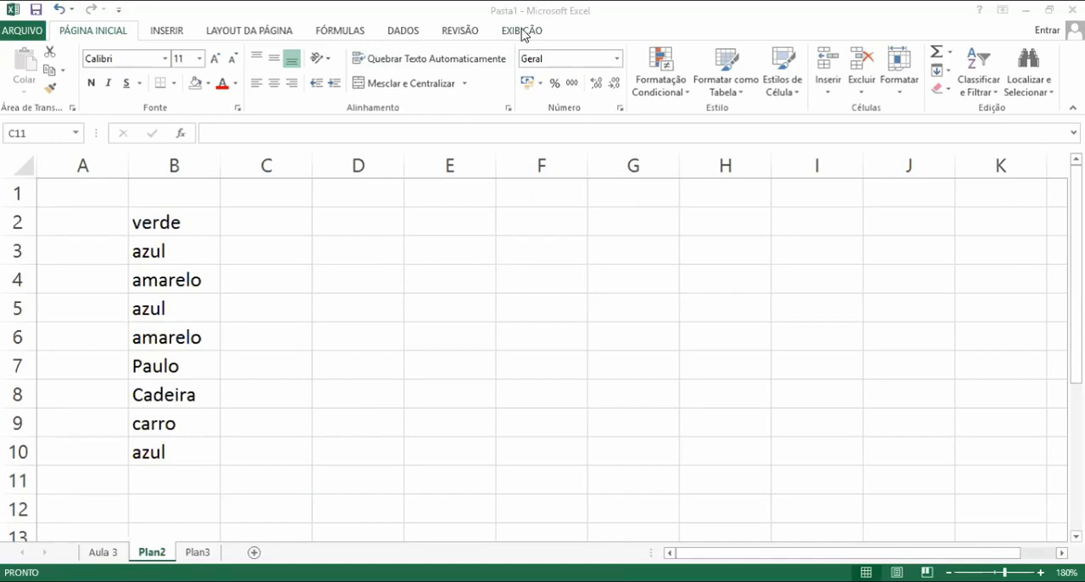
Switch to the PowerPoint presentation and advance to the closing slide
{"action": "key", "text": "alt+Tab"}
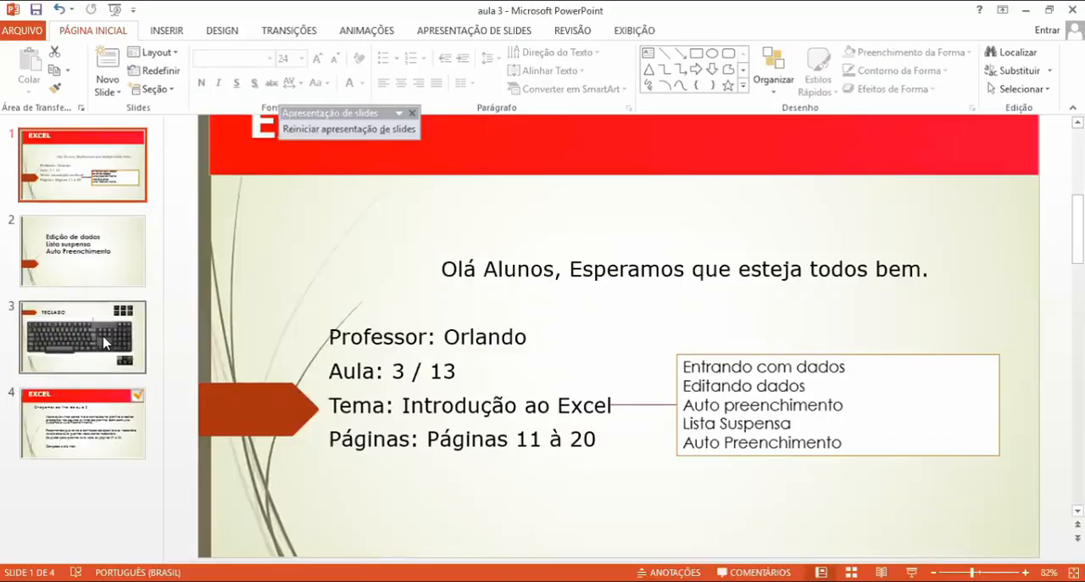
{"action": "key", "text": "alt+Tab"}
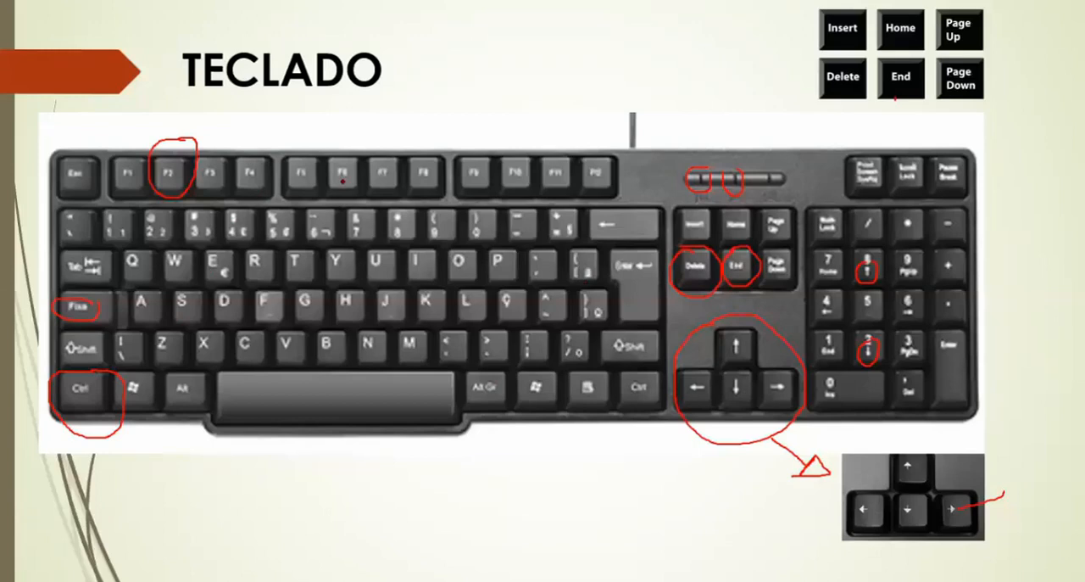
{"action": "key", "text": "Right"}
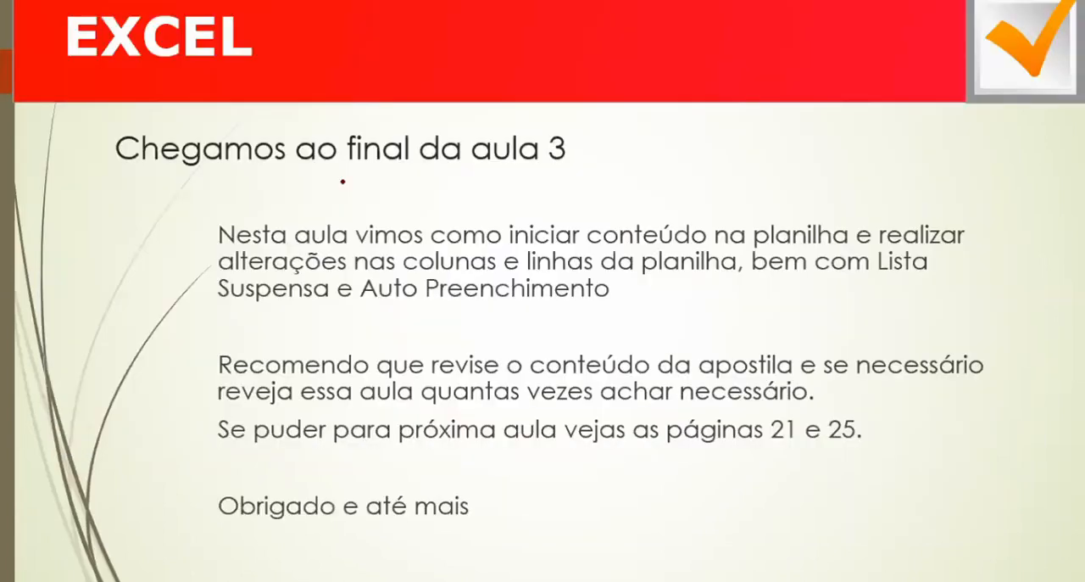